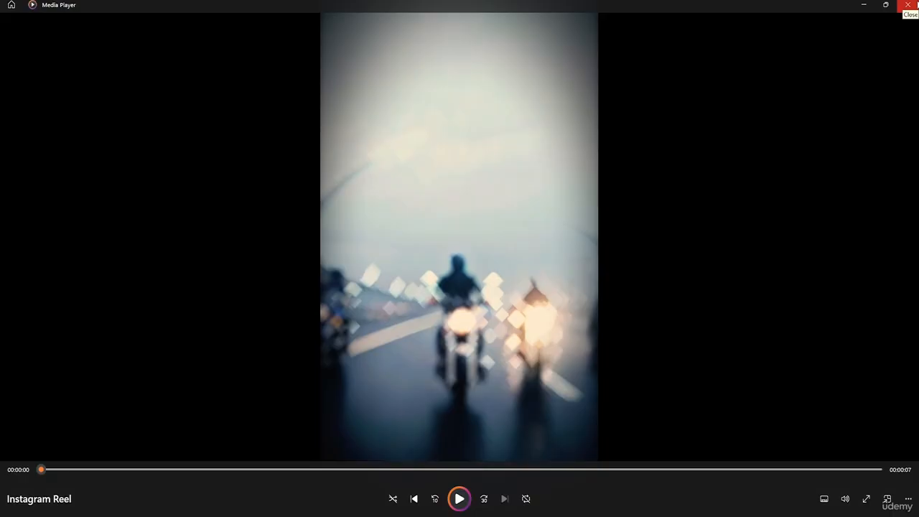
{"action": "left_click", "coordinate": [909, 5]}
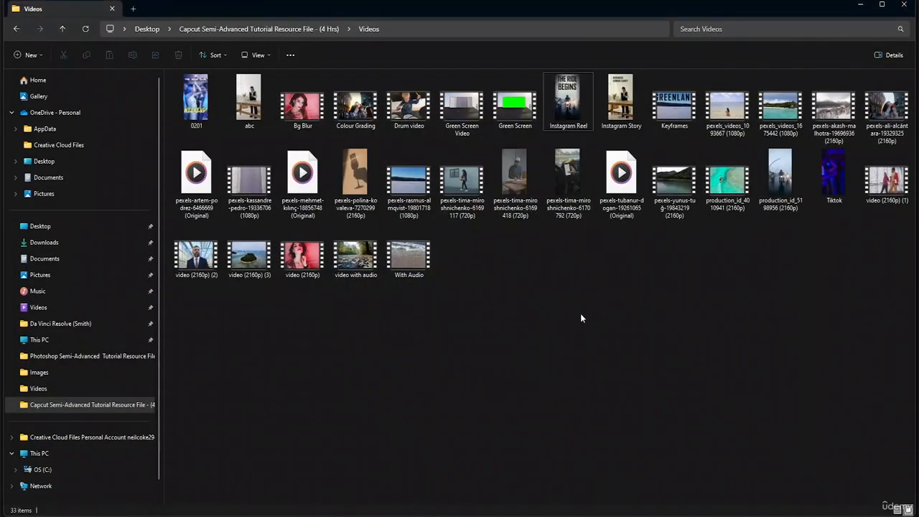
{"action": "left_click", "coordinate": [861, 7]}
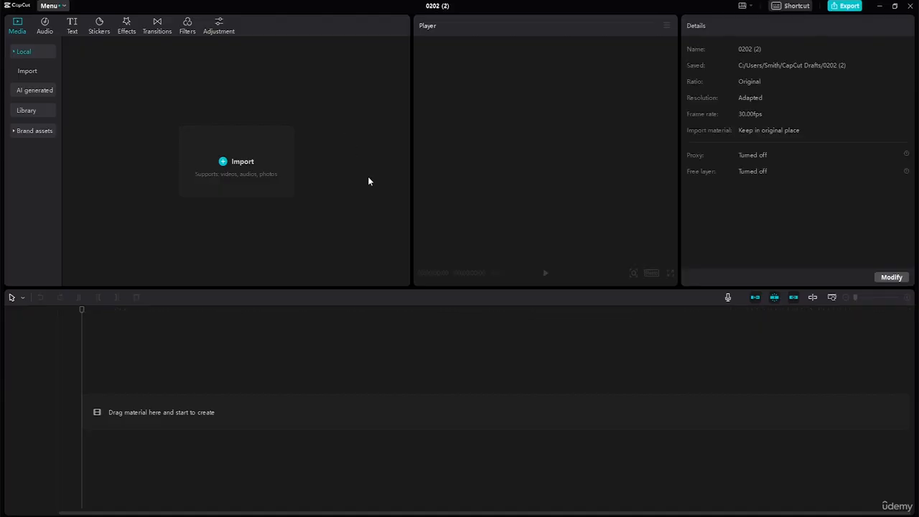
{"action": "left_click", "coordinate": [224, 162]}
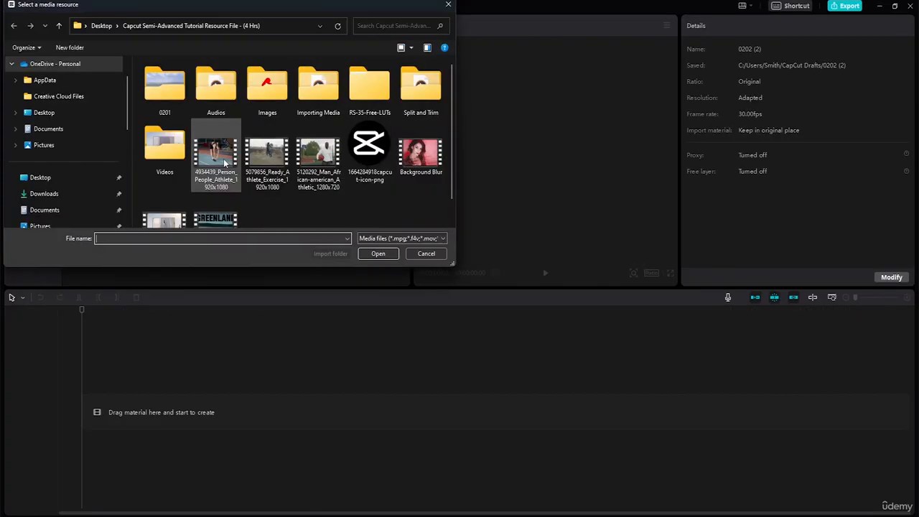
{"action": "double_click", "coordinate": [188, 155]}
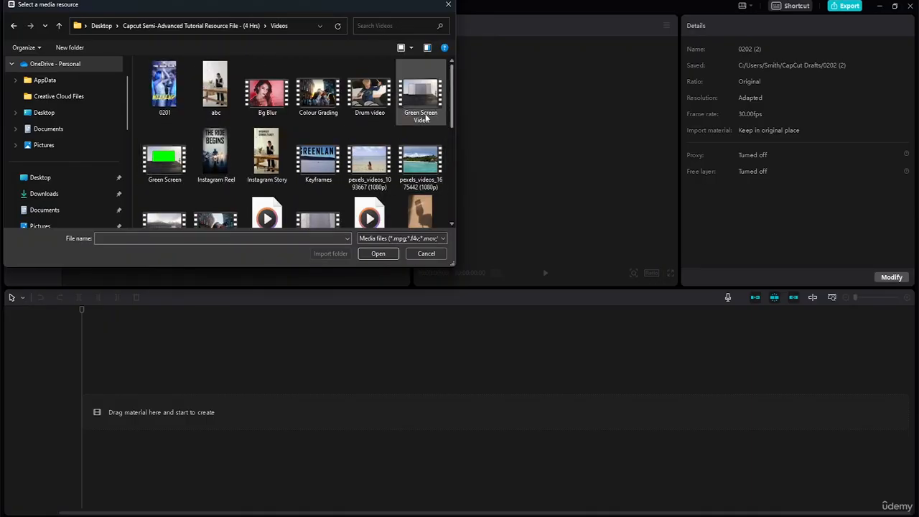
{"action": "left_click_drag", "start_coordinate": [452, 105], "coordinate": [445, 178]}
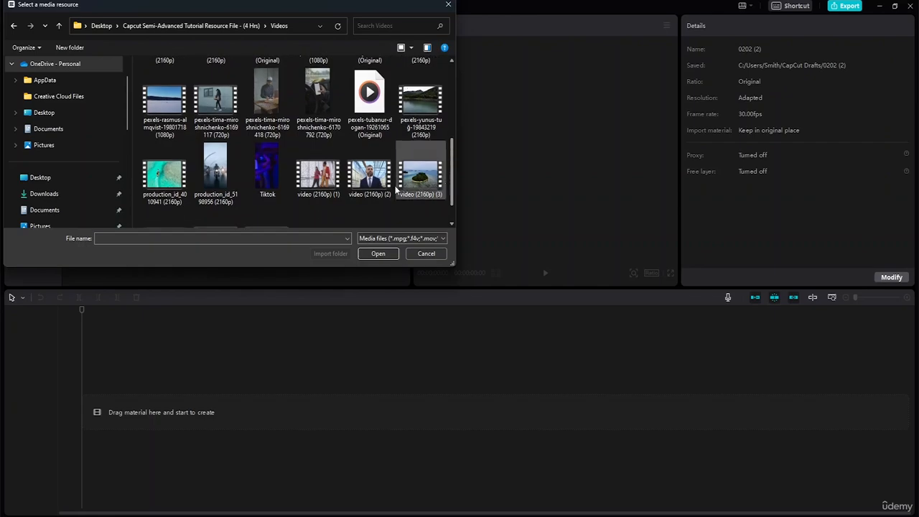
{"action": "left_click", "coordinate": [219, 171]}
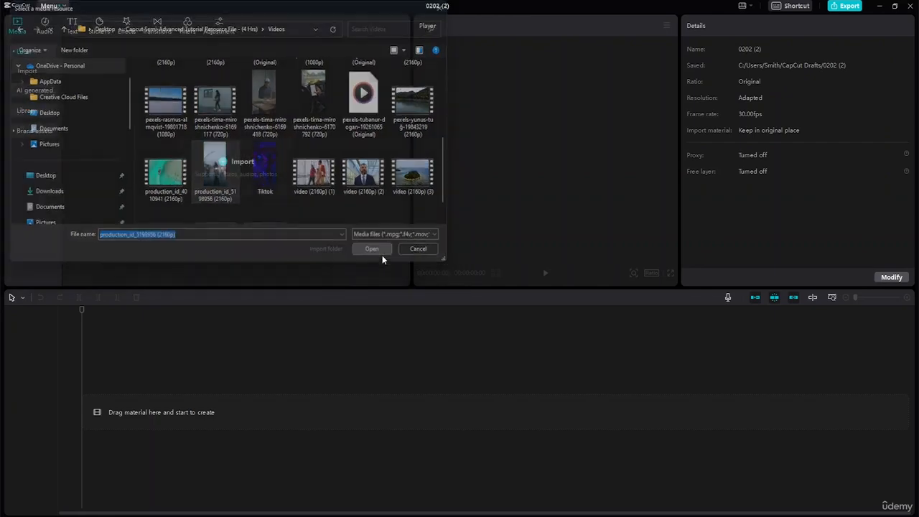
{"action": "left_click", "coordinate": [382, 255]}
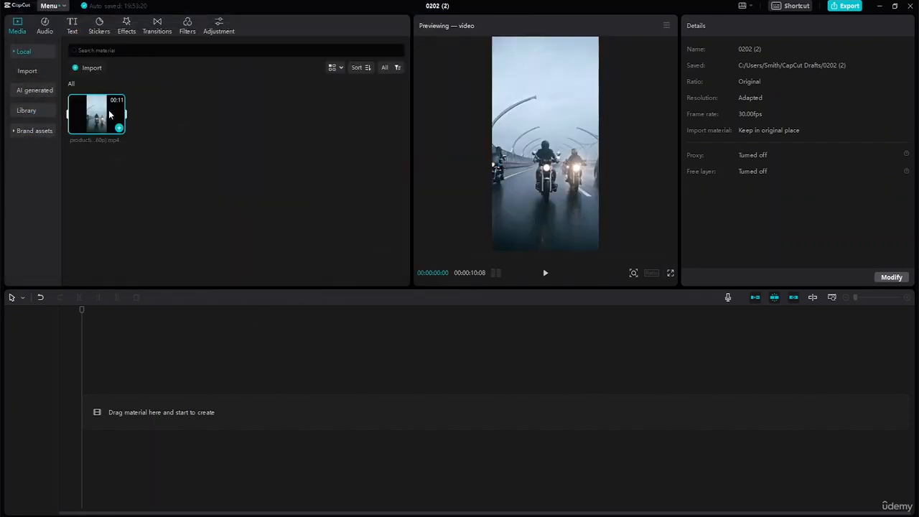
Place the imported motorcycle clip at the start of the timeline and trim its end to 10 seconds
{"action": "left_click_drag", "start_coordinate": [108, 110], "coordinate": [95, 414]}
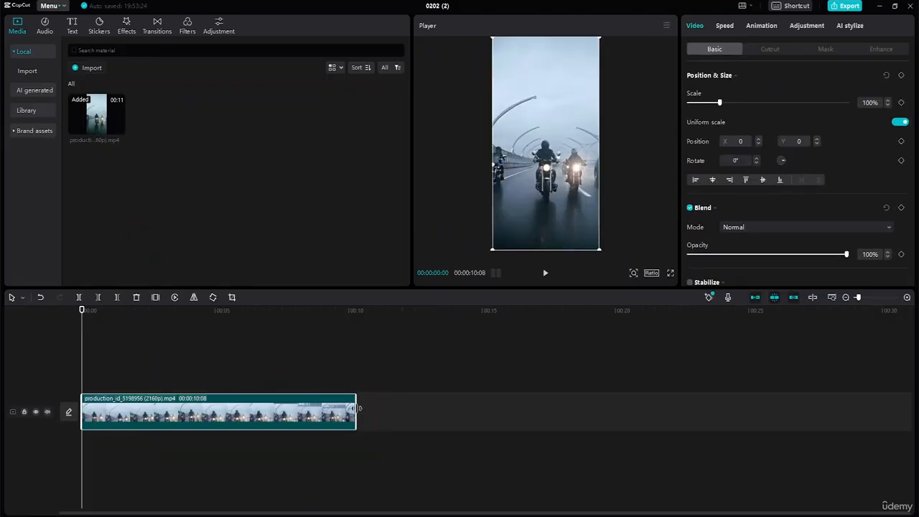
{"action": "left_click_drag", "start_coordinate": [357, 409], "coordinate": [349, 409]}
Split the timeline clip at 1, 4 and 7 seconds
{"action": "left_click_drag", "start_coordinate": [82, 310], "coordinate": [109, 314]}
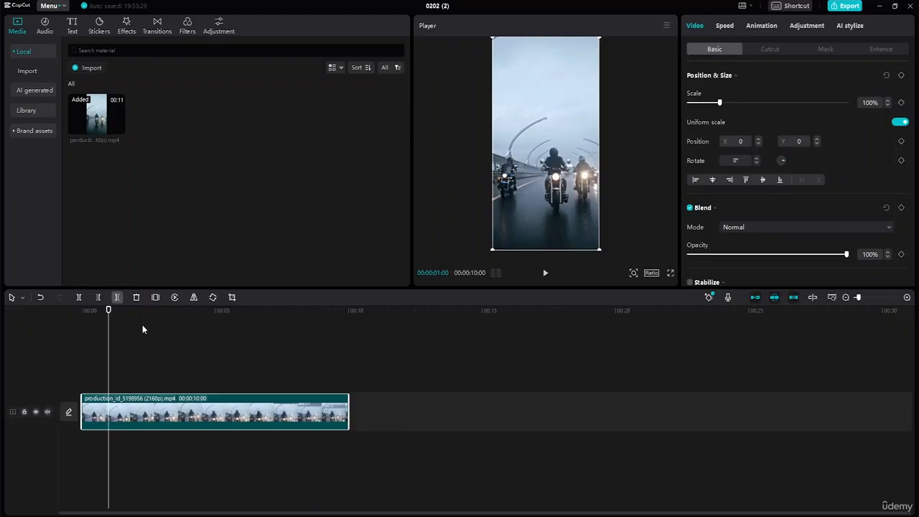
{"action": "key", "text": "ctrl+b"}
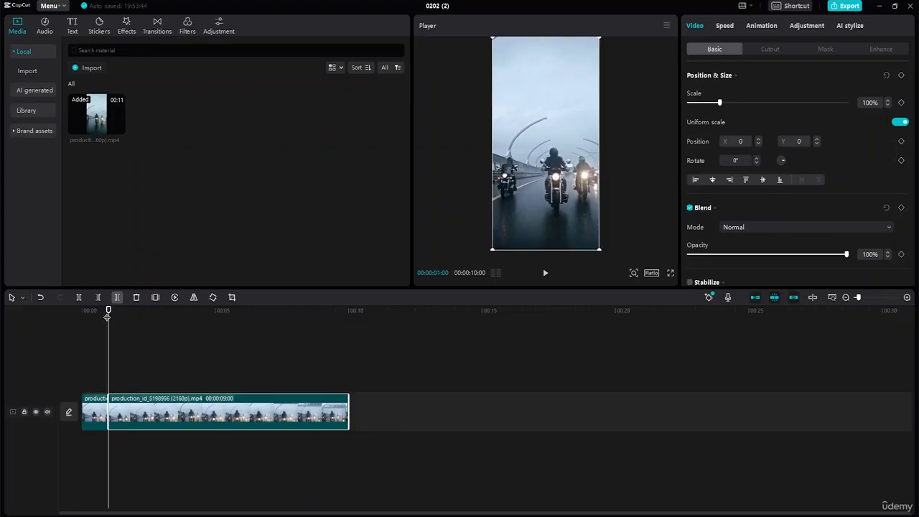
{"action": "left_click_drag", "start_coordinate": [109, 334], "coordinate": [188, 348]}
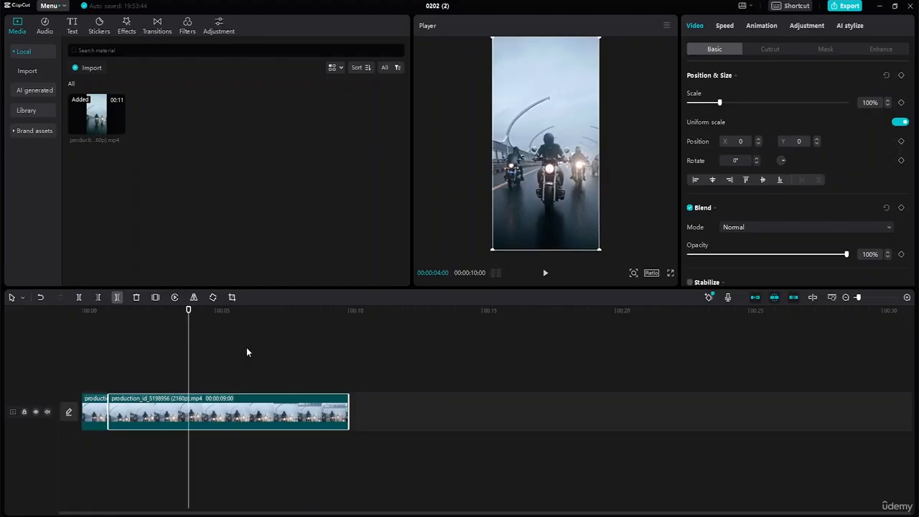
{"action": "key", "text": "ctrl+b"}
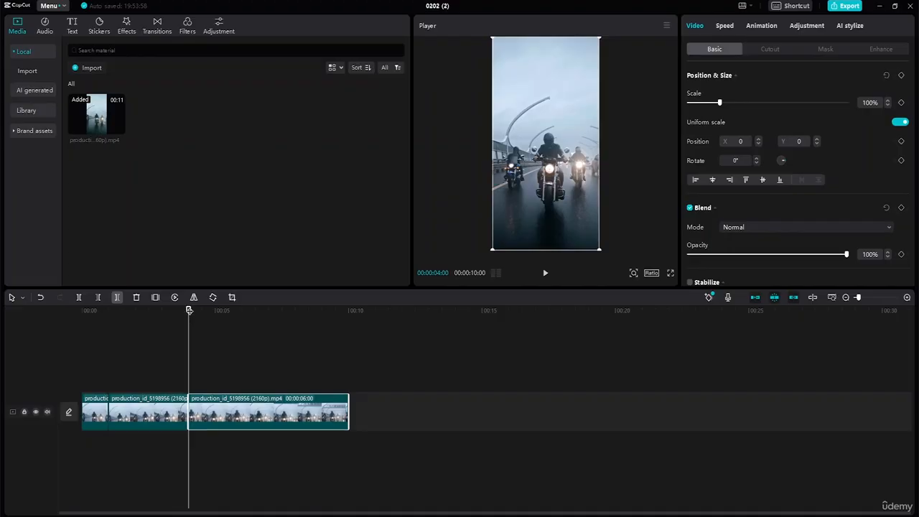
{"action": "left_click_drag", "start_coordinate": [189, 311], "coordinate": [269, 331]}
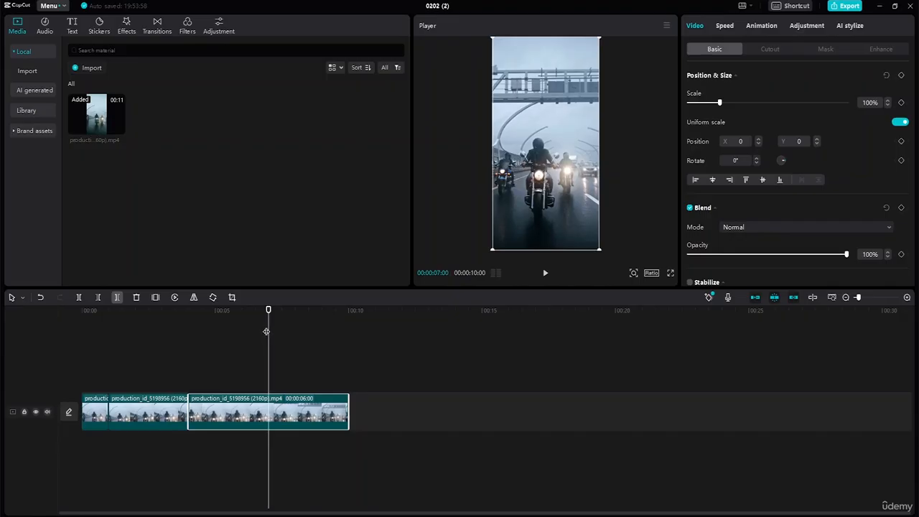
{"action": "key", "text": "ctrl+b"}
{"action": "key", "text": "ctrl+b"}
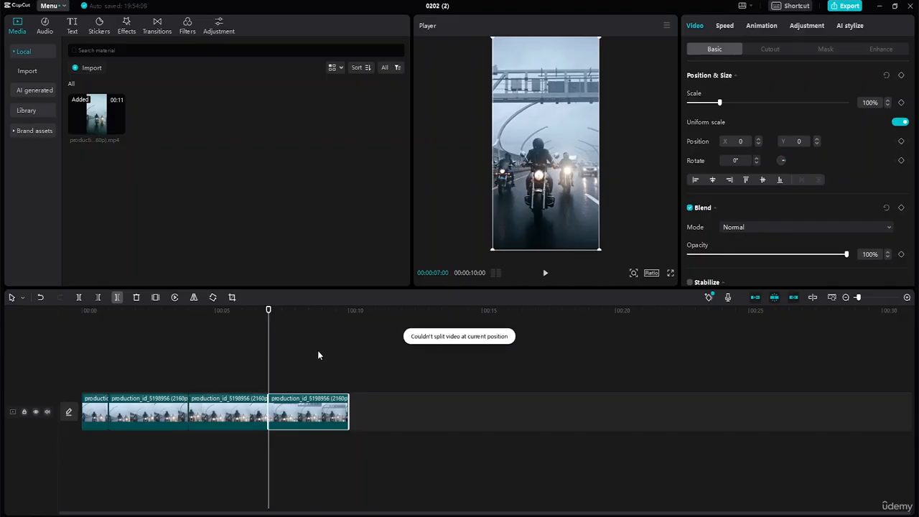
Slow the first clip segment to 0.1x speed and play the timeline from the start
{"action": "left_click_drag", "start_coordinate": [269, 311], "coordinate": [178, 309]}
{"action": "left_click", "coordinate": [225, 407]}
{"action": "left_click", "coordinate": [141, 416]}
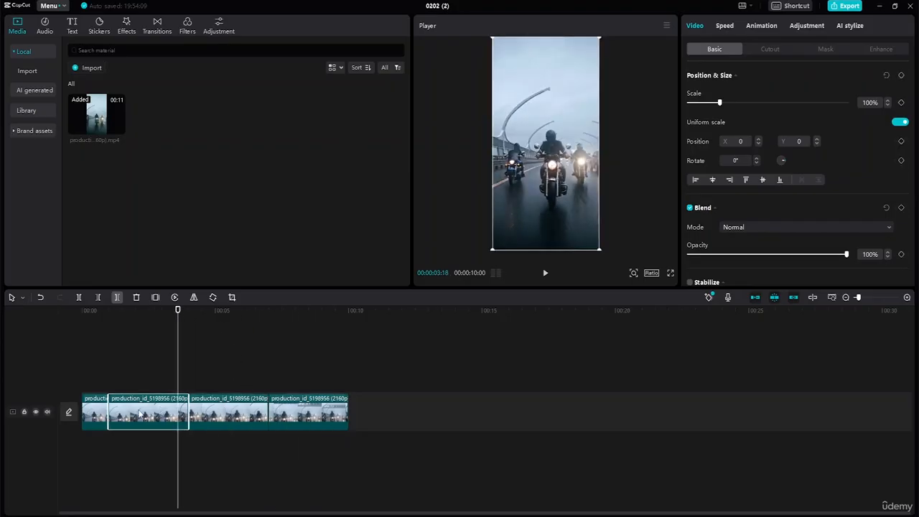
{"action": "left_click", "coordinate": [99, 411]}
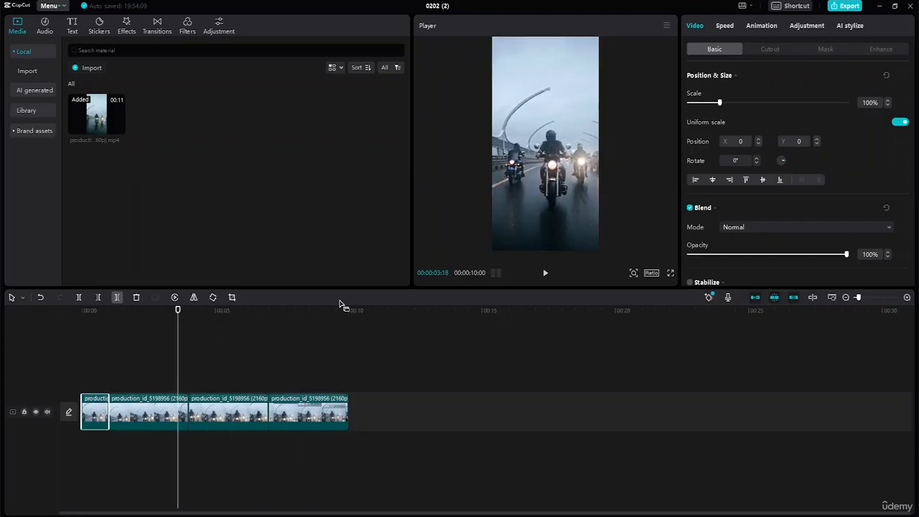
{"action": "left_click", "coordinate": [719, 27]}
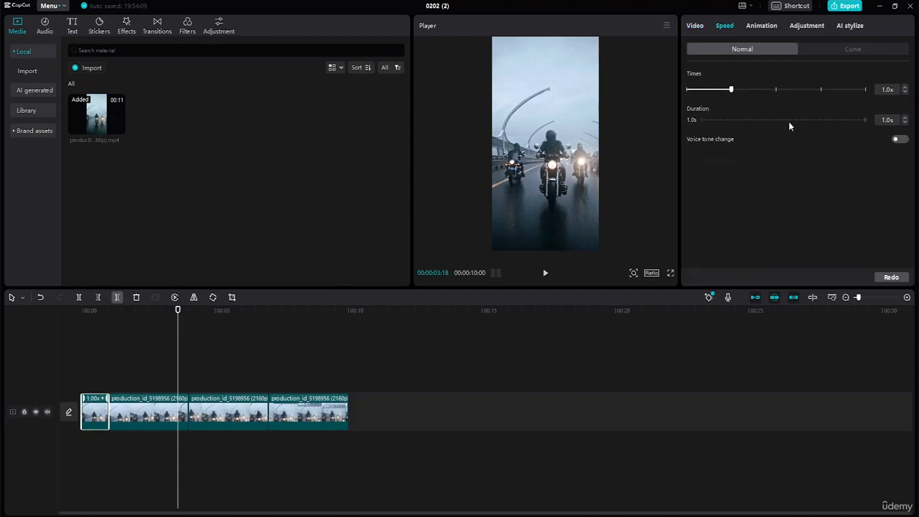
{"action": "left_click", "coordinate": [905, 92]}
{"action": "left_click", "coordinate": [905, 92]}
{"action": "left_click", "coordinate": [905, 92]}
{"action": "left_click", "coordinate": [905, 92]}
{"action": "left_click", "coordinate": [905, 92]}
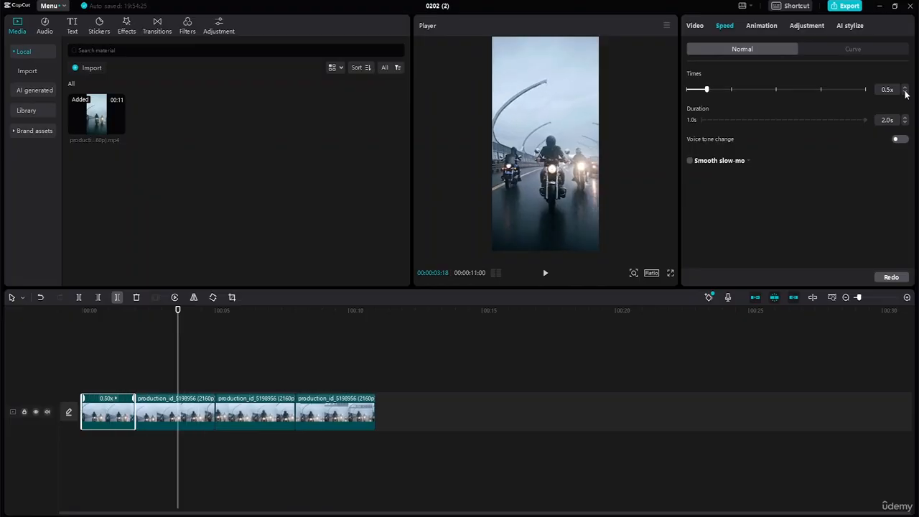
{"action": "left_click", "coordinate": [905, 92]}
{"action": "left_click", "coordinate": [905, 92]}
{"action": "left_click", "coordinate": [905, 92]}
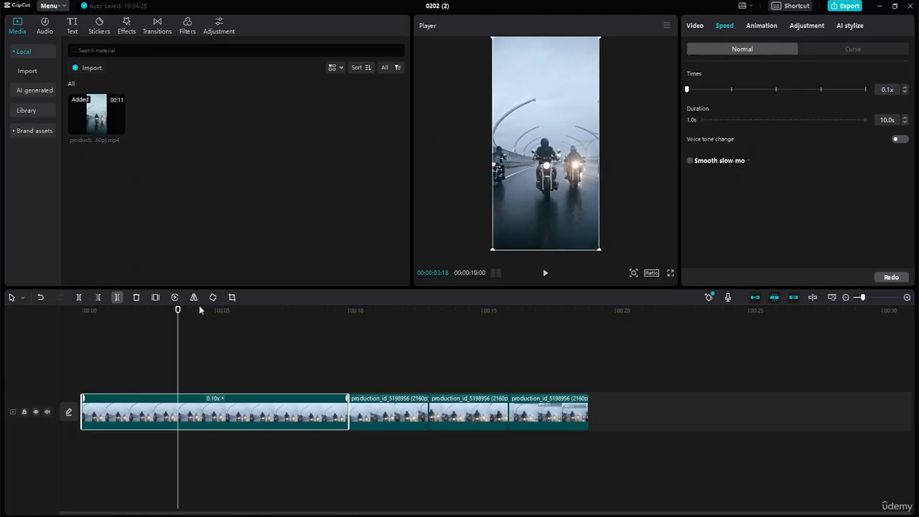
{"action": "left_click_drag", "start_coordinate": [177, 312], "coordinate": [82, 312]}
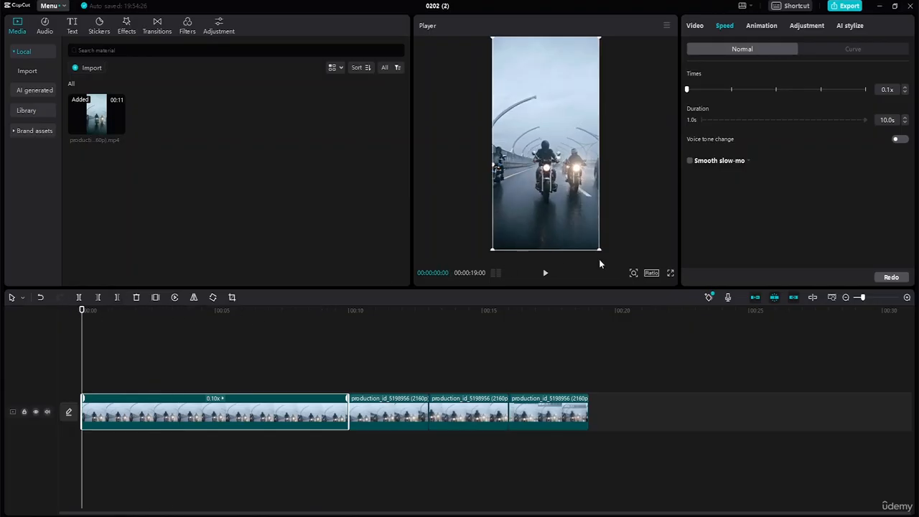
{"action": "left_click", "coordinate": [545, 273]}
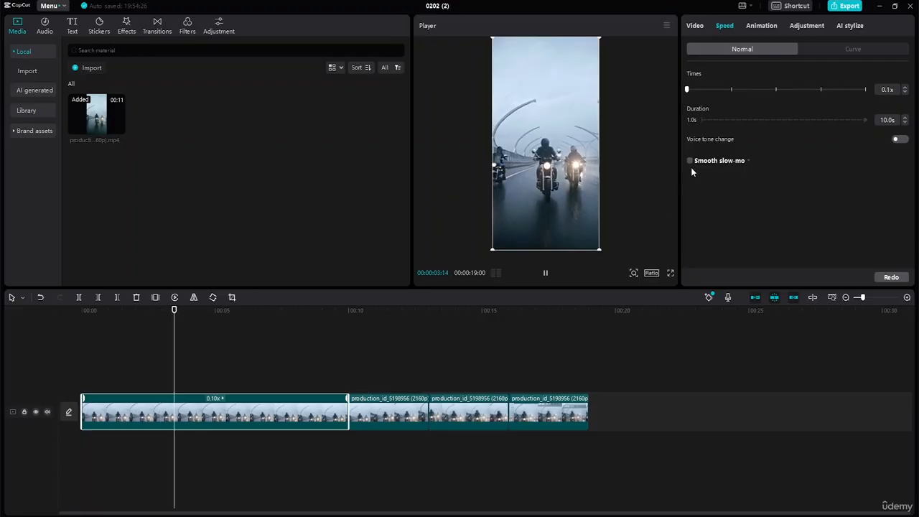
Set the first segment's speed to 0.5x and play the timeline from the start to check it
{"action": "left_click", "coordinate": [905, 87]}
{"action": "left_click", "coordinate": [904, 88]}
{"action": "left_click", "coordinate": [905, 88]}
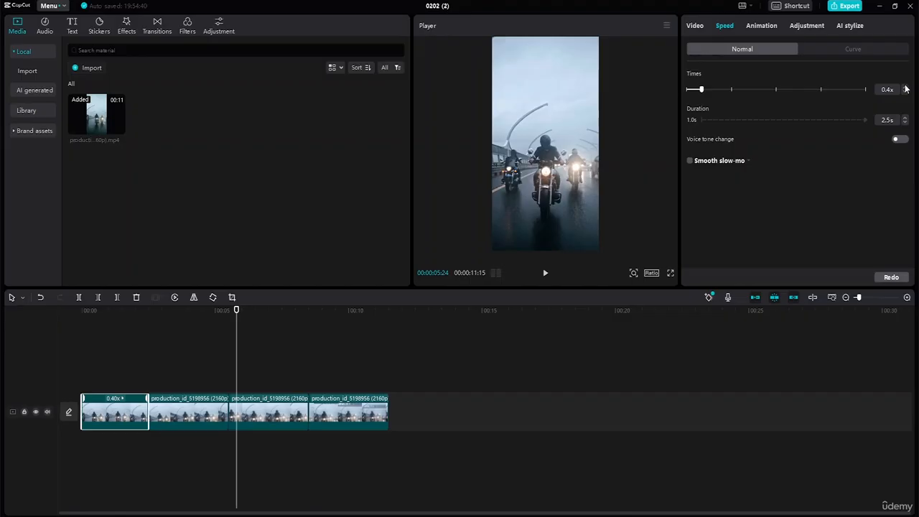
{"action": "left_click", "coordinate": [905, 88]}
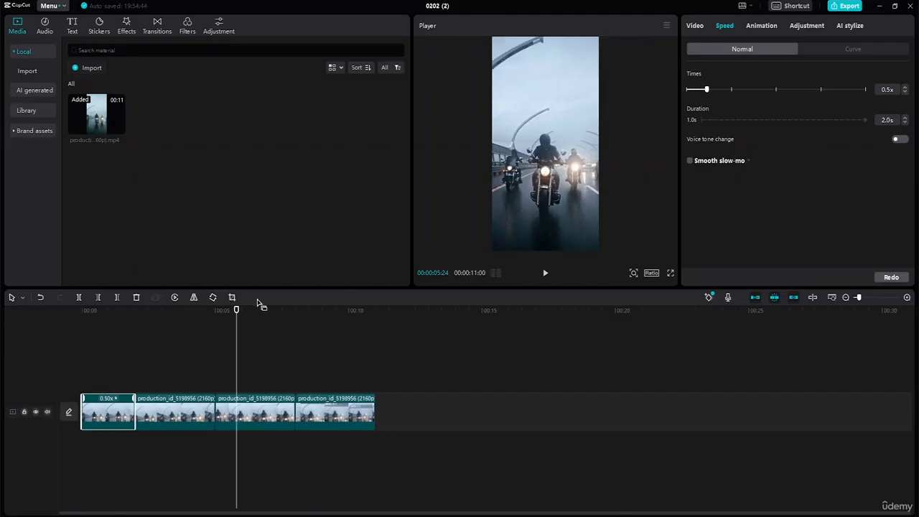
{"action": "left_click_drag", "start_coordinate": [237, 311], "coordinate": [53, 301]}
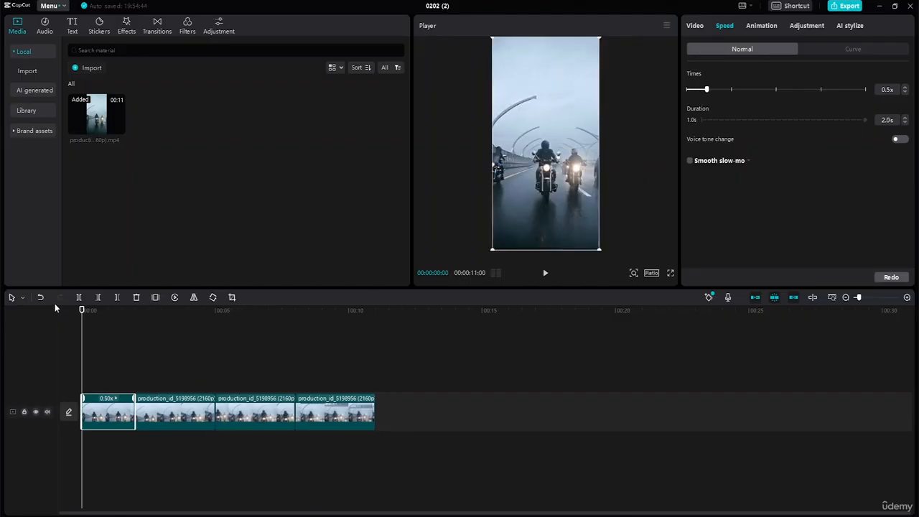
{"action": "left_click", "coordinate": [545, 272]}
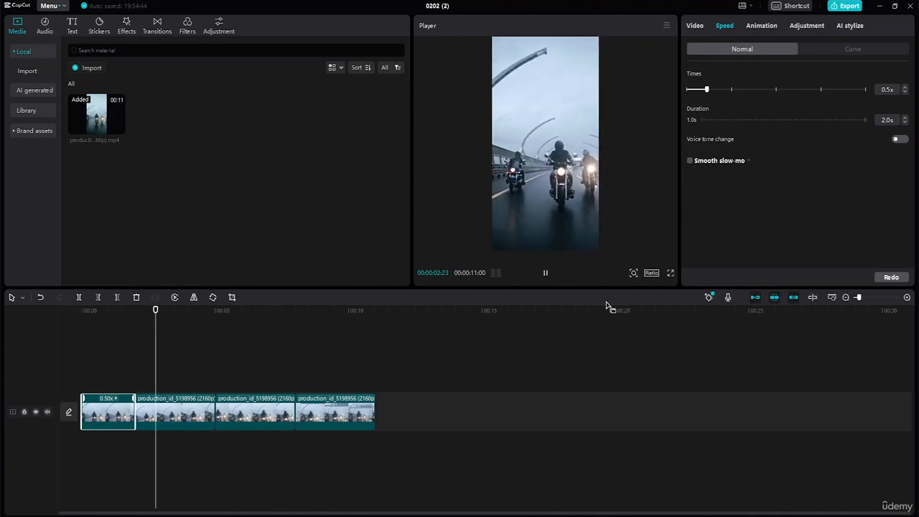
Set the second clip segment's duration to 2.0 s, which speeds it up to 1.5x
{"action": "left_click", "coordinate": [208, 413]}
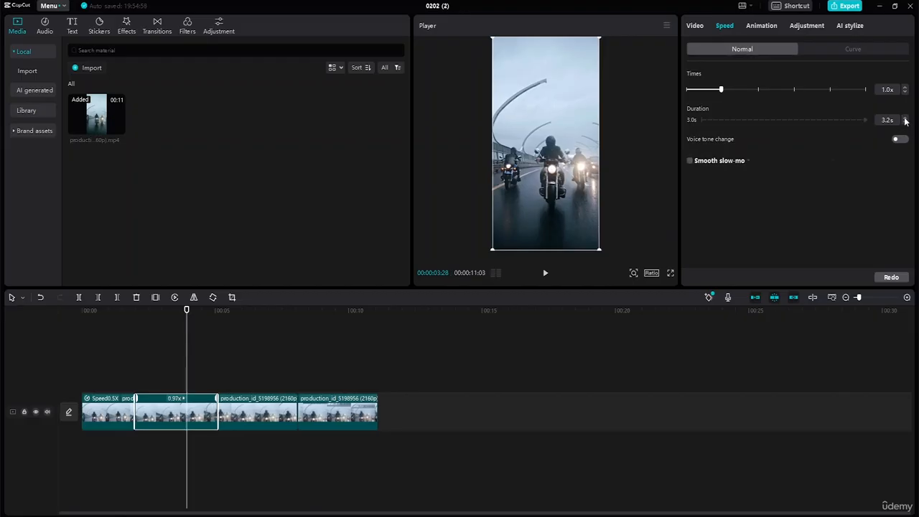
{"action": "left_click", "coordinate": [905, 118]}
{"action": "left_click", "coordinate": [905, 118]}
{"action": "left_click", "coordinate": [905, 118]}
{"action": "left_click", "coordinate": [905, 119]}
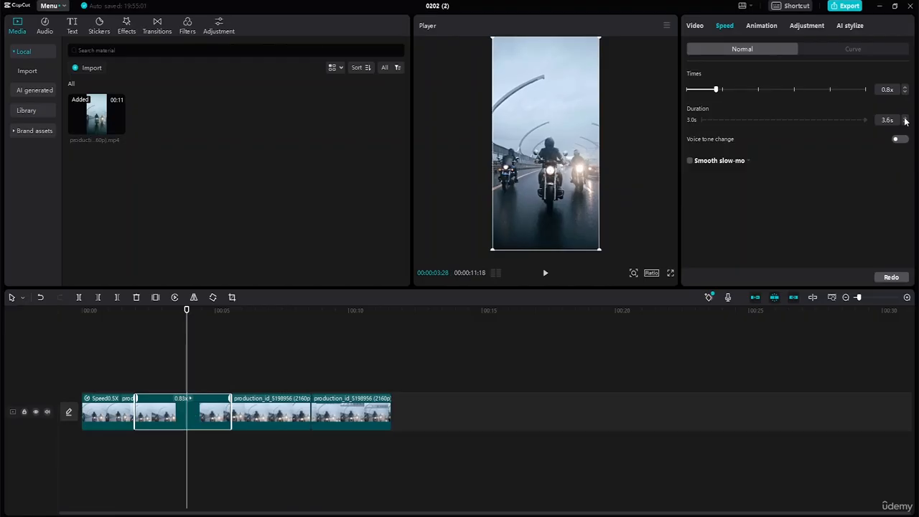
{"action": "left_click", "coordinate": [905, 119]}
{"action": "left_click", "coordinate": [905, 122]}
{"action": "left_click", "coordinate": [905, 122]}
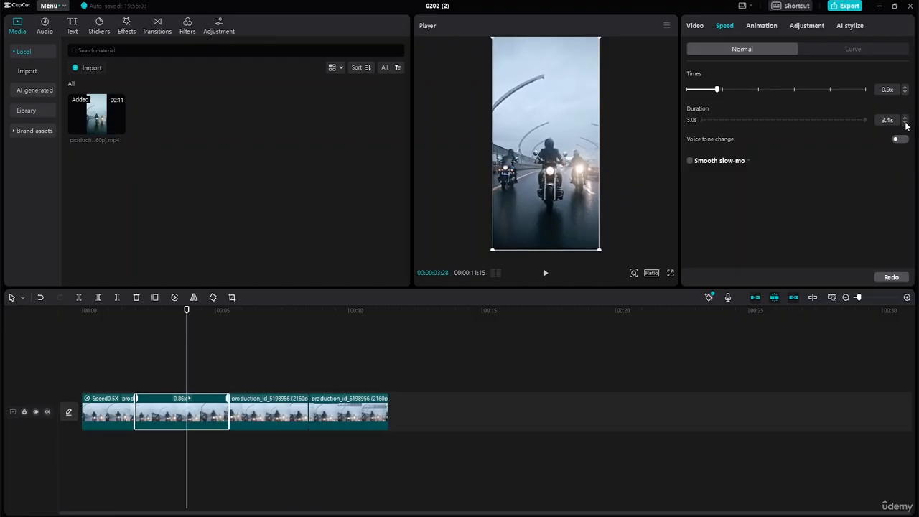
{"action": "left_click", "coordinate": [905, 122]}
{"action": "left_click", "coordinate": [905, 122]}
{"action": "left_click", "coordinate": [906, 122]}
{"action": "left_click", "coordinate": [906, 122]}
{"action": "left_click", "coordinate": [906, 122]}
{"action": "left_click", "coordinate": [905, 122]}
{"action": "left_click", "coordinate": [905, 122]}
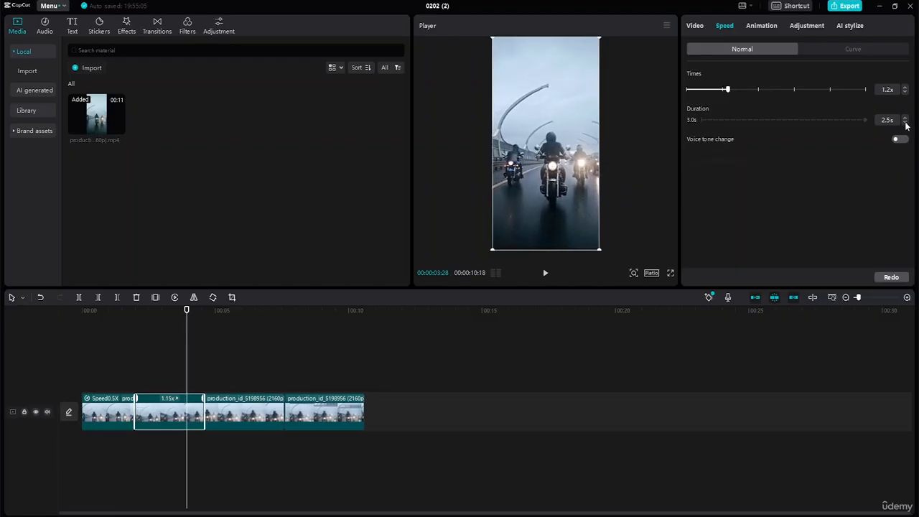
{"action": "left_click", "coordinate": [905, 122]}
{"action": "left_click", "coordinate": [905, 122]}
{"action": "left_click", "coordinate": [905, 122]}
{"action": "left_click", "coordinate": [905, 122]}
{"action": "left_click", "coordinate": [905, 122]}
{"action": "left_click", "coordinate": [906, 122]}
{"action": "left_click", "coordinate": [906, 122]}
{"action": "left_click", "coordinate": [905, 122]}
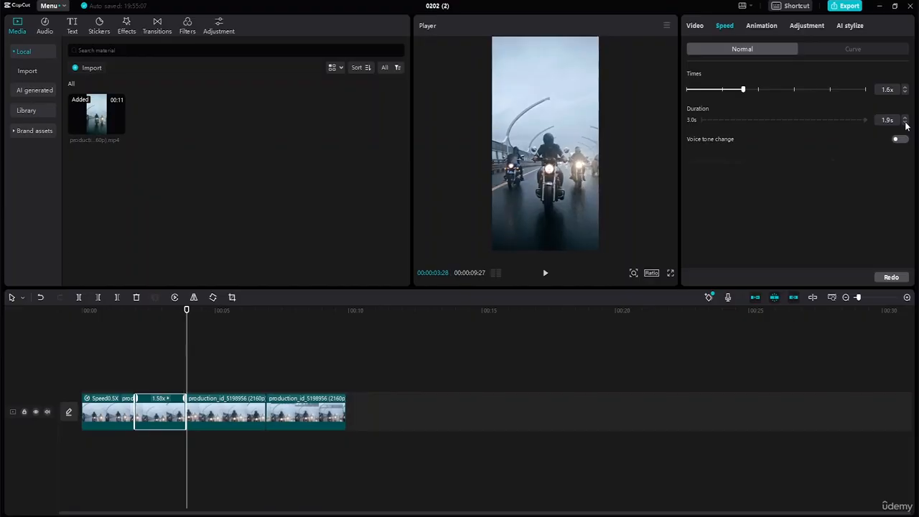
{"action": "left_click", "coordinate": [906, 118]}
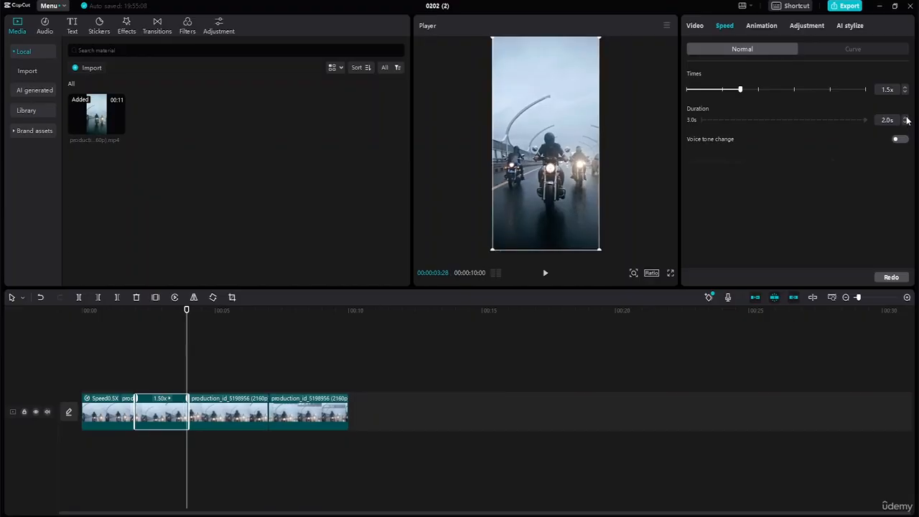
Set the third clip segment's speed to 2.0x
{"action": "left_click", "coordinate": [230, 418]}
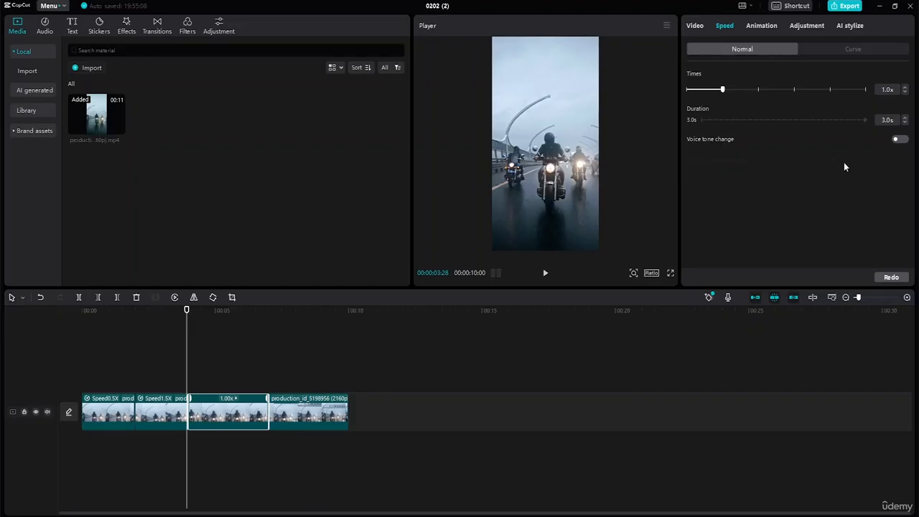
{"action": "left_click_drag", "start_coordinate": [723, 89], "coordinate": [758, 96]}
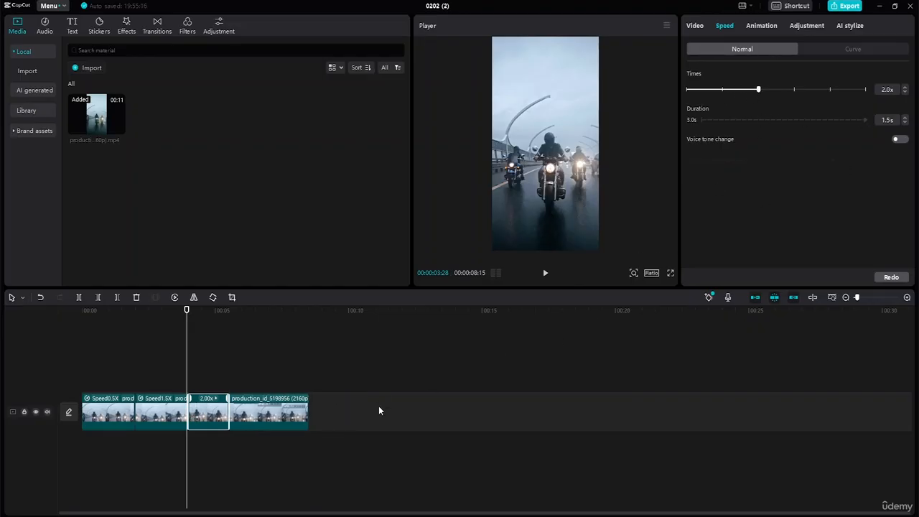
Slow the fourth clip segment to 0.6x by raising its duration to 5.0 s
{"action": "left_click", "coordinate": [273, 421]}
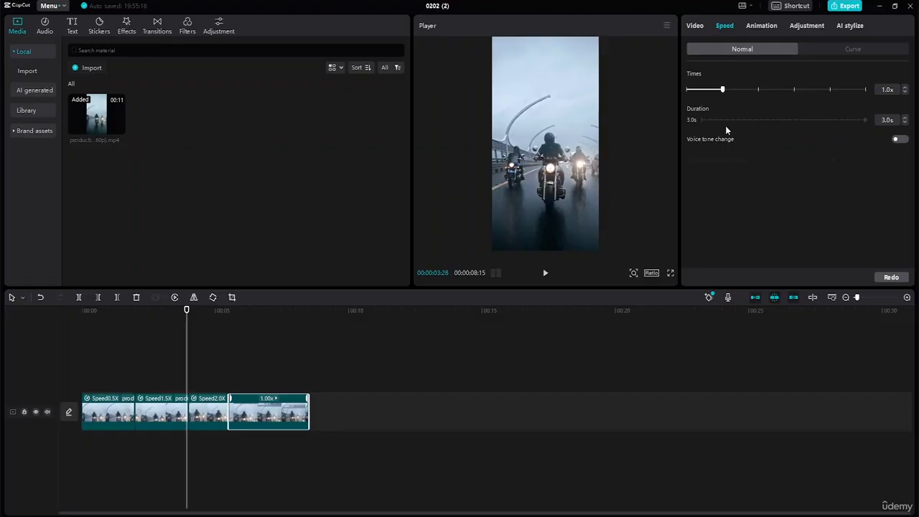
{"action": "left_click", "coordinate": [903, 118]}
{"action": "left_click", "coordinate": [903, 118]}
{"action": "left_click", "coordinate": [903, 119]}
{"action": "left_click", "coordinate": [904, 118]}
{"action": "left_click", "coordinate": [904, 118]}
{"action": "left_click", "coordinate": [903, 118]}
{"action": "left_click", "coordinate": [904, 118]}
{"action": "left_click", "coordinate": [903, 119]}
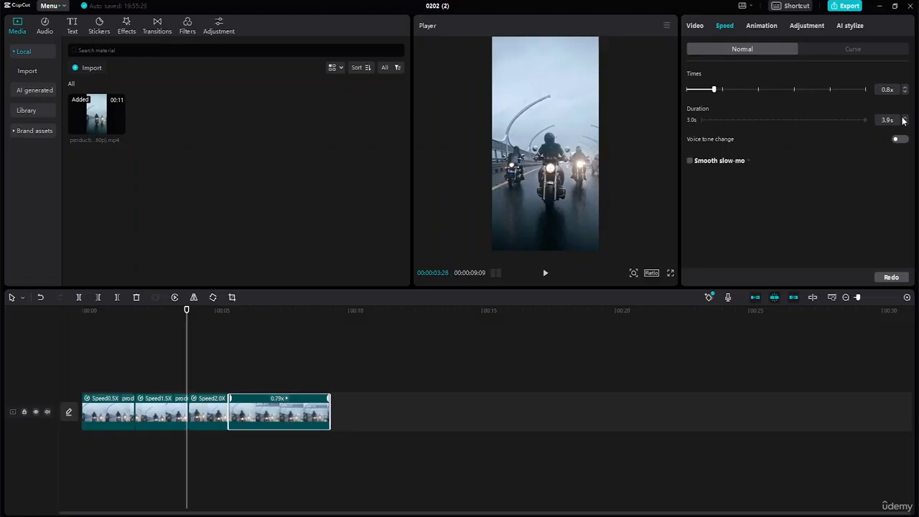
{"action": "left_click", "coordinate": [903, 119]}
{"action": "left_click", "coordinate": [903, 119]}
{"action": "left_click", "coordinate": [903, 118]}
{"action": "left_click", "coordinate": [903, 118]}
{"action": "left_click", "coordinate": [904, 118]}
{"action": "left_click", "coordinate": [903, 119]}
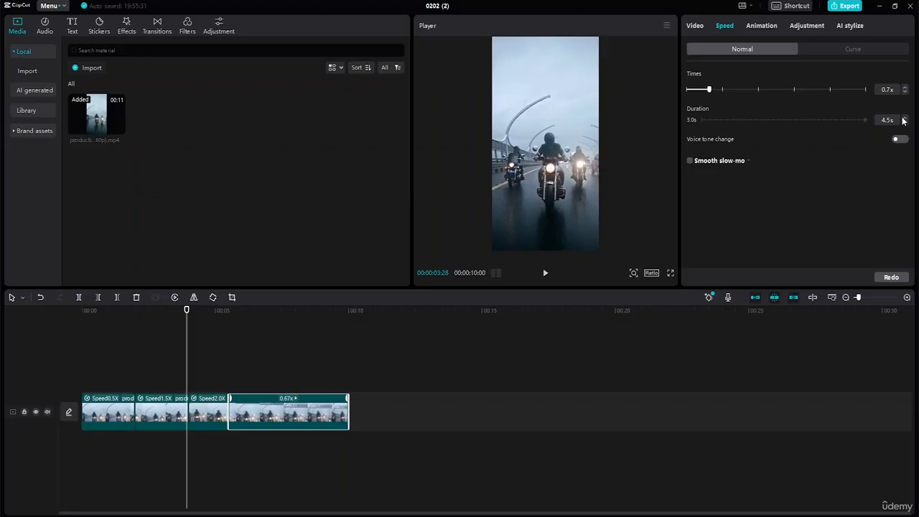
{"action": "left_click", "coordinate": [903, 118]}
{"action": "left_click", "coordinate": [903, 118]}
{"action": "left_click", "coordinate": [904, 119]}
{"action": "left_click", "coordinate": [903, 119]}
{"action": "left_click", "coordinate": [903, 118]}
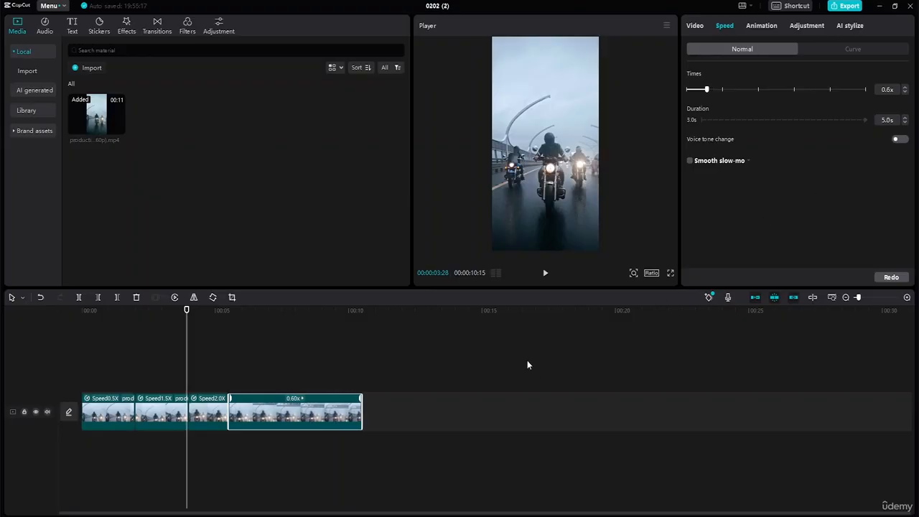
Play the whole timeline from the start to check how the segment speeds work together
{"action": "left_click", "coordinate": [119, 420]}
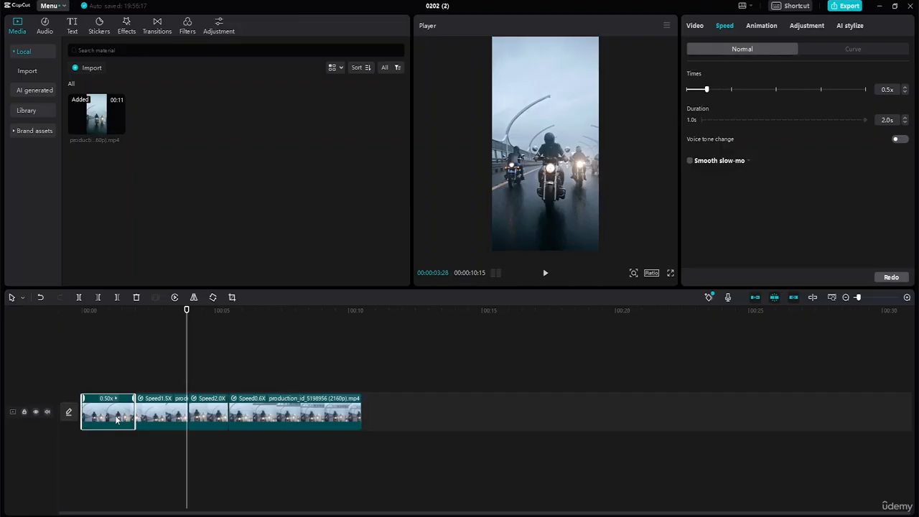
{"action": "left_click", "coordinate": [159, 422]}
{"action": "left_click", "coordinate": [198, 420]}
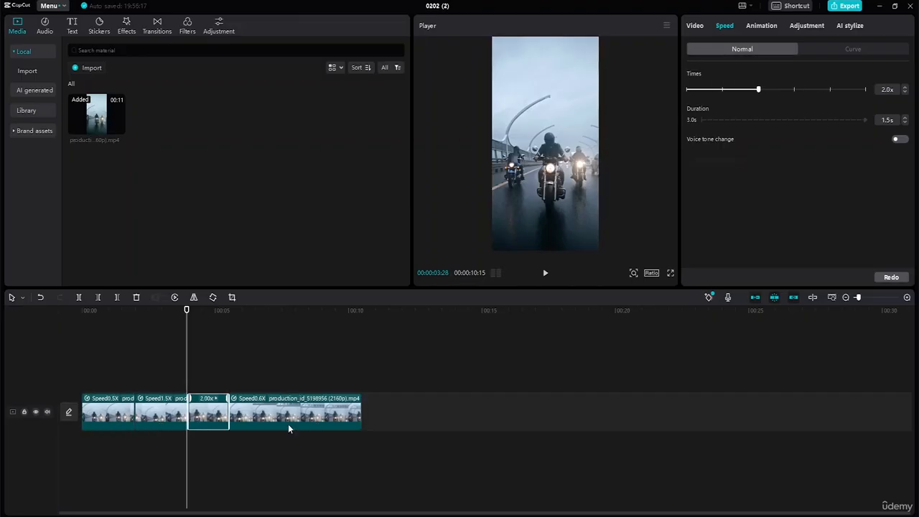
{"action": "left_click_drag", "start_coordinate": [186, 310], "coordinate": [29, 323]}
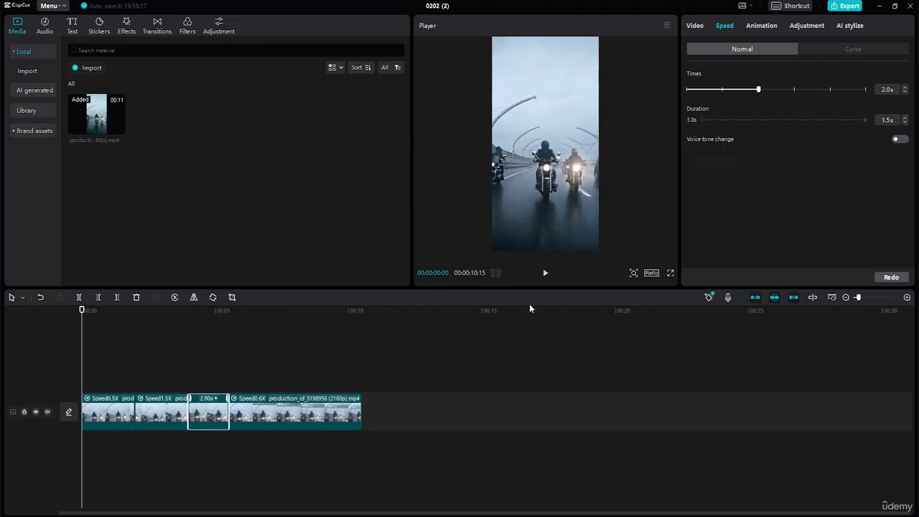
{"action": "left_click", "coordinate": [544, 274]}
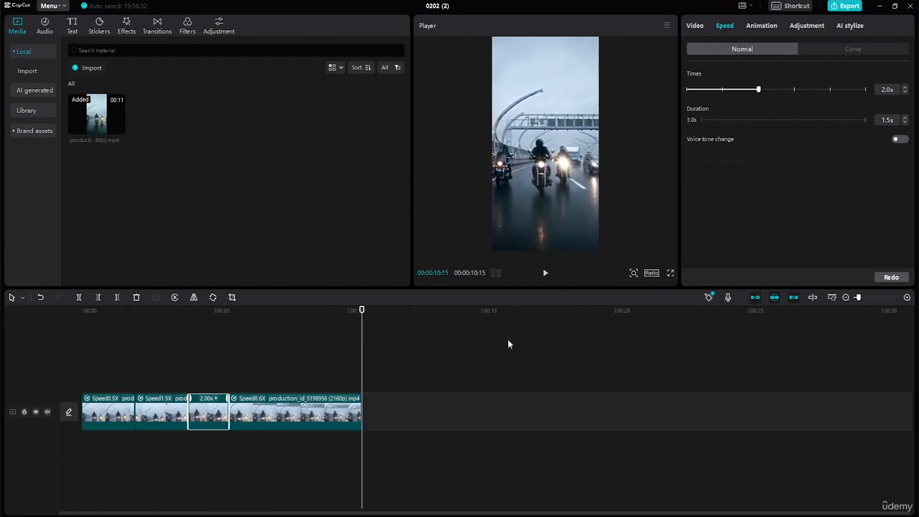
Go through the four clip segments one by one to review their speed settings
{"action": "left_click", "coordinate": [121, 420]}
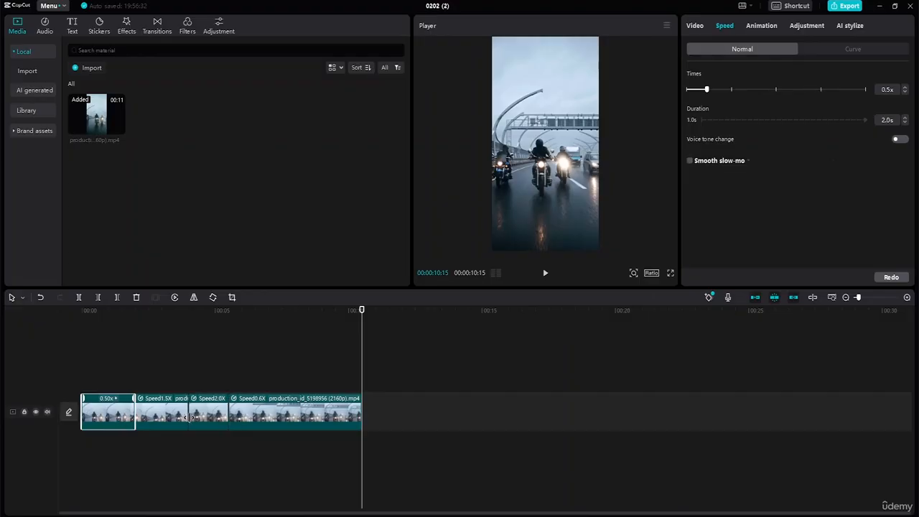
{"action": "left_click", "coordinate": [178, 426]}
{"action": "left_click", "coordinate": [216, 416]}
{"action": "left_click", "coordinate": [275, 416]}
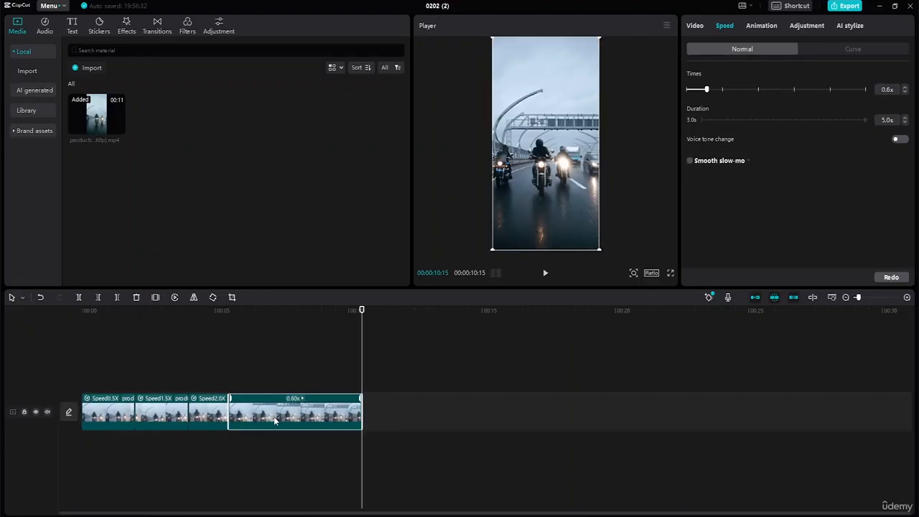
{"action": "left_click", "coordinate": [195, 426]}
{"action": "left_click", "coordinate": [164, 421]}
{"action": "left_click", "coordinate": [100, 420]}
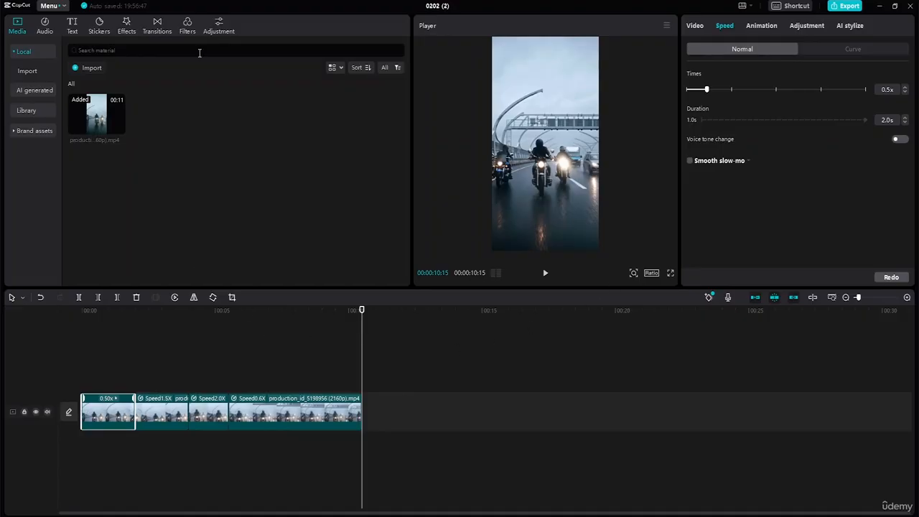
Add a default text clip above the video starting at about 1 s, and enlarge the text to nearly the frame width
{"action": "left_click", "coordinate": [73, 27]}
{"action": "mouse_move", "coordinate": [101, 89]}
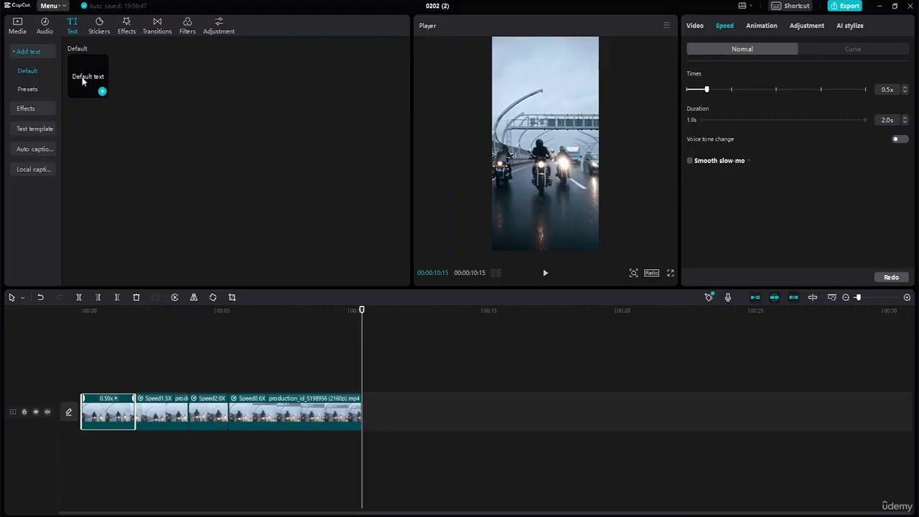
{"action": "left_click_drag", "start_coordinate": [82, 81], "coordinate": [302, 386]}
{"action": "left_click_drag", "start_coordinate": [234, 385], "coordinate": [217, 393]}
{"action": "left_click_drag", "start_coordinate": [215, 382], "coordinate": [213, 385]}
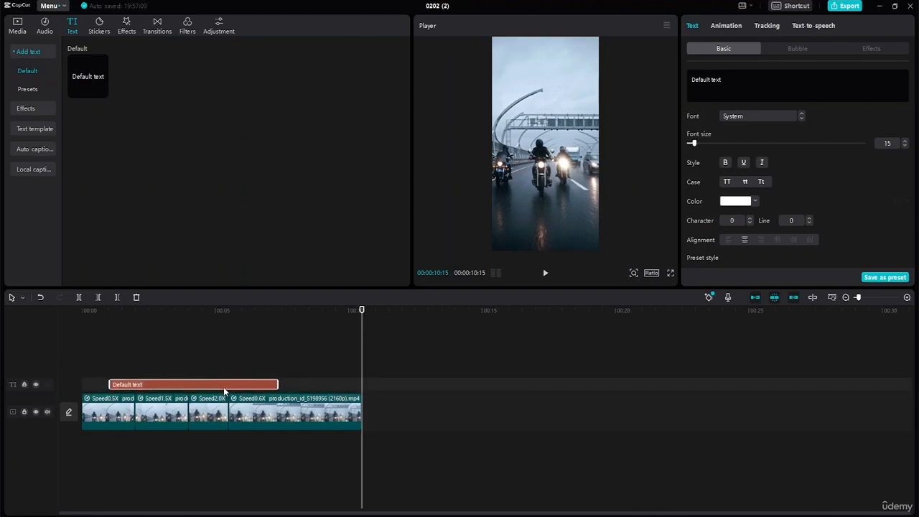
{"action": "left_click_drag", "start_coordinate": [361, 313], "coordinate": [185, 339]}
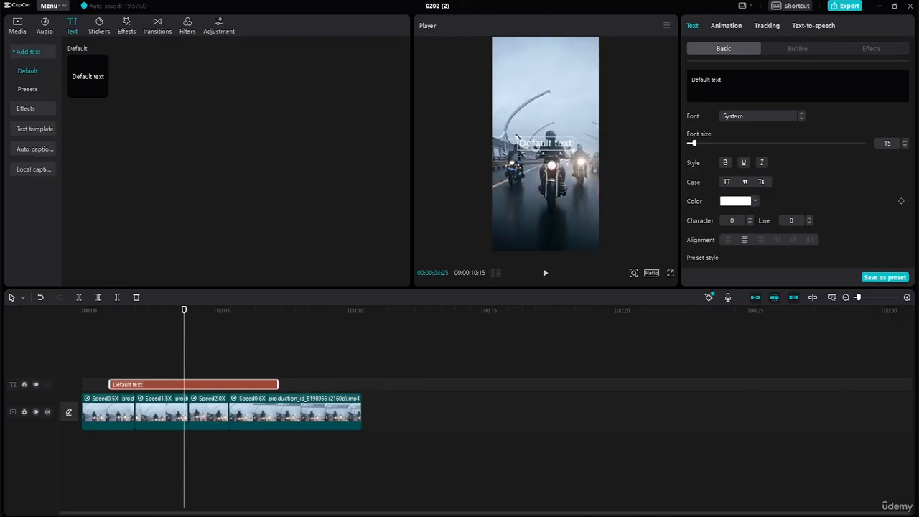
{"action": "left_click_drag", "start_coordinate": [516, 136], "coordinate": [479, 135]}
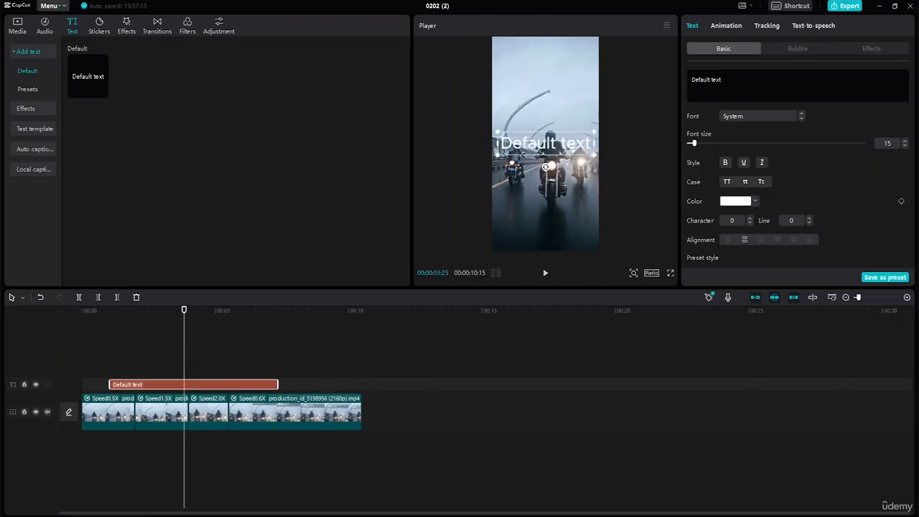
Replace the default text with "THE JOURNEY"
{"action": "left_click", "coordinate": [734, 81]}
{"action": "key", "text": "BackSpace"}
{"action": "key", "text": "BackSpace"}
{"action": "key", "text": "BackSpace"}
{"action": "key", "text": "BackSpace"}
{"action": "key", "text": "BackSpace"}
{"action": "key", "text": "BackSpace"}
{"action": "key", "text": "BackSpace"}
{"action": "key", "text": "BackSpace"}
{"action": "key", "text": "BackSpace"}
{"action": "key", "text": "BackSpace"}
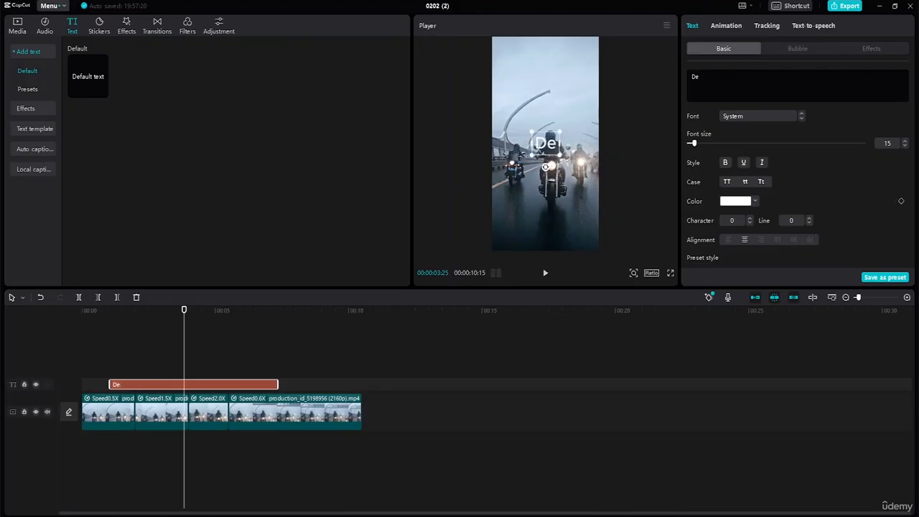
{"action": "key", "text": "BackSpace"}
{"action": "key", "text": "BackSpace"}
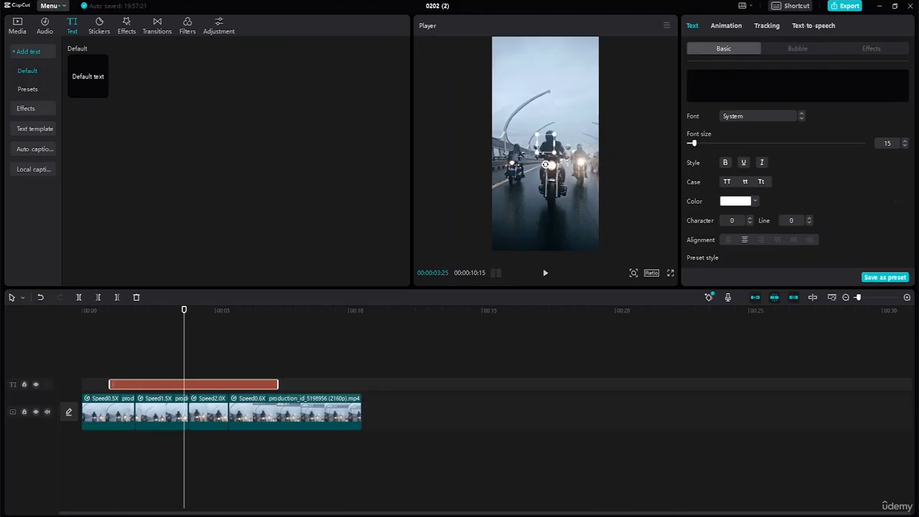
{"action": "type", "text": "TH"}
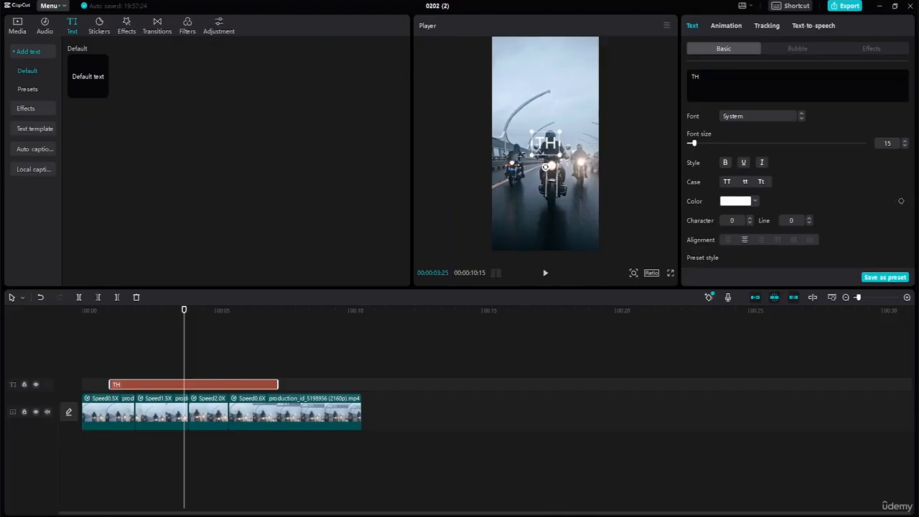
{"action": "type", "text": "E JOU"}
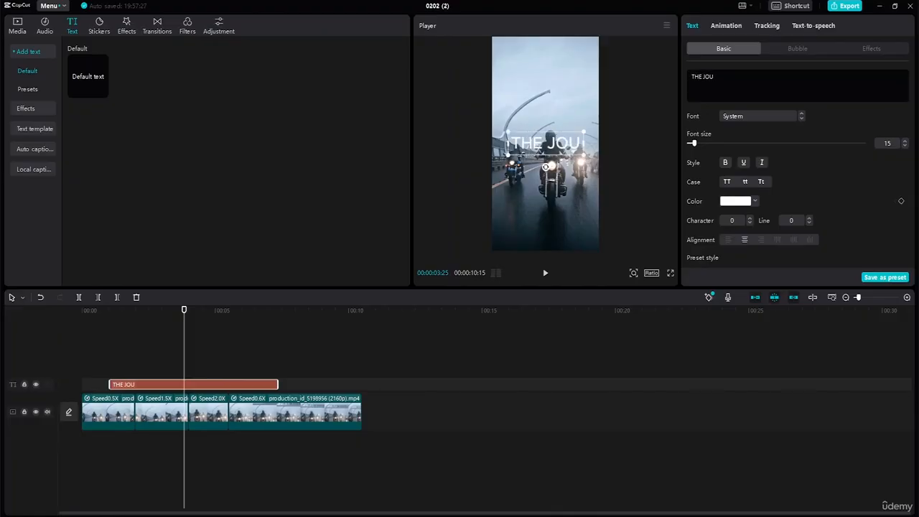
{"action": "type", "text": "RNEY"}
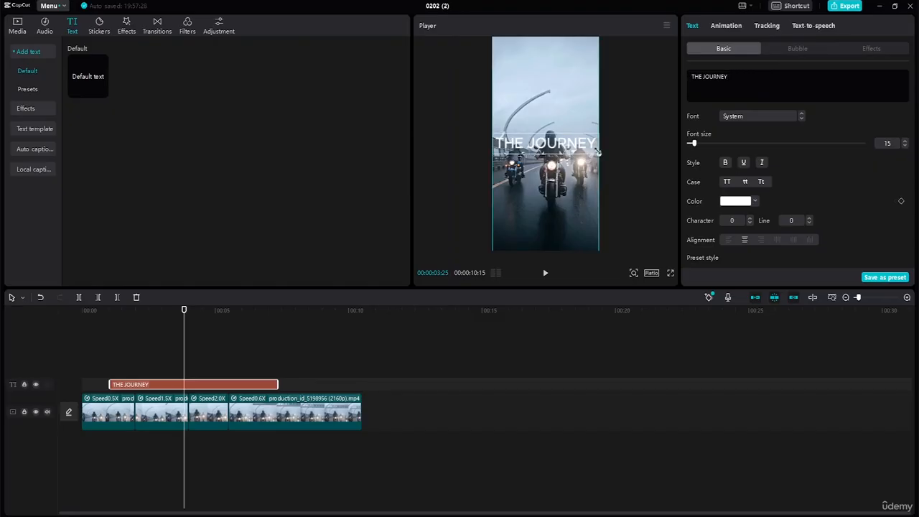
Set the title's font to ZY Elegant and move the title to the upper edge of the video frame
{"action": "left_click", "coordinate": [778, 115]}
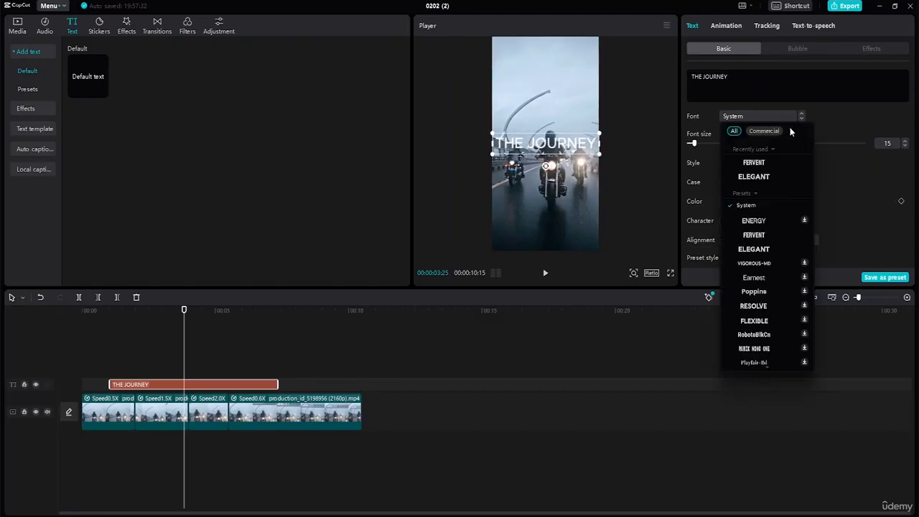
{"action": "left_click", "coordinate": [767, 176]}
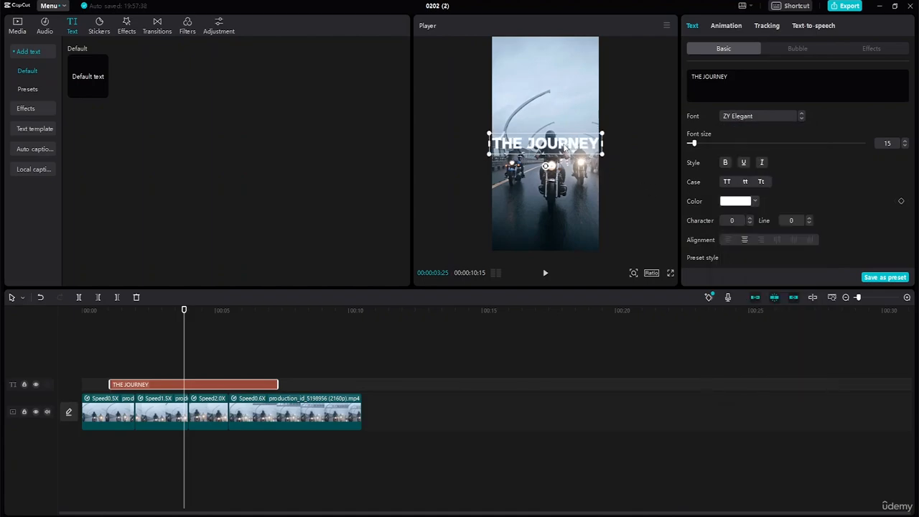
{"action": "left_click_drag", "start_coordinate": [564, 147], "coordinate": [602, 60]}
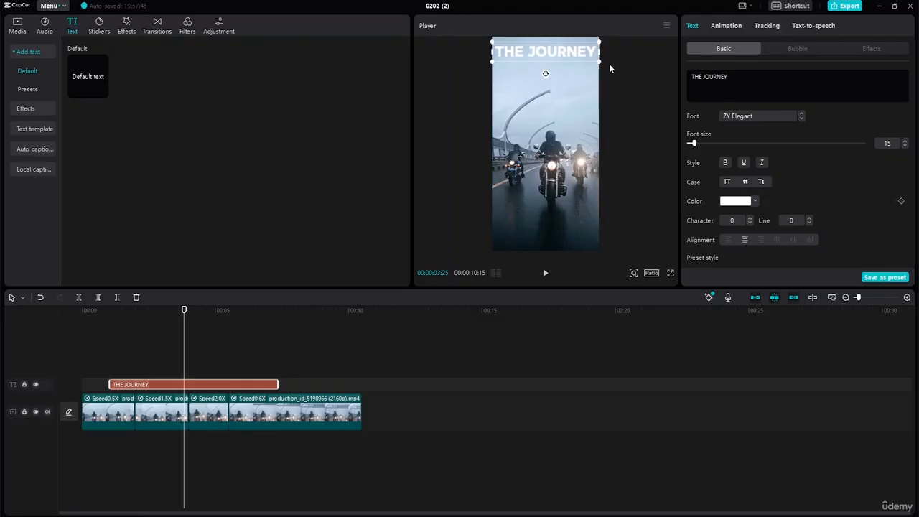
{"action": "left_click", "coordinate": [608, 63]}
{"action": "left_click", "coordinate": [566, 60]}
Shorten the THE JOURNEY text clip to end at about 5 s and paste a copy on the track above, starting at about 3.4 s
{"action": "left_click_drag", "start_coordinate": [276, 384], "coordinate": [214, 383]}
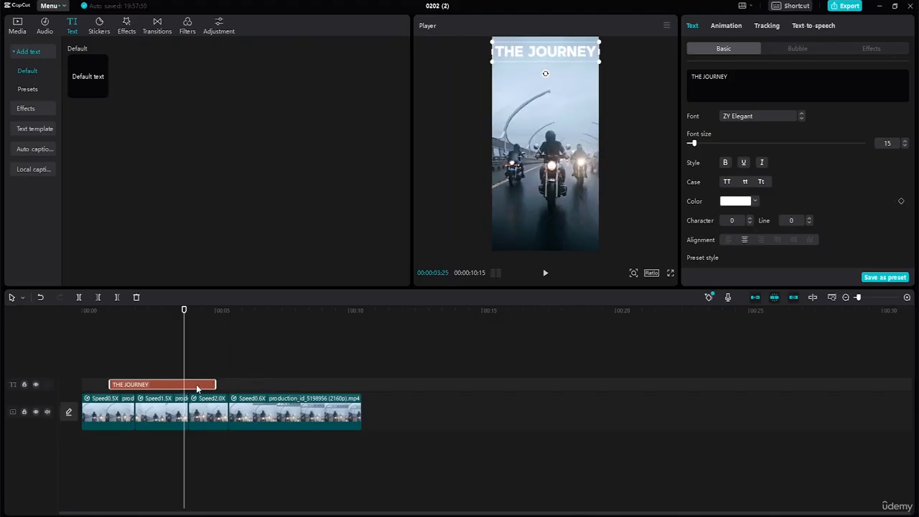
{"action": "right_click", "coordinate": [198, 390]}
{"action": "left_click", "coordinate": [210, 367]}
{"action": "left_click", "coordinate": [209, 367]}
{"action": "right_click", "coordinate": [200, 365]}
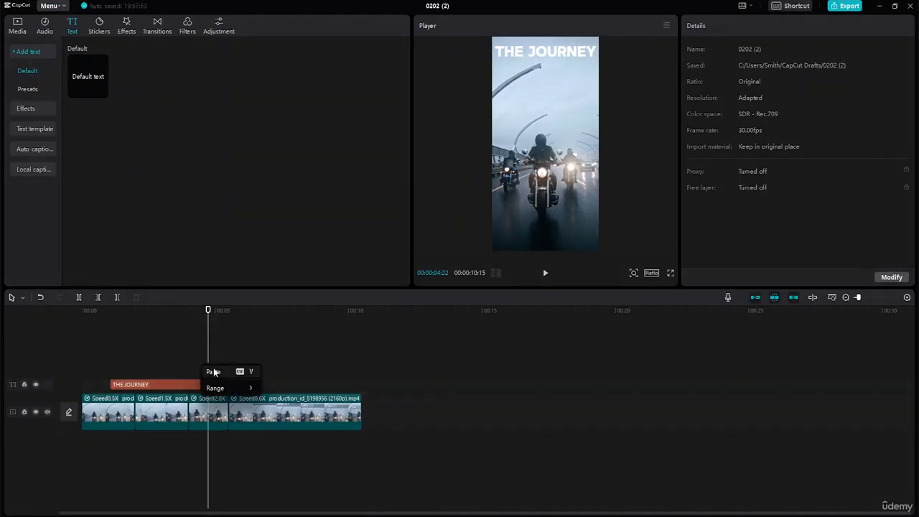
{"action": "left_click", "coordinate": [216, 370]}
{"action": "left_click_drag", "start_coordinate": [224, 372], "coordinate": [196, 370]}
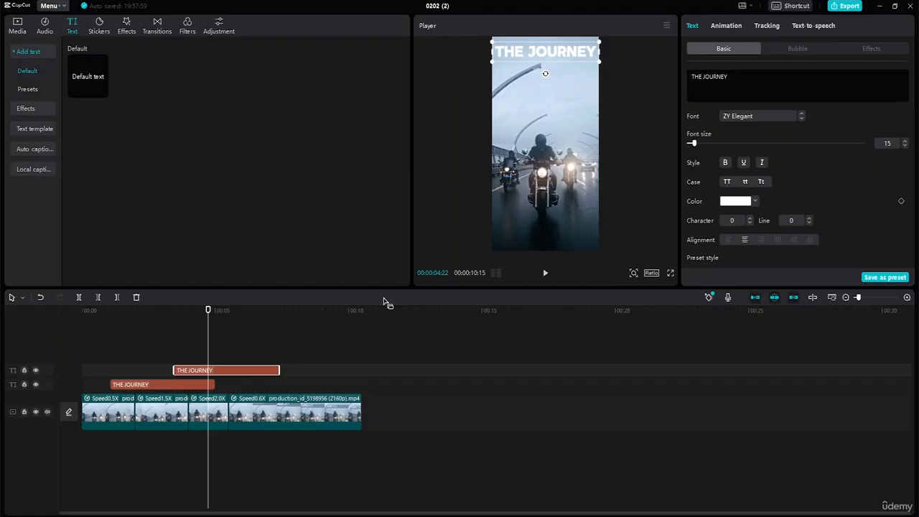
Move the copied title directly below THE JOURNEY in the frame and change its text to "BEGINS"
{"action": "left_click_drag", "start_coordinate": [552, 56], "coordinate": [551, 70]}
{"action": "double_click", "coordinate": [551, 69]}
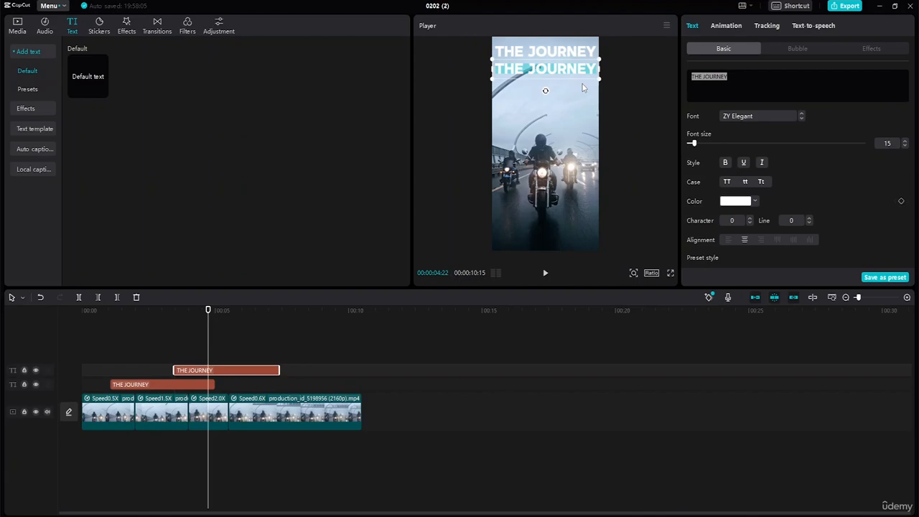
{"action": "type", "text": "BEGIN"}
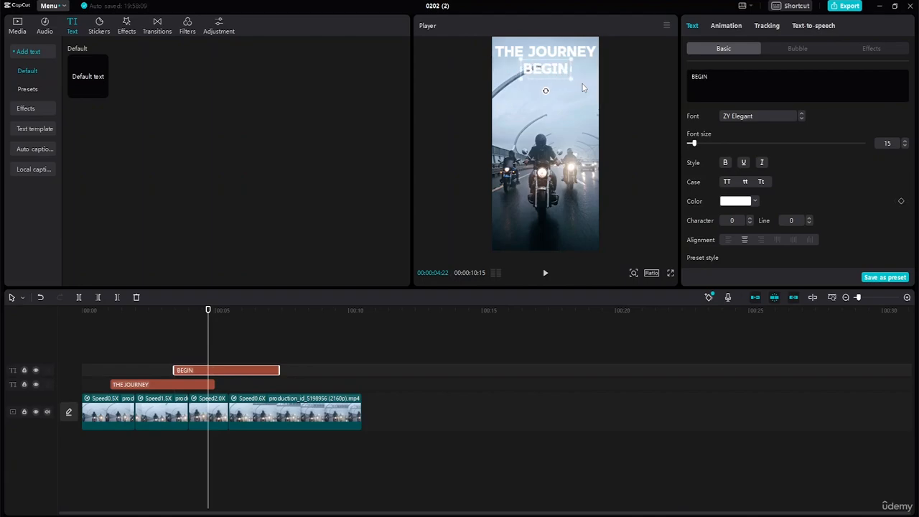
{"action": "type", "text": "G"}
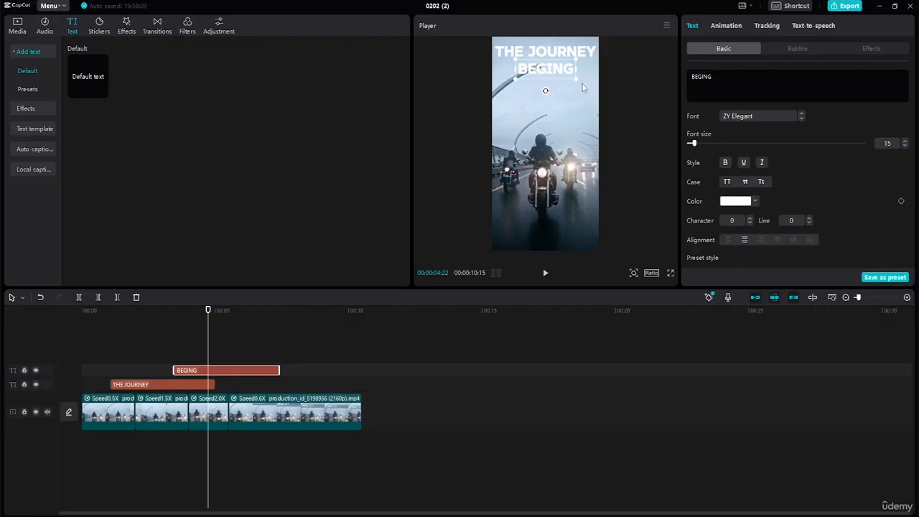
{"action": "type", "text": "S"}
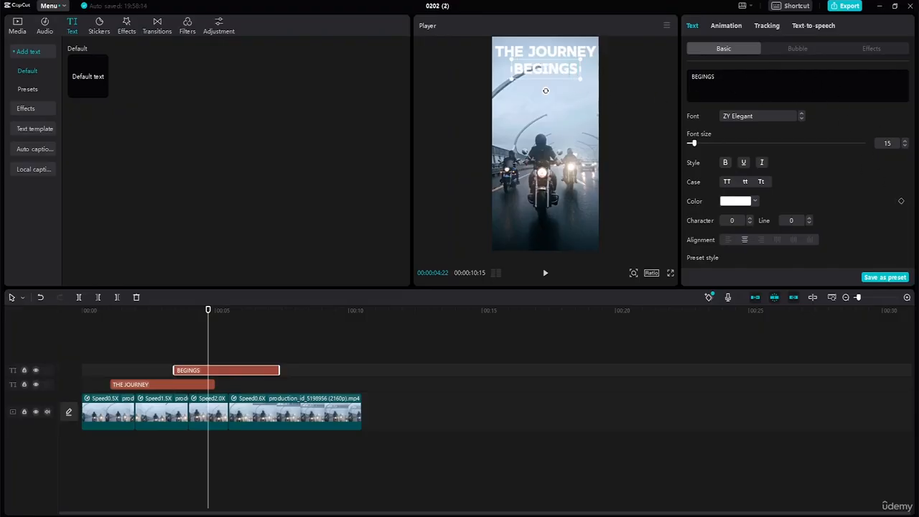
{"action": "key", "text": "BackSpace"}
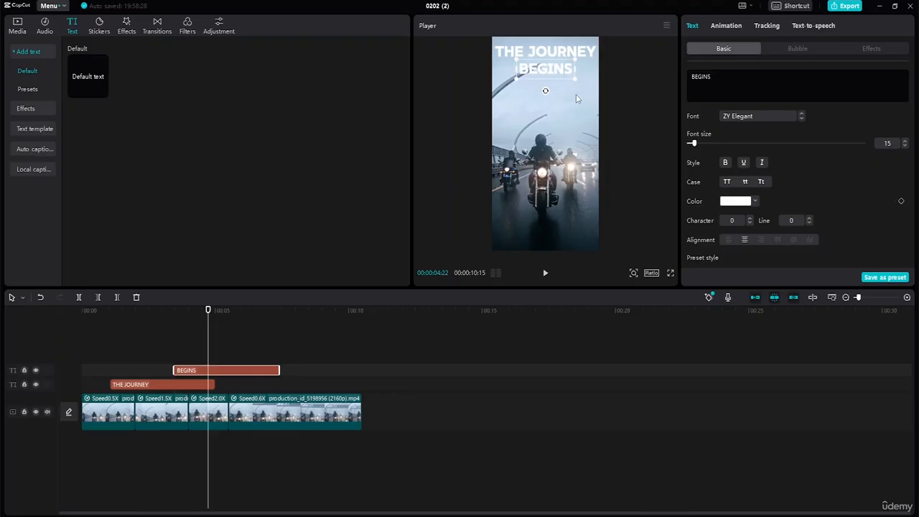
Set the color of the BEGINS text to black (000000)
{"action": "left_click", "coordinate": [579, 96]}
{"action": "left_click", "coordinate": [551, 73]}
{"action": "left_click", "coordinate": [752, 203]}
{"action": "left_click_drag", "start_coordinate": [701, 223], "coordinate": [699, 274]}
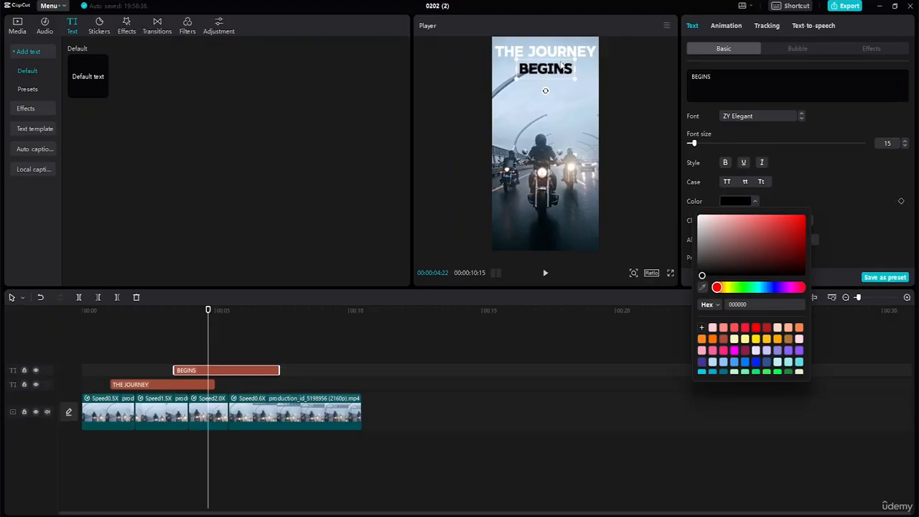
Set the color of the THE JOURNEY text to dark grey (4D4D4D) and select the BEGINS text again
{"action": "left_click", "coordinate": [567, 58]}
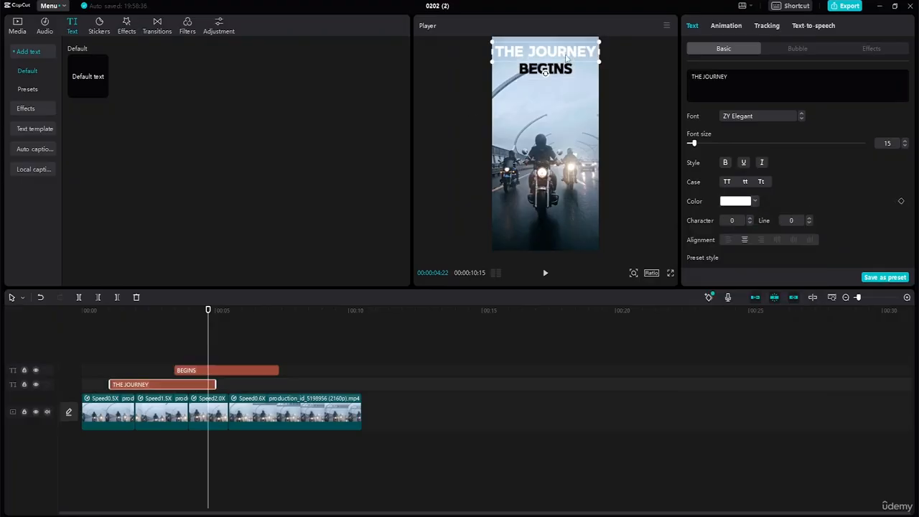
{"action": "left_click", "coordinate": [755, 203]}
{"action": "left_click_drag", "start_coordinate": [699, 218], "coordinate": [694, 266]}
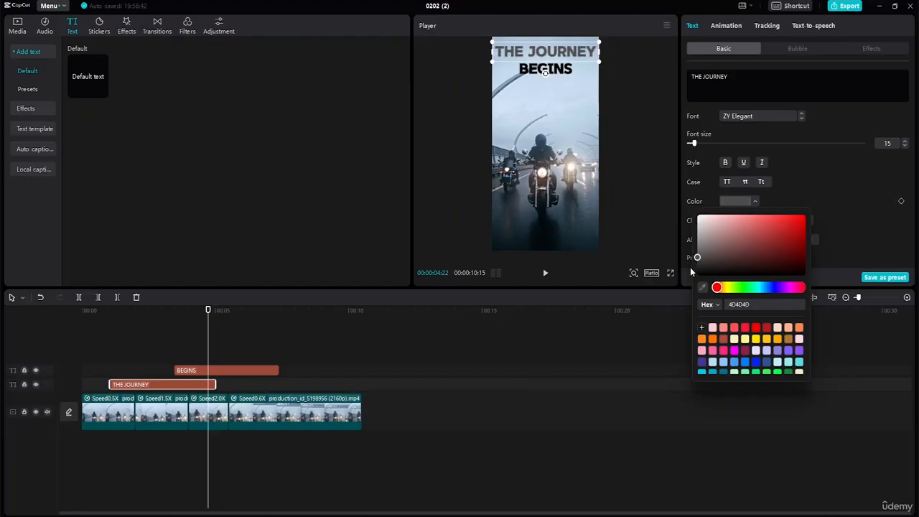
{"action": "left_click", "coordinate": [690, 267]}
{"action": "left_click", "coordinate": [562, 76]}
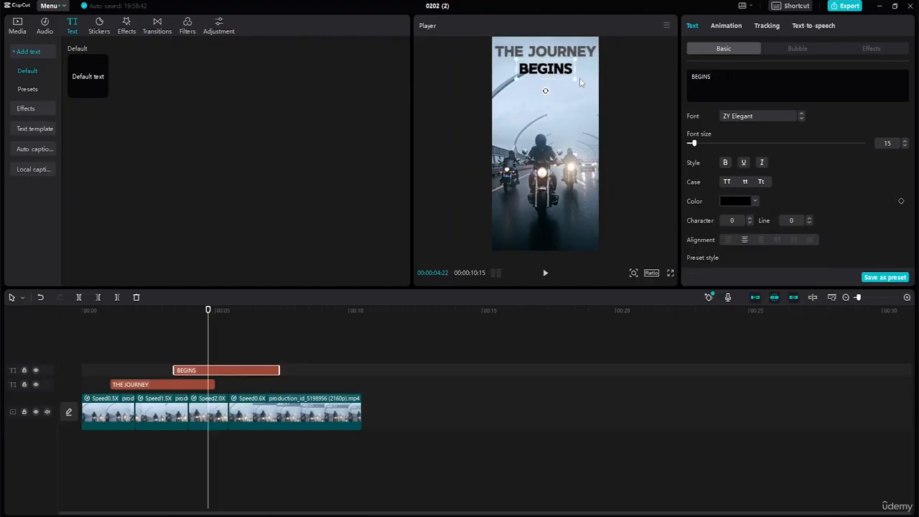
Enlarge the BEGINS text to almost the width of THE JOURNEY and move it further down in the frame
{"action": "left_click_drag", "start_coordinate": [574, 79], "coordinate": [590, 103]}
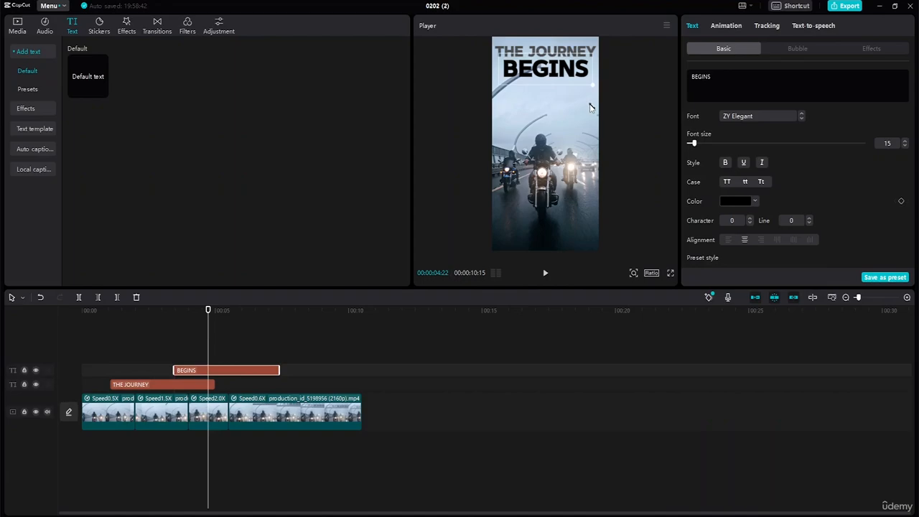
{"action": "left_click_drag", "start_coordinate": [566, 65], "coordinate": [569, 94]}
{"action": "left_click", "coordinate": [558, 55]}
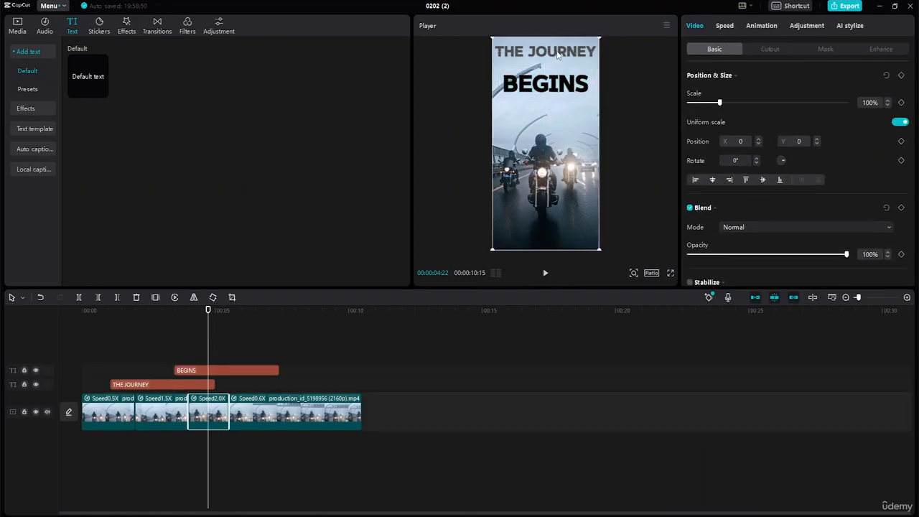
Play a short part of the video and move the THE JOURNEY text slightly down, closer to BEGINS
{"action": "left_click", "coordinate": [550, 58]}
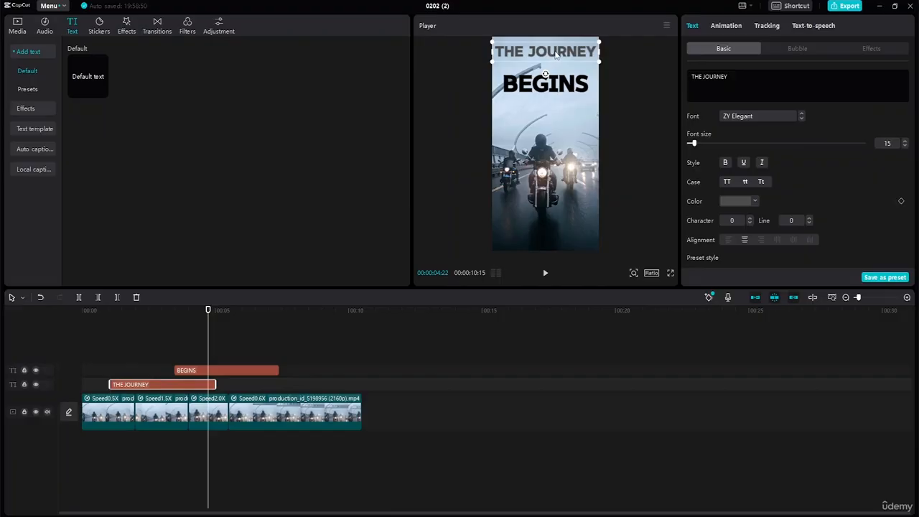
{"action": "key", "text": "space"}
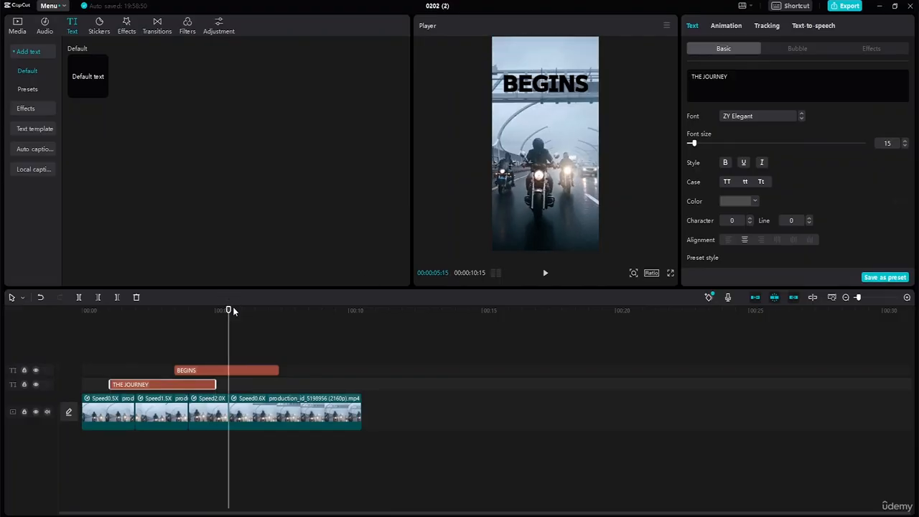
{"action": "left_click_drag", "start_coordinate": [229, 308], "coordinate": [183, 308]}
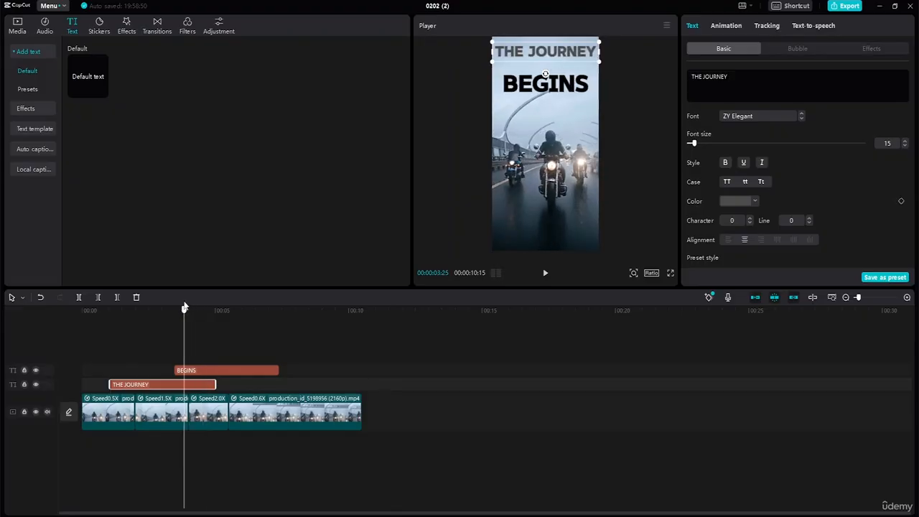
{"action": "left_click_drag", "start_coordinate": [551, 54], "coordinate": [550, 63]}
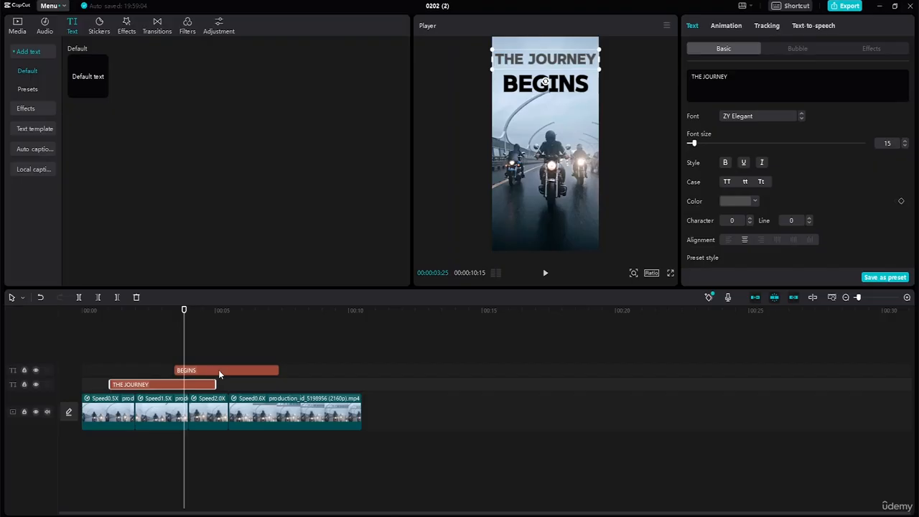
Shift the BEGINS clip to start at about 4.7 s and extend both text clips to the end of the video
{"action": "left_click_drag", "start_coordinate": [219, 370], "coordinate": [362, 371]}
{"action": "left_click_drag", "start_coordinate": [311, 386], "coordinate": [362, 386]}
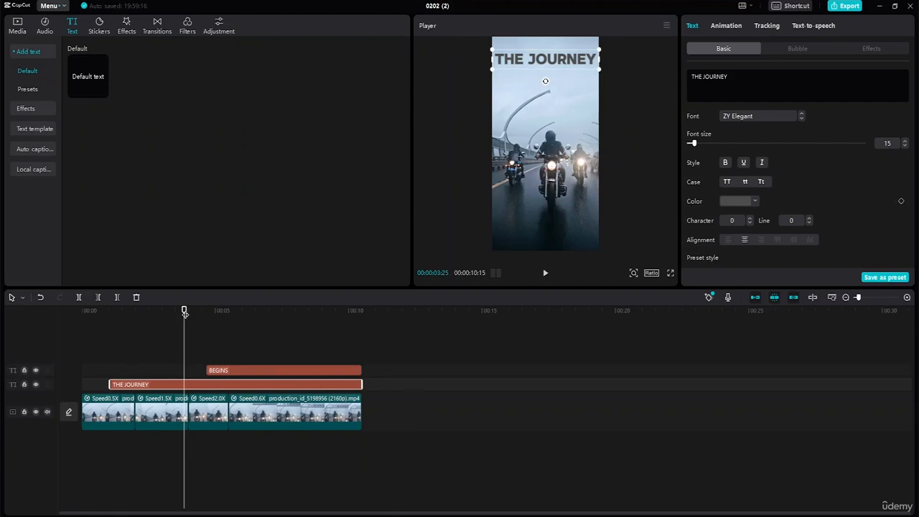
Move the BEGINS text up to just beneath THE JOURNEY and check the title in the full-screen preview
{"action": "left_click_drag", "start_coordinate": [185, 313], "coordinate": [210, 352]}
{"action": "left_click", "coordinate": [568, 86]}
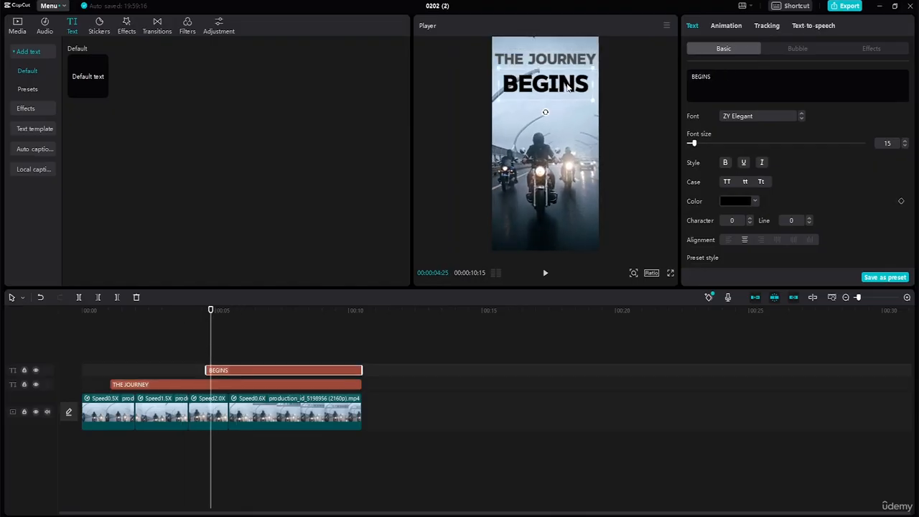
{"action": "left_click_drag", "start_coordinate": [569, 84], "coordinate": [569, 85]}
{"action": "left_click", "coordinate": [573, 110]}
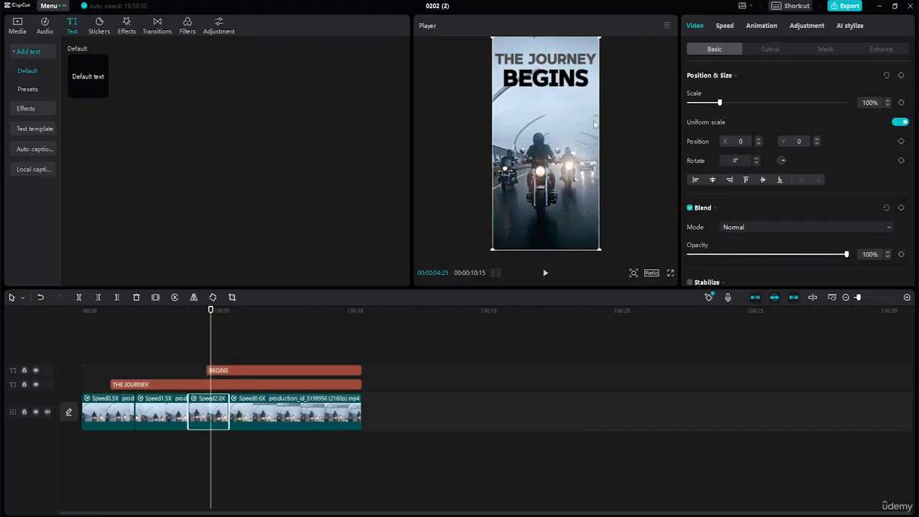
{"action": "left_click", "coordinate": [536, 87]}
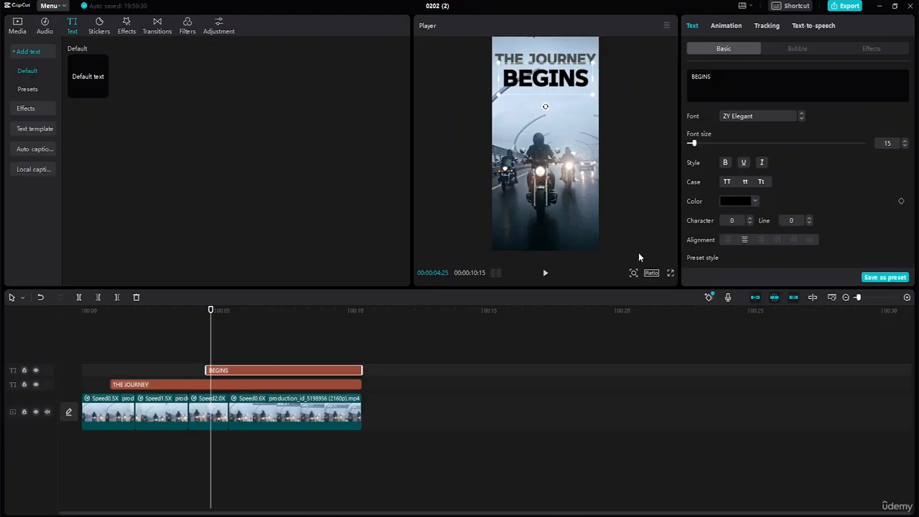
{"action": "left_click", "coordinate": [670, 274]}
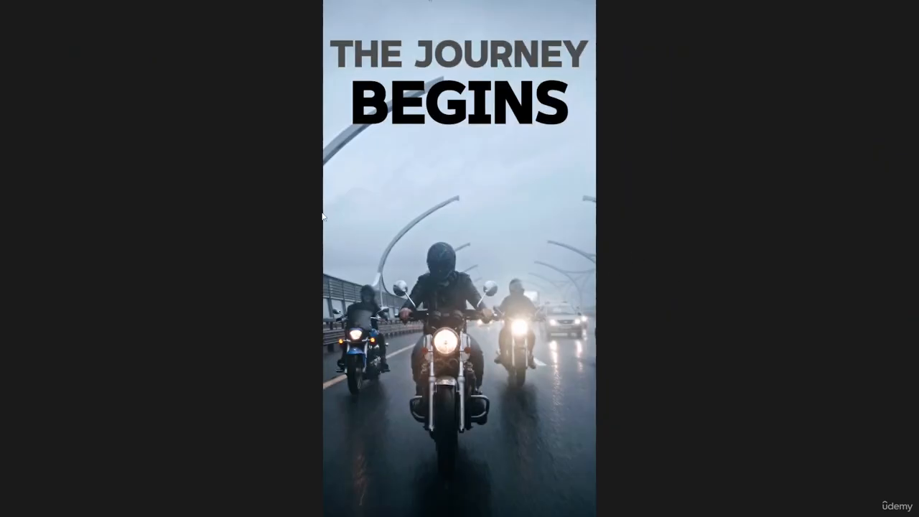
{"action": "key", "text": "Escape"}
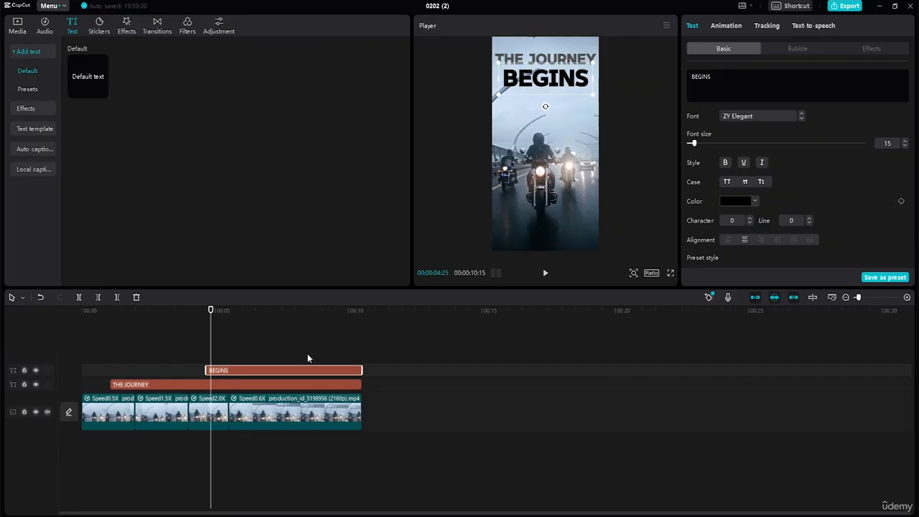
Fade in THE JOURNEY with opacity keyframes of 0% at 00:00:01:02 and 100% at 00:00:02:09
{"action": "left_click", "coordinate": [183, 385]}
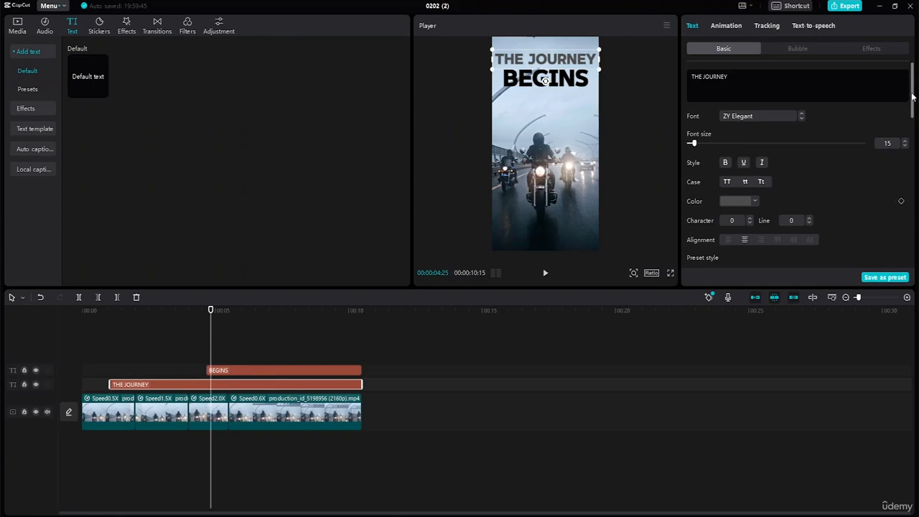
{"action": "mouse_move", "coordinate": [914, 101]}
{"action": "left_mouse_down"}
{"action": "mouse_move", "coordinate": [918, 195]}
{"action": "mouse_move", "coordinate": [917, 185]}
{"action": "left_mouse_up"}
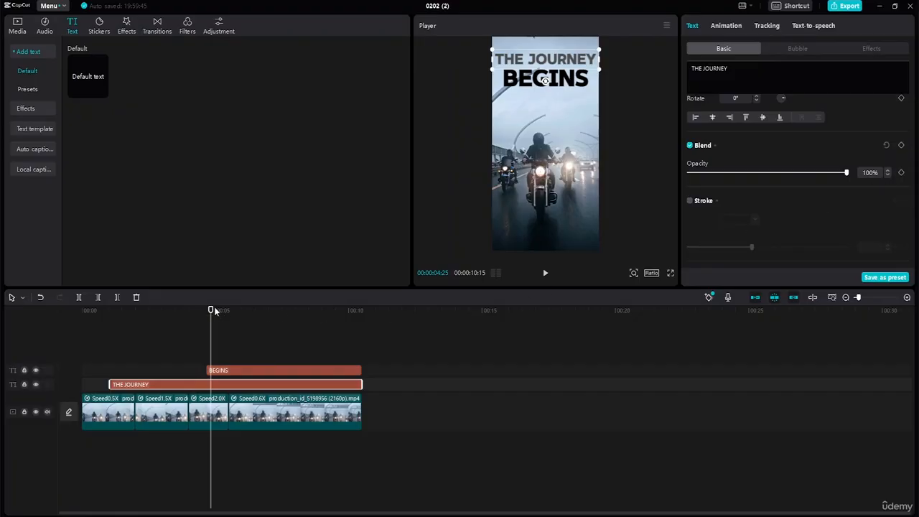
{"action": "left_click_drag", "start_coordinate": [214, 310], "coordinate": [109, 317]}
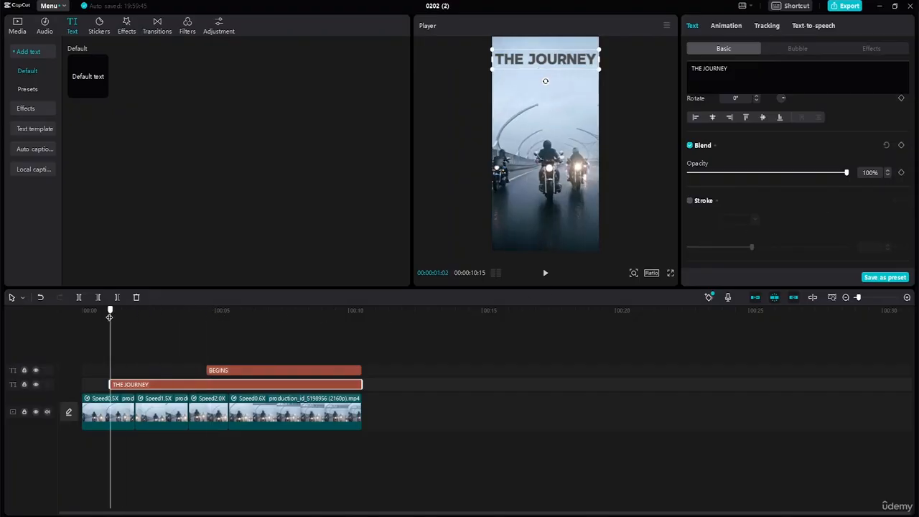
{"action": "left_click", "coordinate": [901, 173]}
{"action": "left_click_drag", "start_coordinate": [848, 173], "coordinate": [678, 185]}
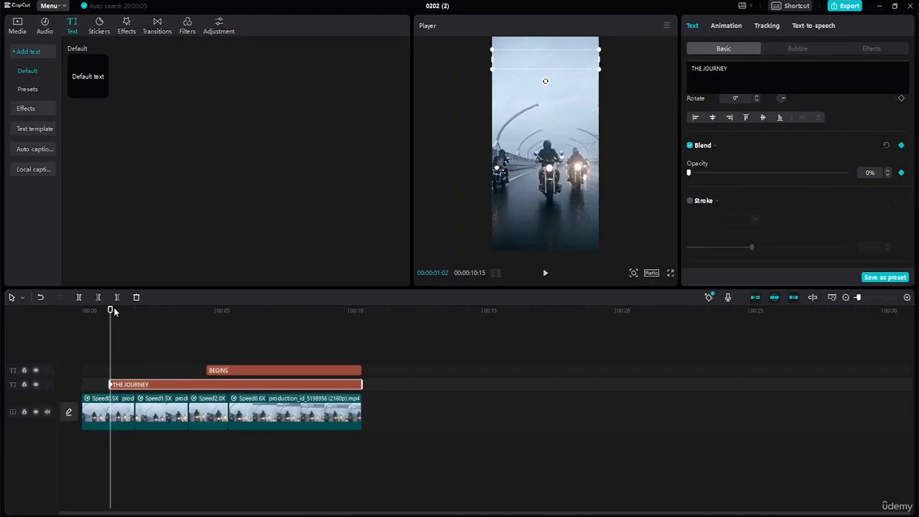
{"action": "left_click_drag", "start_coordinate": [111, 310], "coordinate": [143, 323]}
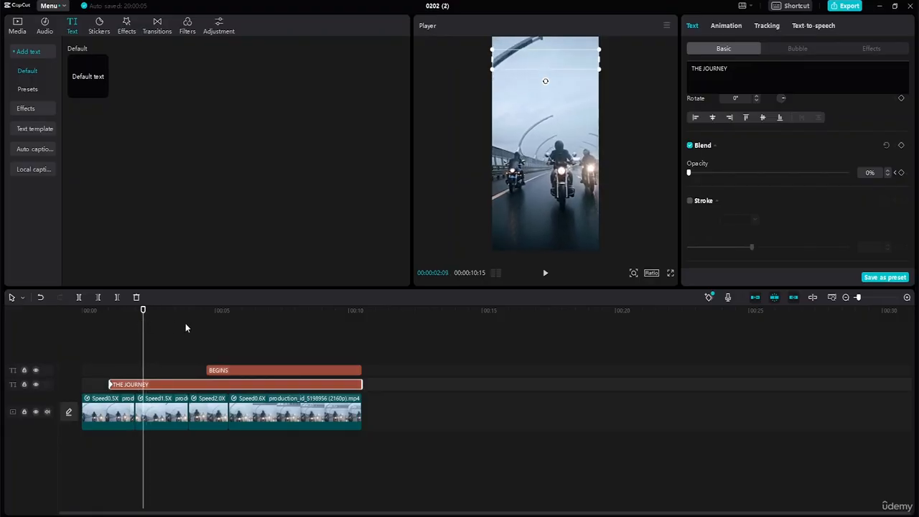
{"action": "left_click_drag", "start_coordinate": [689, 173], "coordinate": [836, 173]}
{"action": "left_click", "coordinate": [901, 173]}
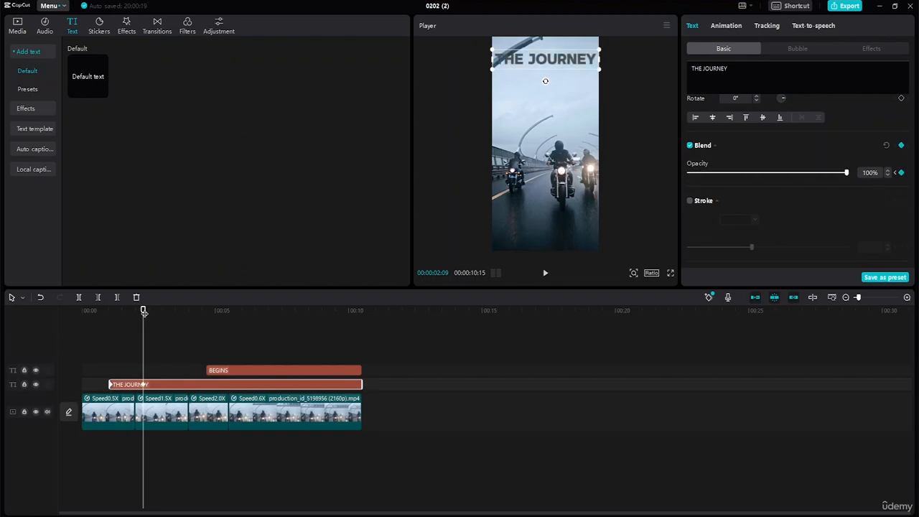
Fade in BEGINS with opacity keyframes of 0% at 00:00:04:20 and 100% at 00:00:05:26
{"action": "left_click_drag", "start_coordinate": [144, 310], "coordinate": [206, 312]}
{"action": "left_click", "coordinate": [221, 372]}
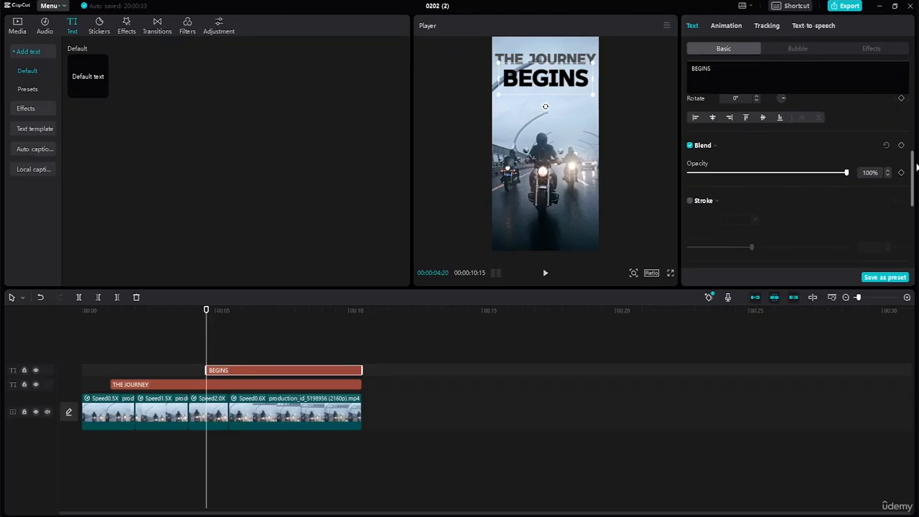
{"action": "left_click", "coordinate": [902, 173]}
{"action": "left_click_drag", "start_coordinate": [844, 175], "coordinate": [649, 182]}
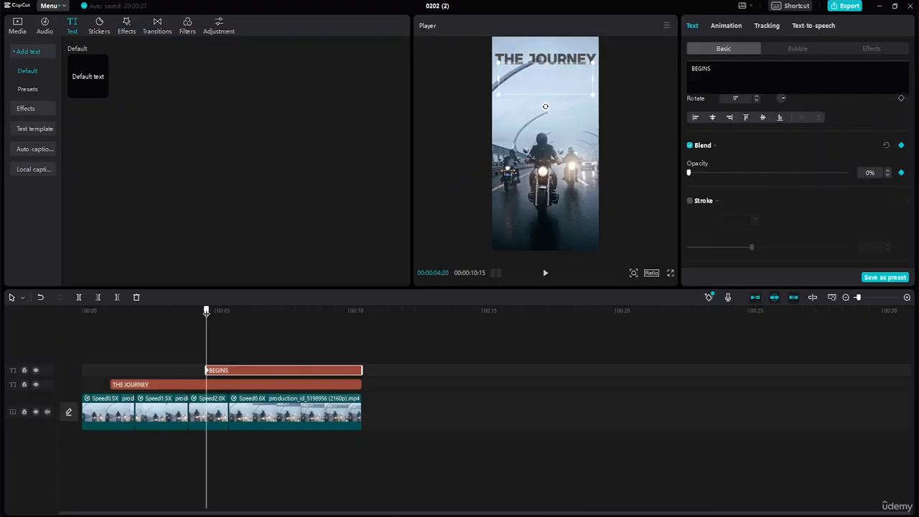
{"action": "left_click_drag", "start_coordinate": [206, 312], "coordinate": [238, 318]}
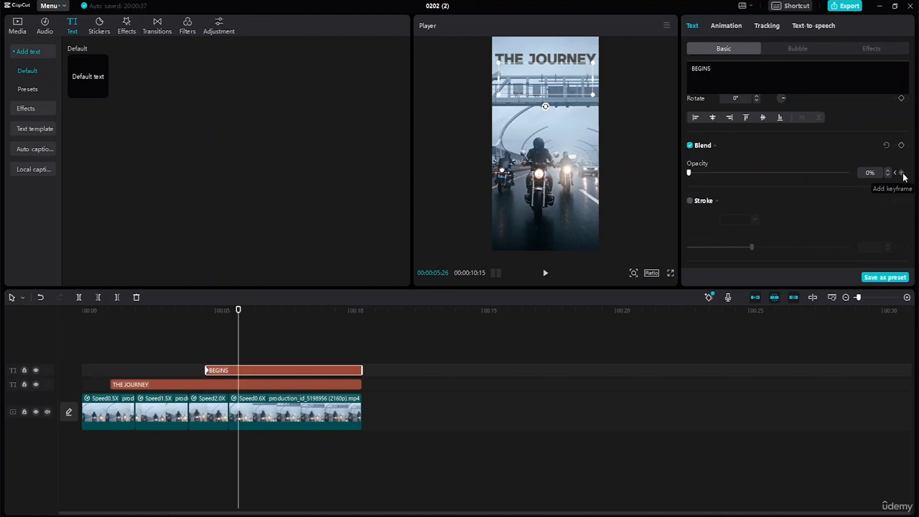
{"action": "left_click_drag", "start_coordinate": [692, 172], "coordinate": [856, 170]}
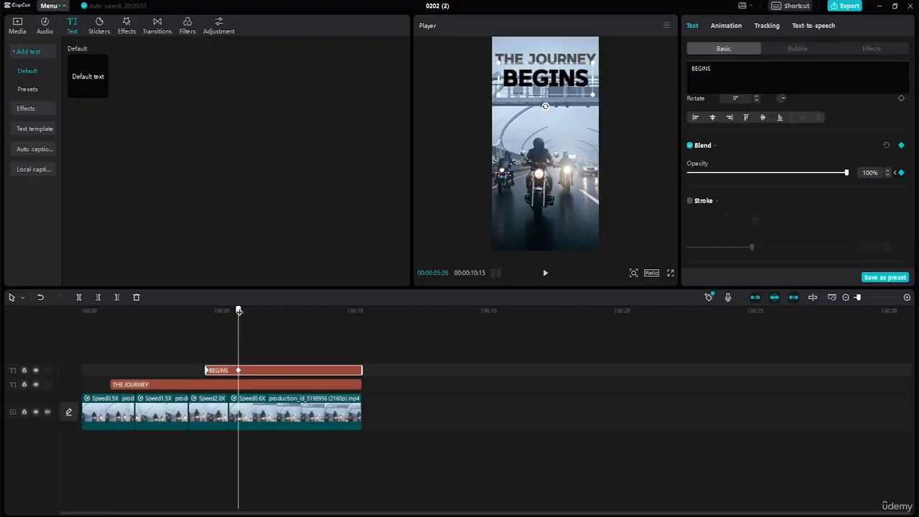
Fade out BEGINS with opacity keyframes of 100% at 00:00:08:29 and 0% at 00:00:10:15
{"action": "left_click_drag", "start_coordinate": [239, 310], "coordinate": [315, 314]}
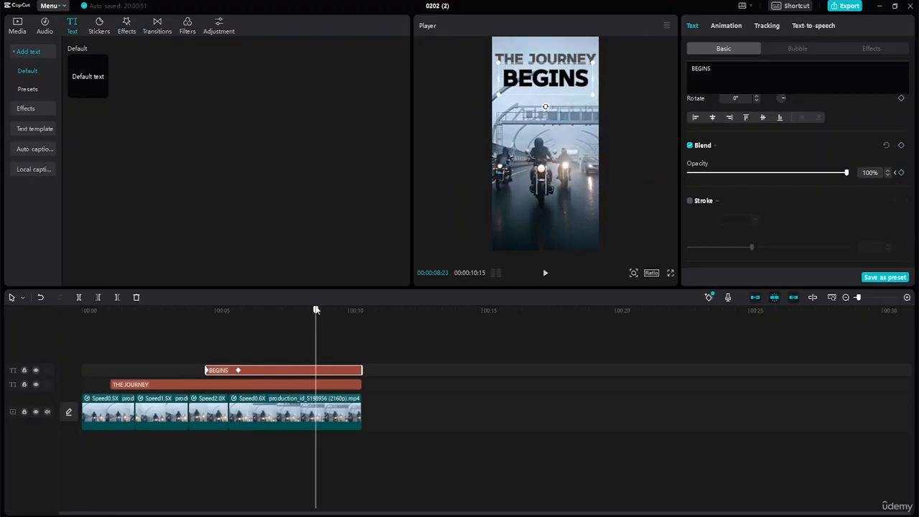
{"action": "left_click", "coordinate": [321, 314]}
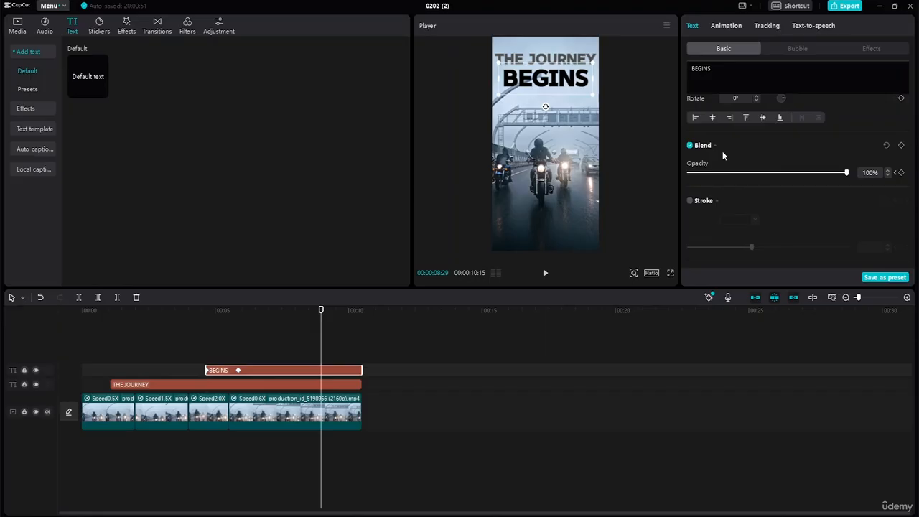
{"action": "left_click", "coordinate": [902, 172]}
{"action": "left_click_drag", "start_coordinate": [321, 310], "coordinate": [360, 321]}
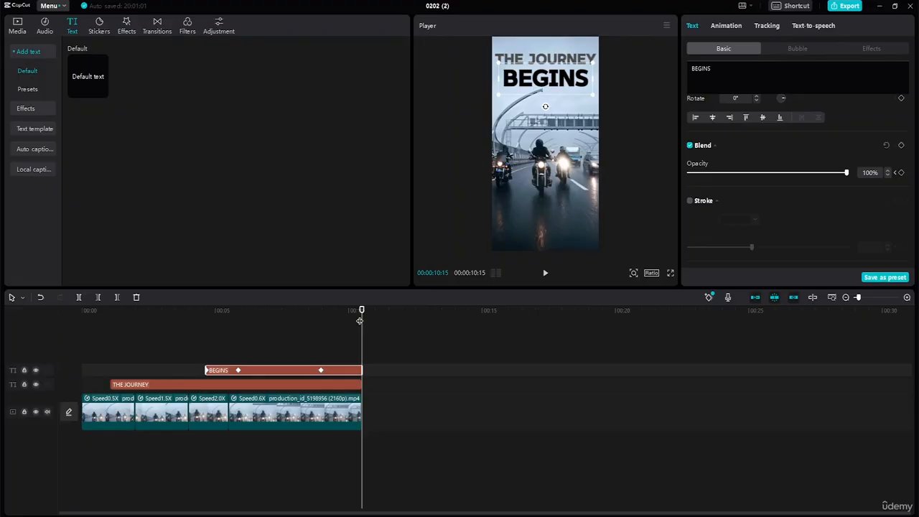
{"action": "left_click_drag", "start_coordinate": [848, 173], "coordinate": [634, 175]}
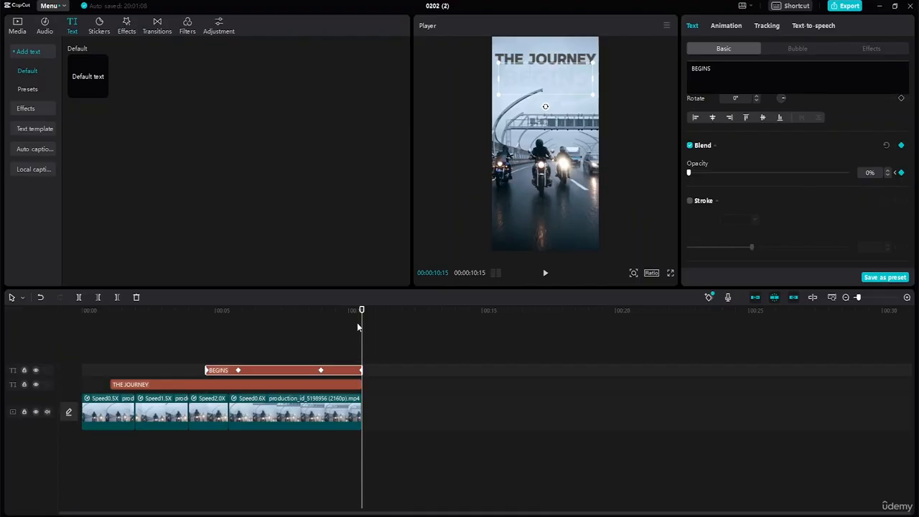
Fade out THE JOURNEY with opacity keyframes of 100% at 00:00:09:05 and 0% at 00:00:10:15
{"action": "left_click", "coordinate": [355, 386]}
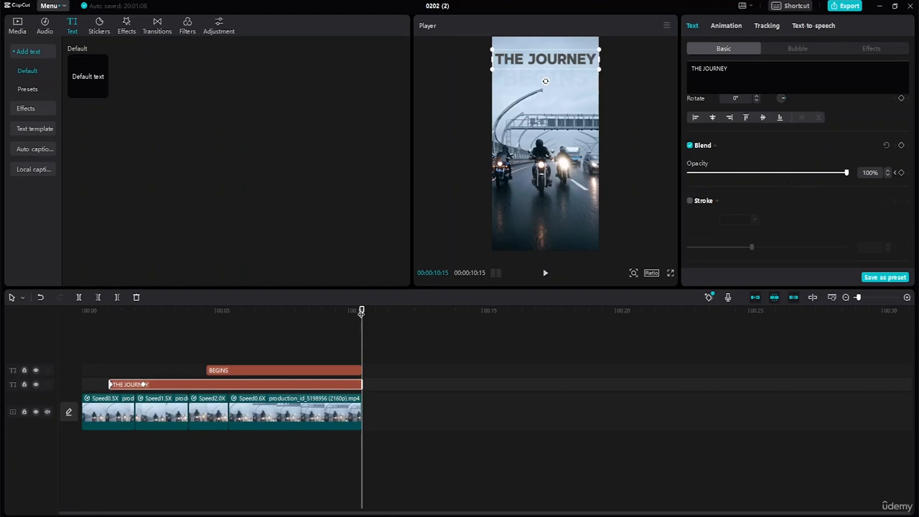
{"action": "left_click_drag", "start_coordinate": [361, 310], "coordinate": [326, 326]}
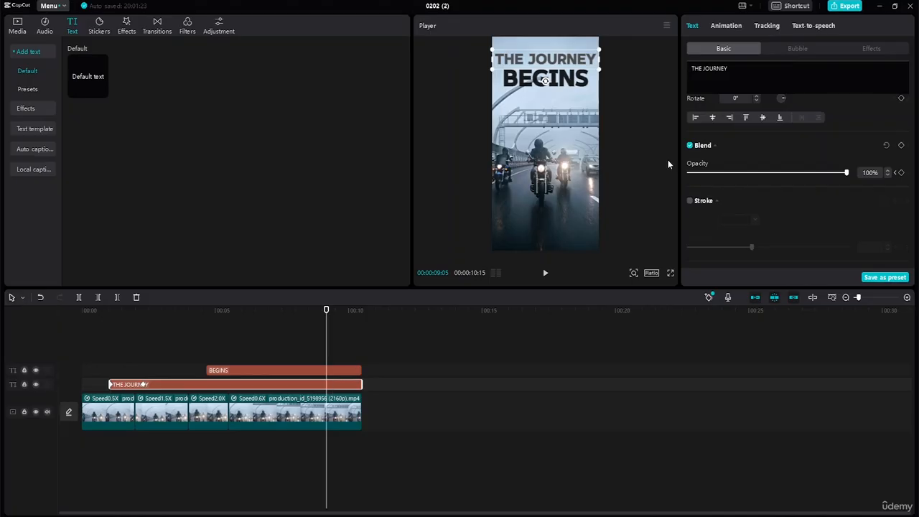
{"action": "left_click", "coordinate": [902, 174]}
{"action": "left_click_drag", "start_coordinate": [327, 310], "coordinate": [362, 319]}
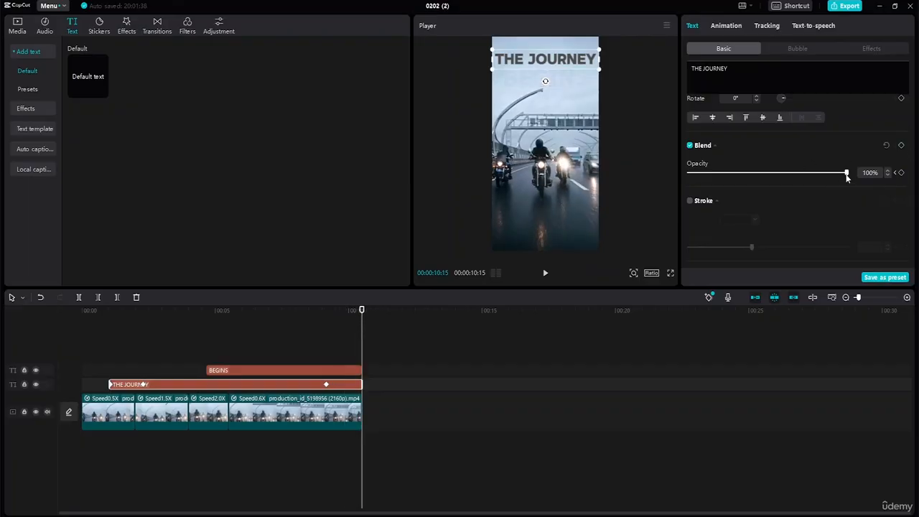
{"action": "left_click_drag", "start_coordinate": [846, 173], "coordinate": [642, 180]}
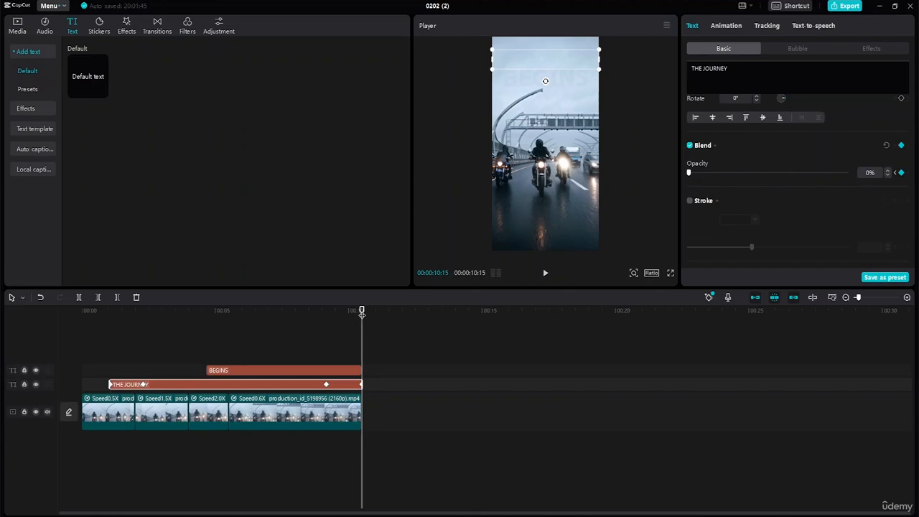
Play the whole reel from the beginning to review the title fades, and return the playhead to the start
{"action": "left_click_drag", "start_coordinate": [362, 311], "coordinate": [39, 268]}
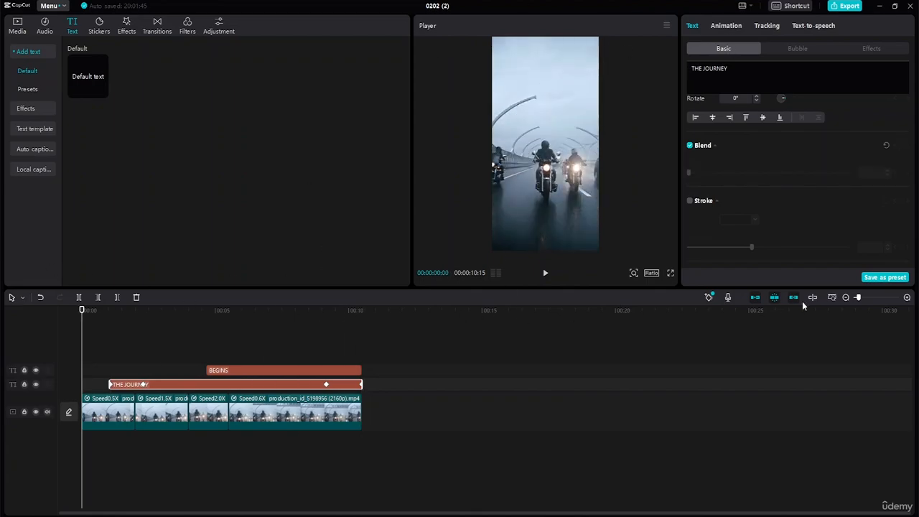
{"action": "left_click", "coordinate": [546, 272]}
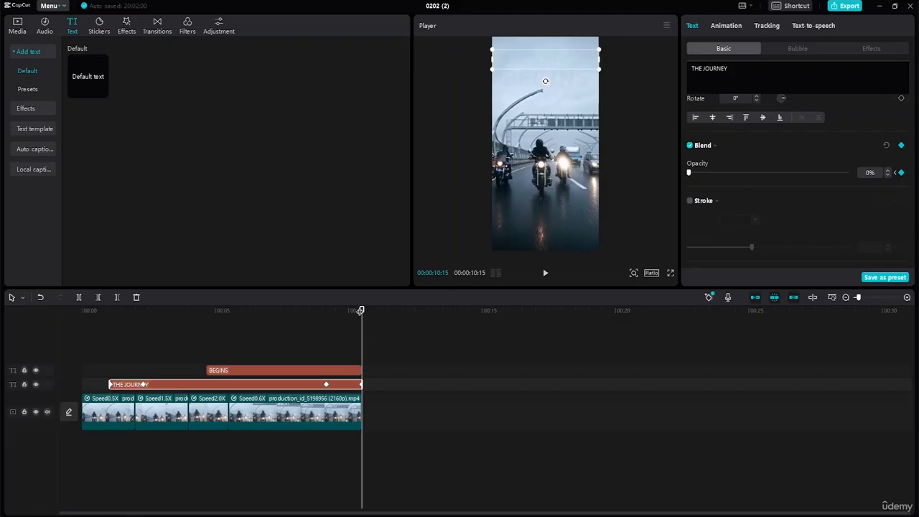
{"action": "left_click_drag", "start_coordinate": [359, 311], "coordinate": [15, 289]}
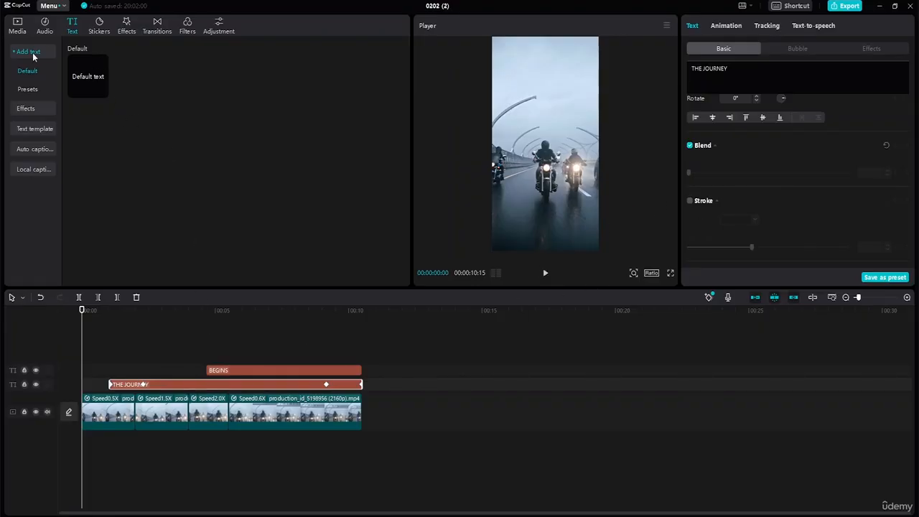
Import the images Reel and pngwing.com (2) from the resource folder's Images subfolder into the project media
{"action": "left_click", "coordinate": [22, 27]}
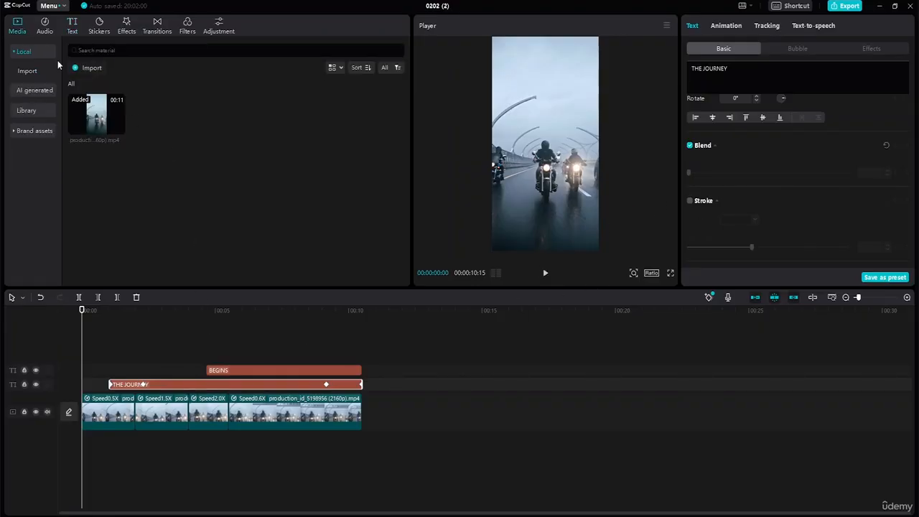
{"action": "left_click", "coordinate": [95, 71]}
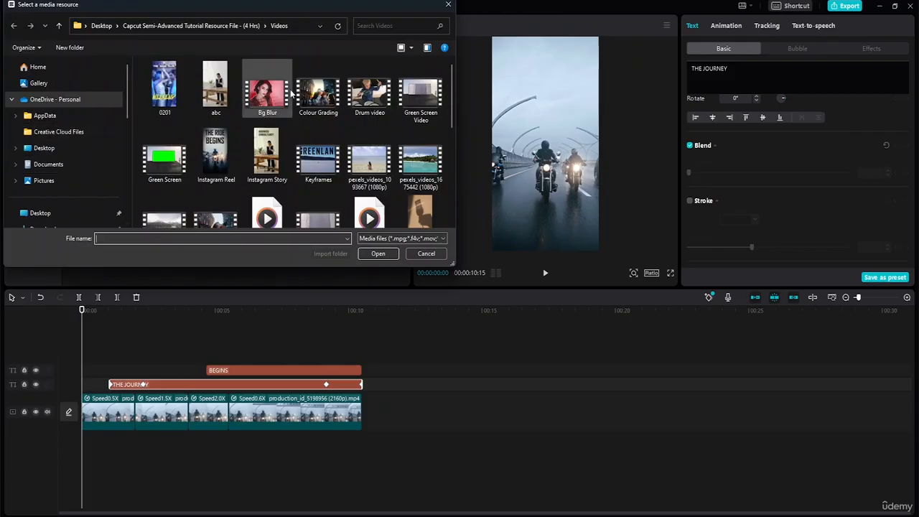
{"action": "scroll", "coordinate": [71, 205], "scroll_direction": "down", "scroll_amount": 1}
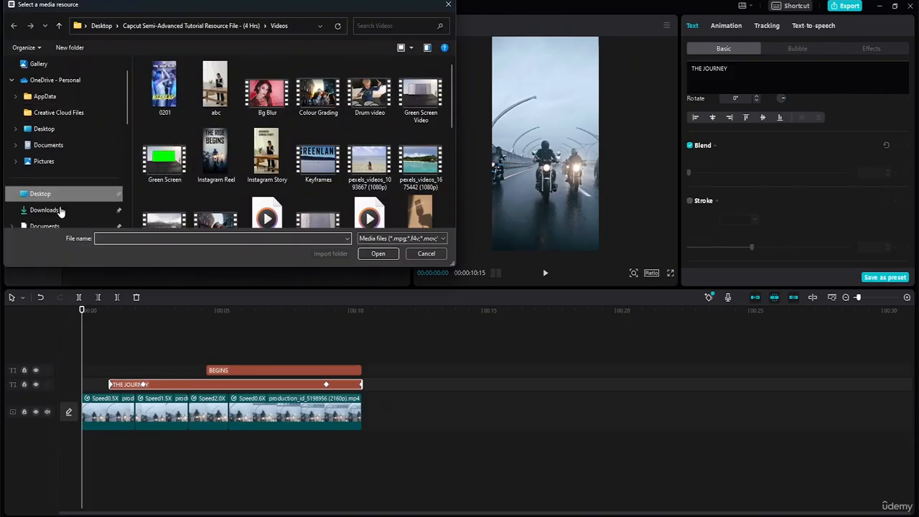
{"action": "left_click", "coordinate": [65, 194]}
{"action": "double_click", "coordinate": [204, 112]}
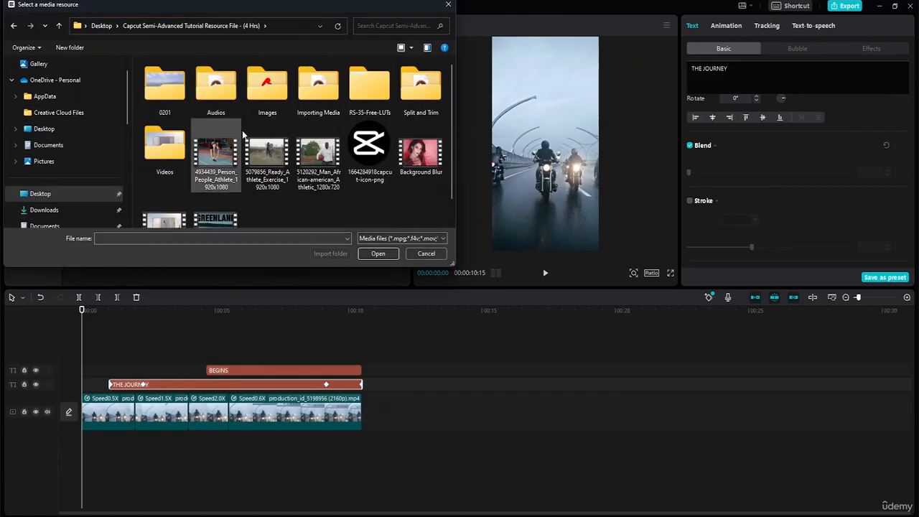
{"action": "double_click", "coordinate": [273, 107]}
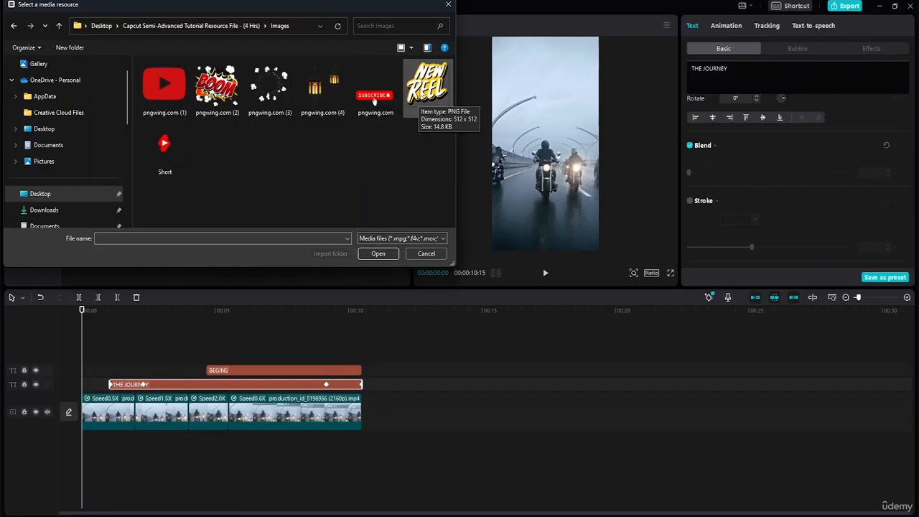
{"action": "left_click", "coordinate": [419, 99]}
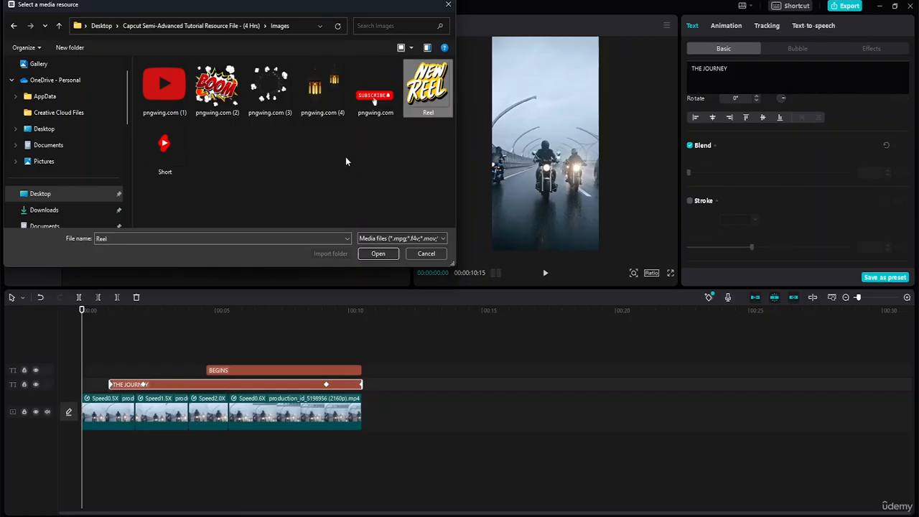
{"action": "left_click", "coordinate": [228, 101], "text": "ctrl"}
{"action": "left_click", "coordinate": [376, 254]}
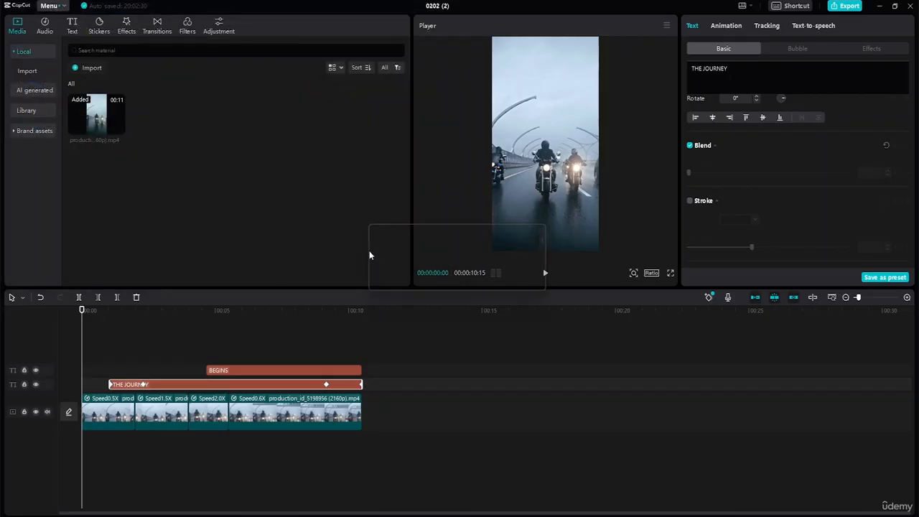
{"action": "left_click", "coordinate": [191, 189]}
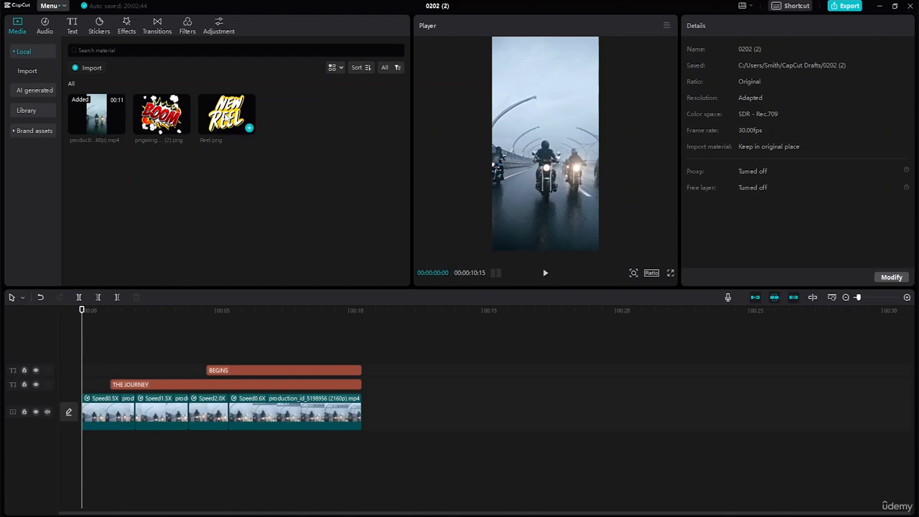
Place Reel.png on an overlay track at the start of the timeline and position it in the frame at Y -55
{"action": "left_click_drag", "start_coordinate": [227, 115], "coordinate": [131, 337]}
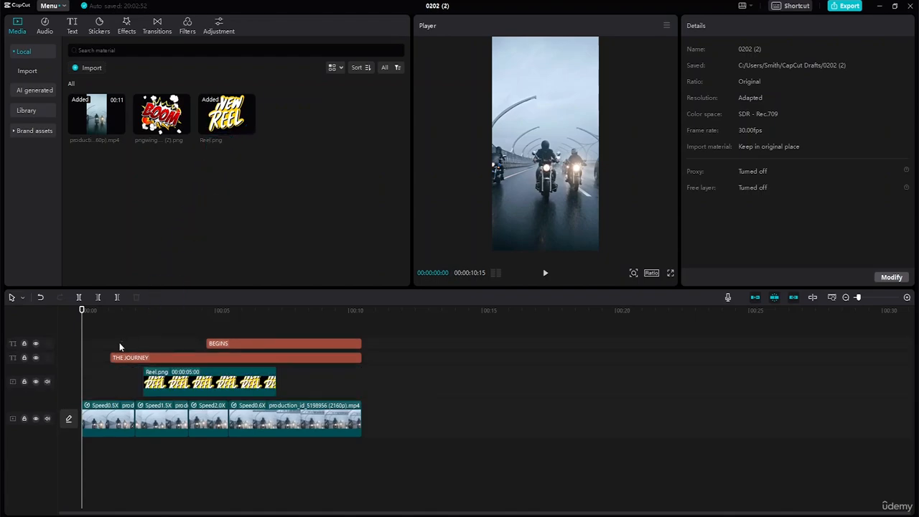
{"action": "left_click", "coordinate": [119, 343]}
{"action": "left_click_drag", "start_coordinate": [188, 388], "coordinate": [132, 386]}
{"action": "left_click_drag", "start_coordinate": [573, 193], "coordinate": [568, 148]}
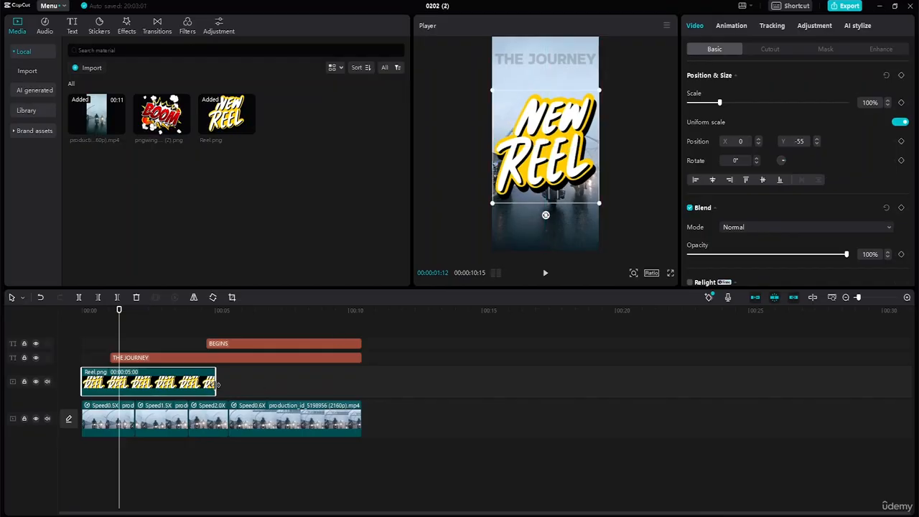
Trim the end of Reel.png to about 00:00:00:24 and play the opening from the start
{"action": "left_click_drag", "start_coordinate": [215, 382], "coordinate": [104, 379]}
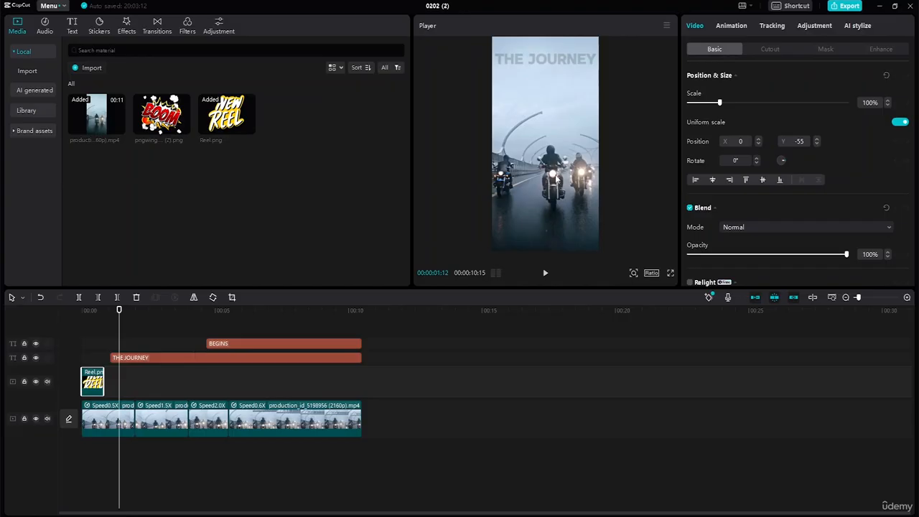
{"action": "left_click_drag", "start_coordinate": [119, 311], "coordinate": [68, 308]}
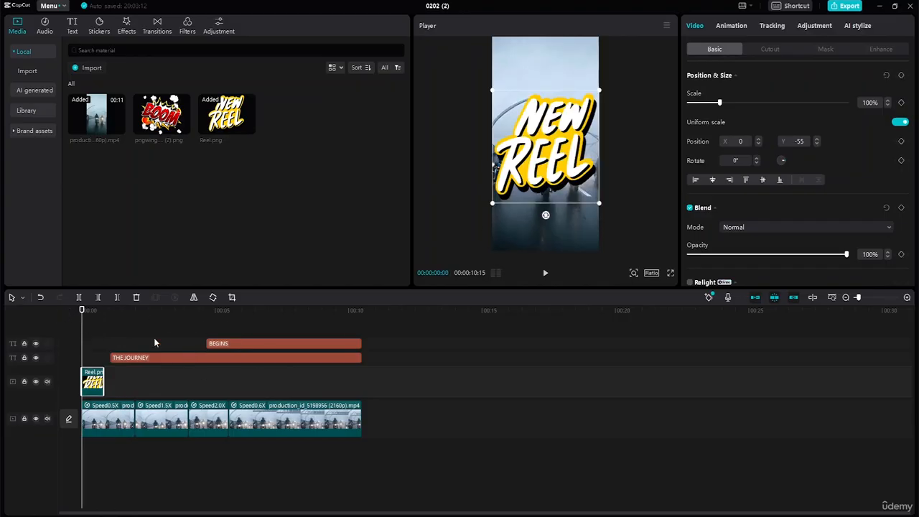
{"action": "left_click", "coordinate": [545, 273]}
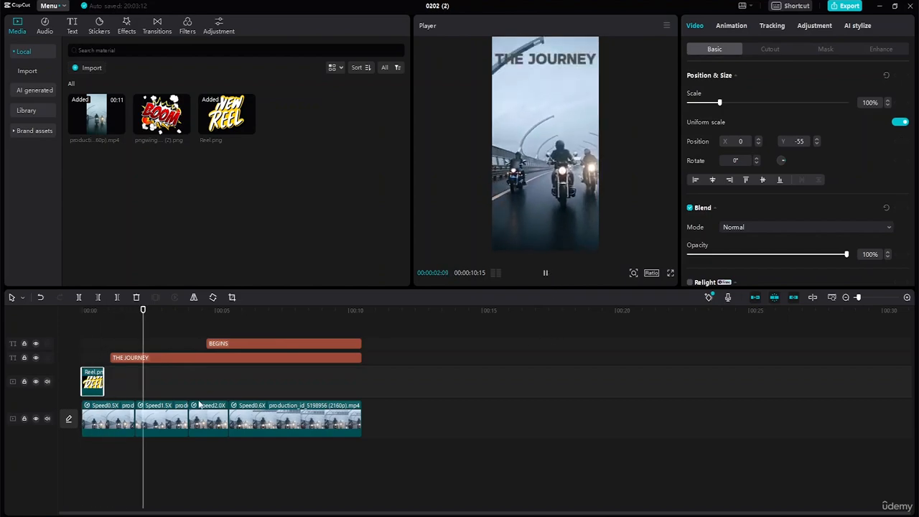
{"action": "left_click", "coordinate": [192, 452]}
Fade in Reel.png with opacity keyframes of 0% at 00:00:00:00 and 100% at 00:00:00:24
{"action": "left_click", "coordinate": [92, 381]}
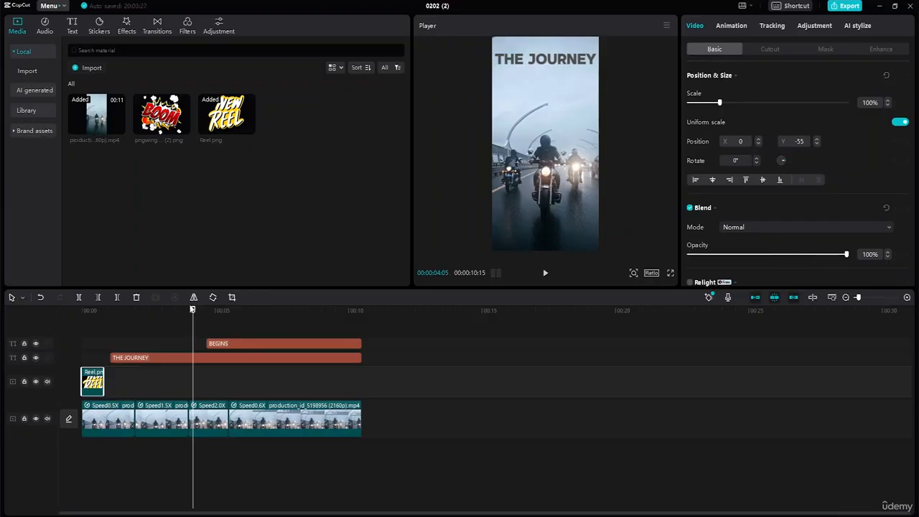
{"action": "left_click_drag", "start_coordinate": [194, 312], "coordinate": [81, 321]}
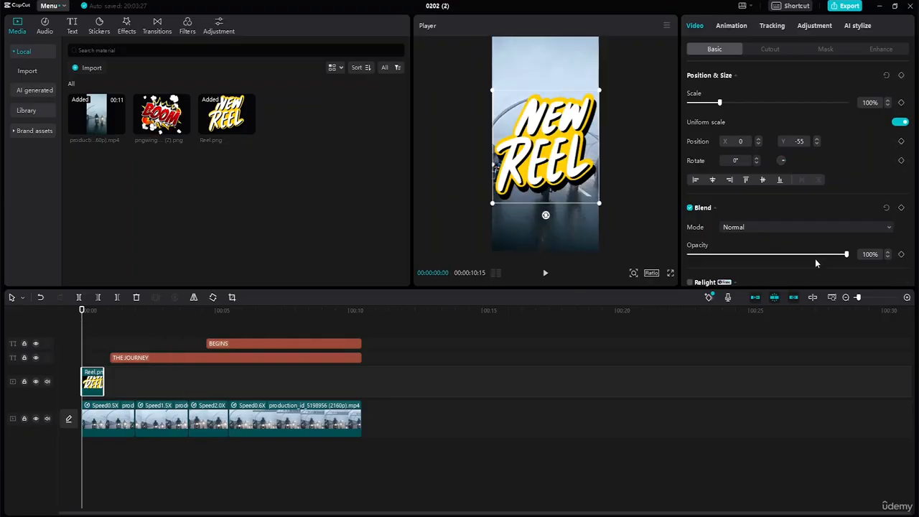
{"action": "left_click", "coordinate": [901, 254]}
{"action": "left_click_drag", "start_coordinate": [845, 255], "coordinate": [679, 252]}
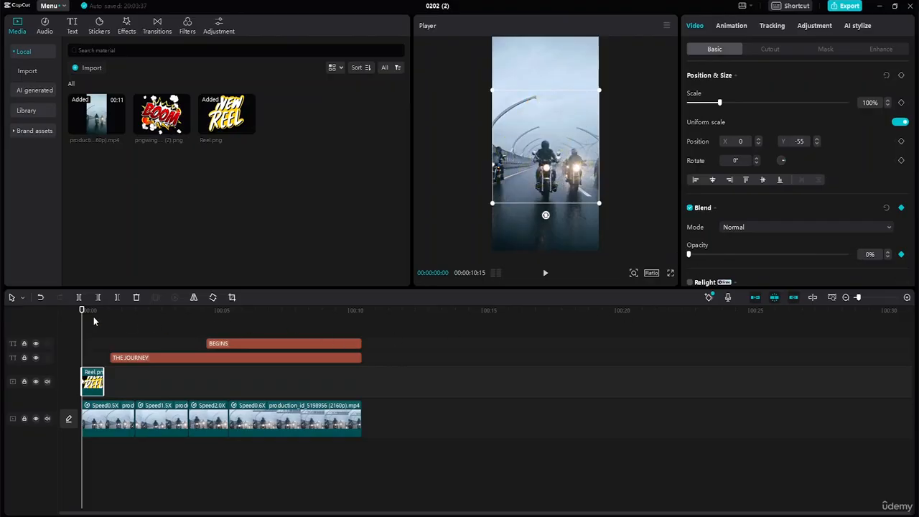
{"action": "left_click_drag", "start_coordinate": [84, 311], "coordinate": [103, 311]}
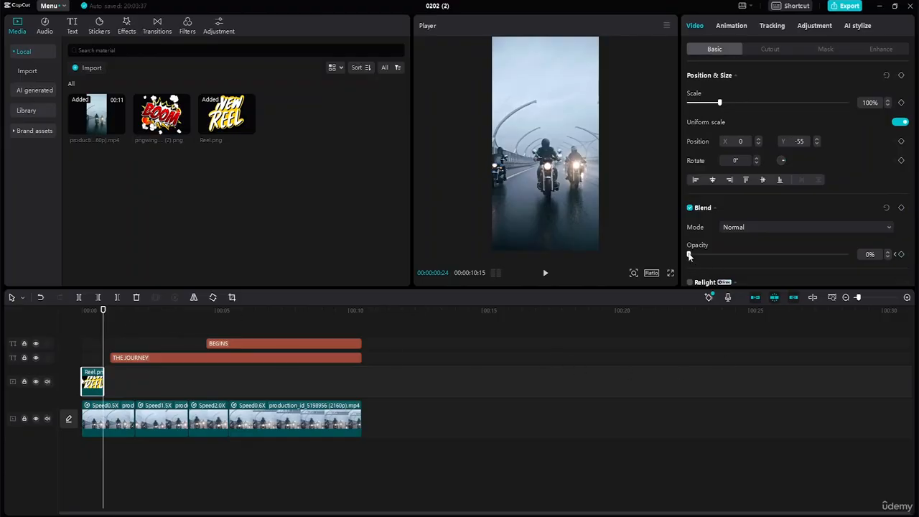
{"action": "left_click_drag", "start_coordinate": [693, 255], "coordinate": [817, 255]}
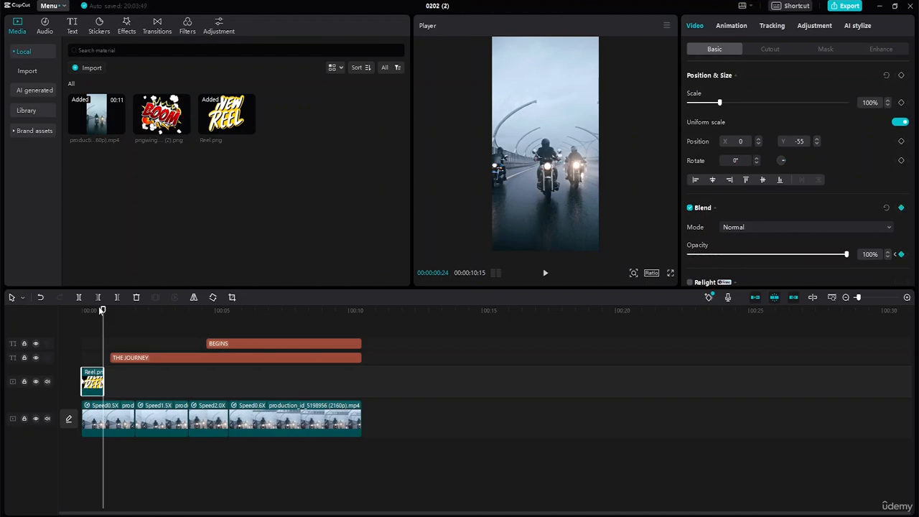
Play the opening from the start to review the Reel.png fade-in, and return the playhead to 00:00:00:12
{"action": "left_click_drag", "start_coordinate": [104, 310], "coordinate": [72, 313]}
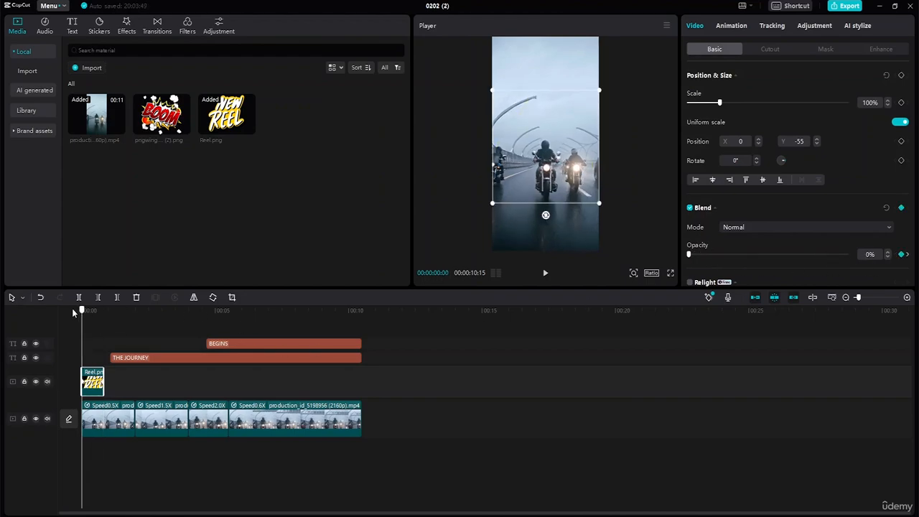
{"action": "left_click", "coordinate": [546, 273]}
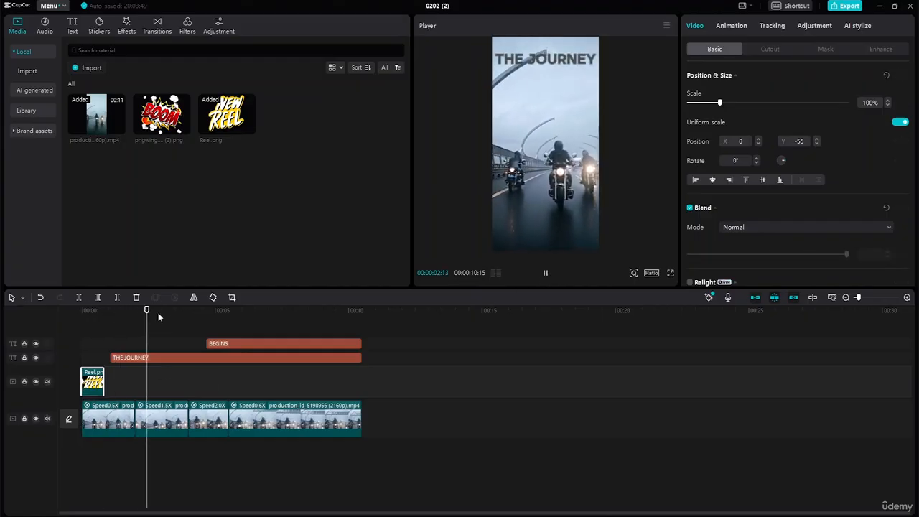
{"action": "left_click_drag", "start_coordinate": [158, 312], "coordinate": [92, 310]}
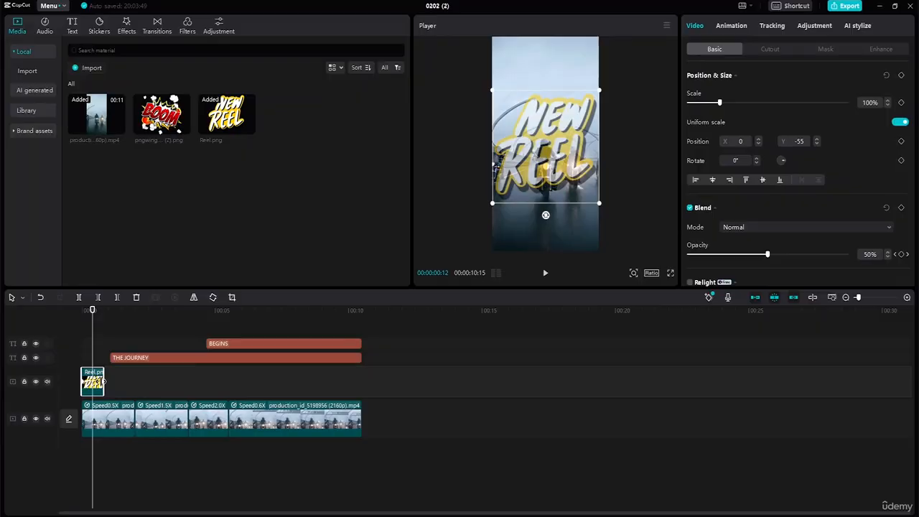
Extend Reel.png to the start of THE JOURNEY and fade it out with a 0% opacity keyframe at 00:00:01:02
{"action": "left_click_drag", "start_coordinate": [104, 382], "coordinate": [117, 382]}
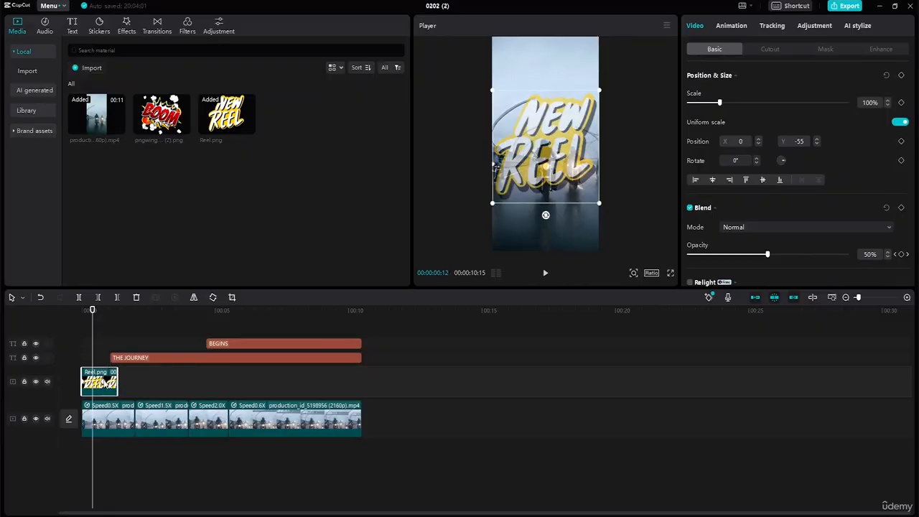
{"action": "left_click", "coordinate": [103, 383]}
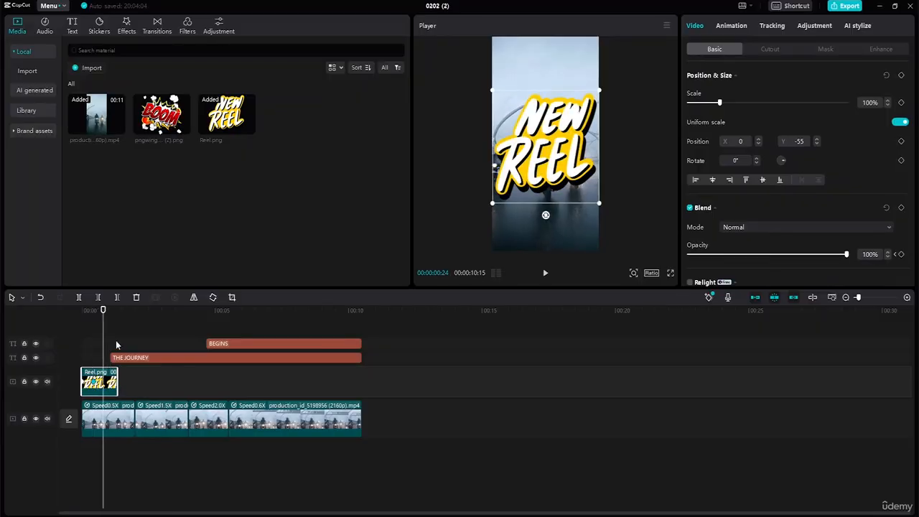
{"action": "left_click_drag", "start_coordinate": [118, 376], "coordinate": [110, 375]}
{"action": "left_click_drag", "start_coordinate": [104, 310], "coordinate": [110, 310]}
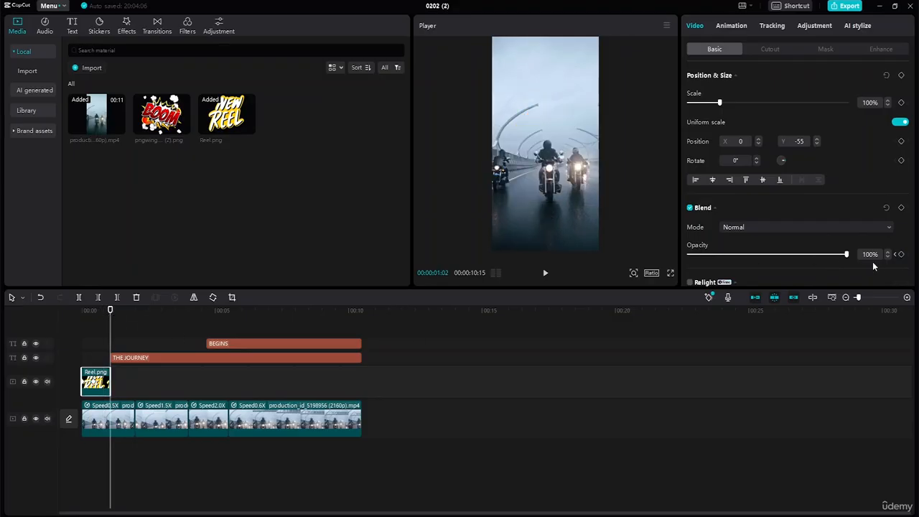
{"action": "left_click", "coordinate": [902, 254]}
{"action": "left_click_drag", "start_coordinate": [822, 260], "coordinate": [666, 255]}
Play the opening from the start to review the Reel.png fade-in and fade-out
{"action": "left_click_drag", "start_coordinate": [110, 312], "coordinate": [59, 304]}
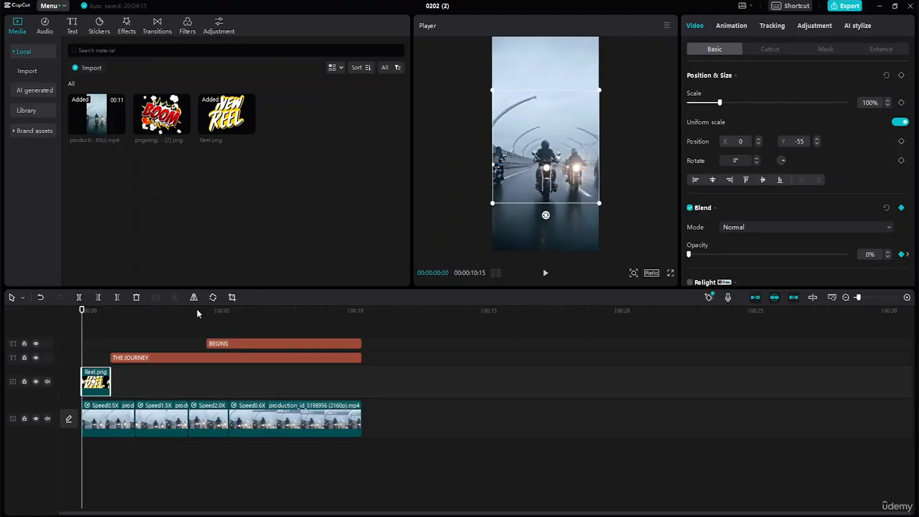
{"action": "left_click", "coordinate": [546, 273]}
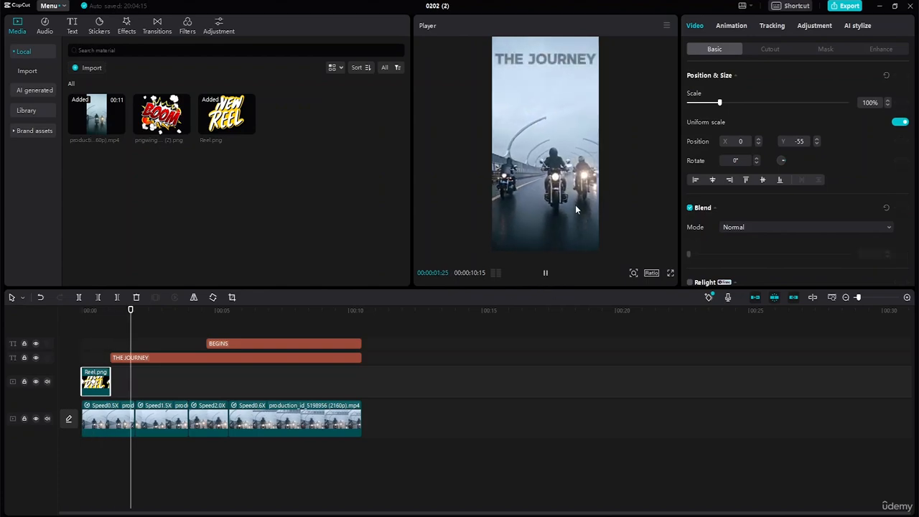
{"action": "left_click", "coordinate": [202, 385]}
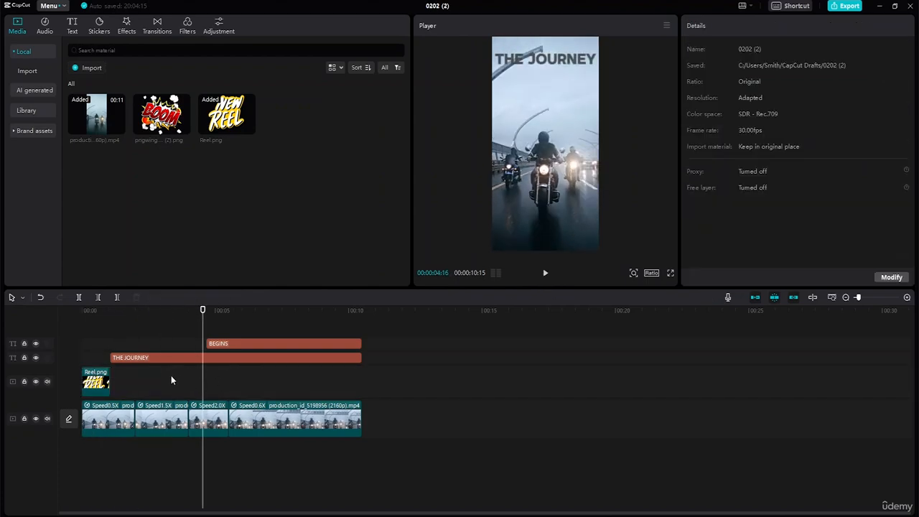
{"action": "left_click", "coordinate": [241, 359]}
{"action": "left_click", "coordinate": [266, 347]}
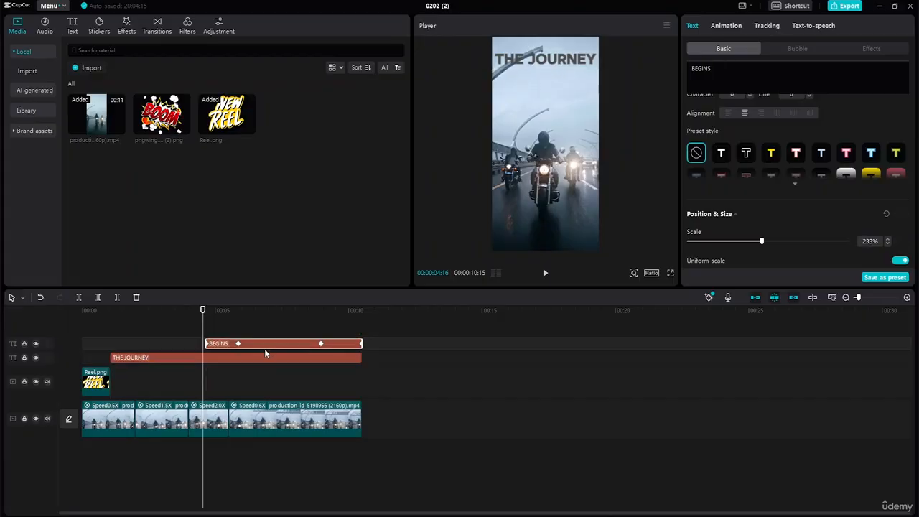
{"action": "left_click", "coordinate": [236, 427]}
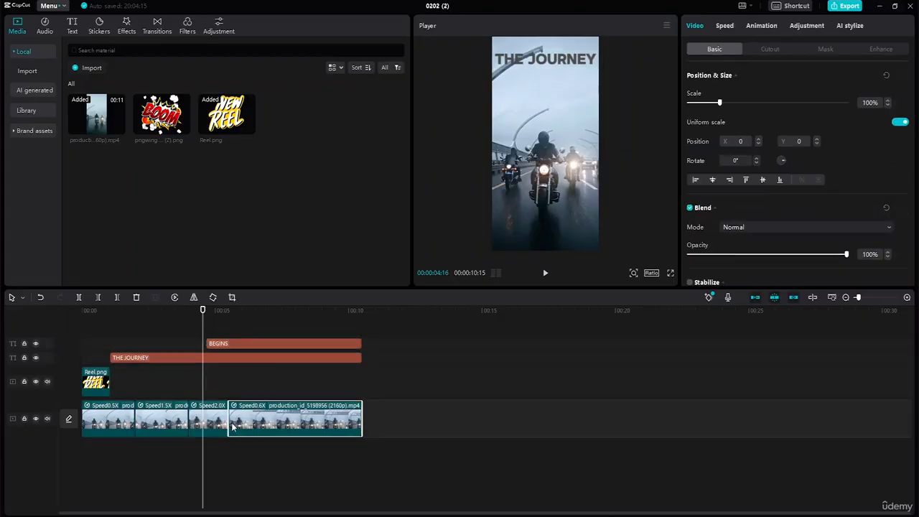
{"action": "left_click", "coordinate": [214, 429]}
{"action": "left_click", "coordinate": [152, 427]}
{"action": "left_click", "coordinate": [122, 427]}
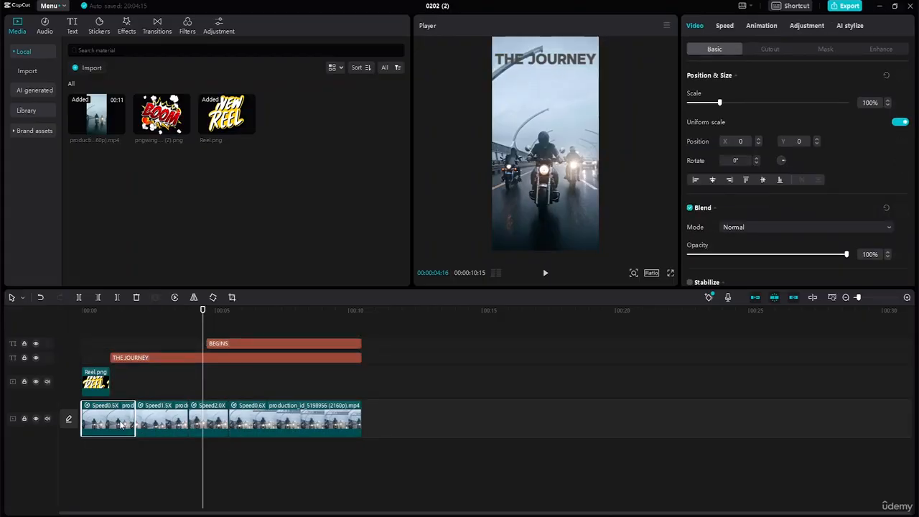
{"action": "left_click", "coordinate": [181, 419]}
{"action": "left_click", "coordinate": [224, 428]}
{"action": "left_click", "coordinate": [280, 418]}
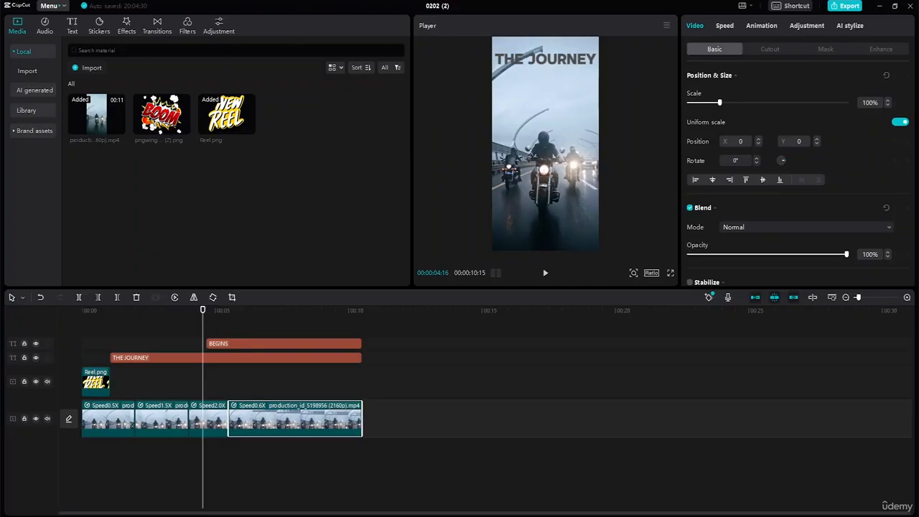
Add a custom adjustment layer above the titles and stretch it over the full length of the reel
{"action": "left_click", "coordinate": [218, 31]}
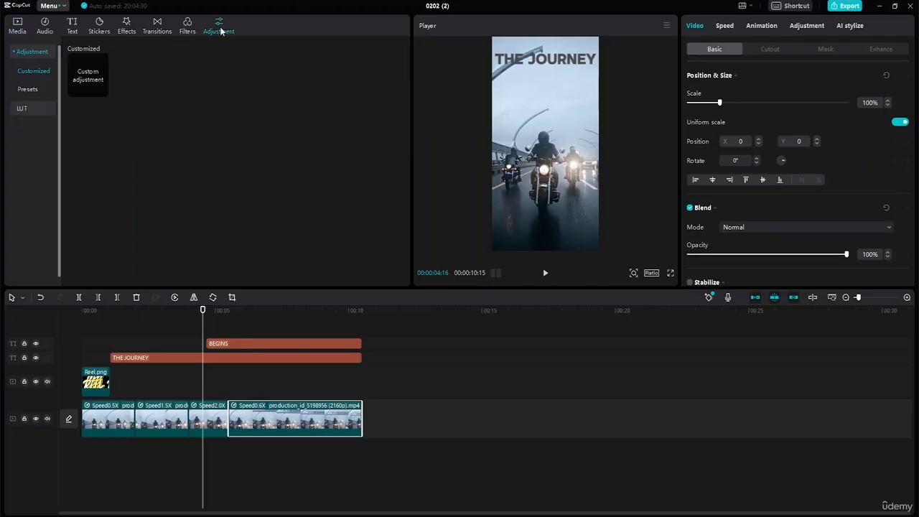
{"action": "left_click", "coordinate": [101, 89]}
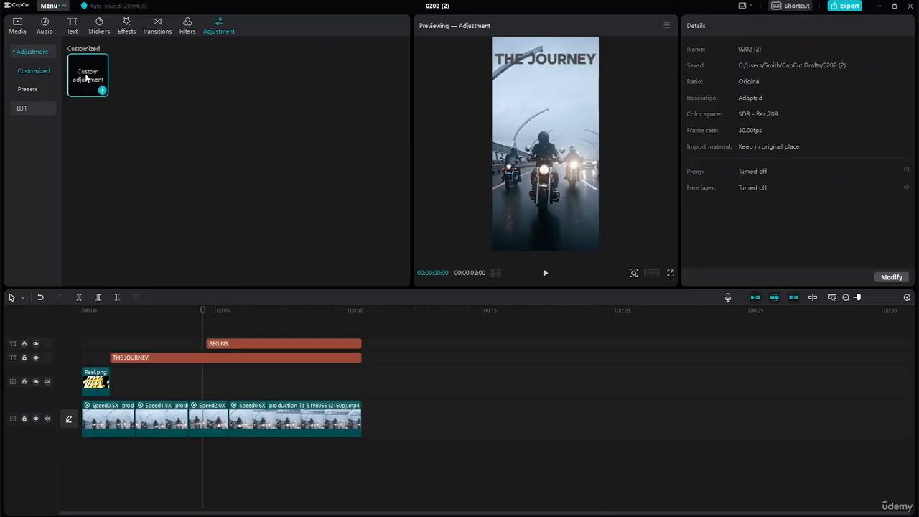
{"action": "left_click", "coordinate": [102, 91]}
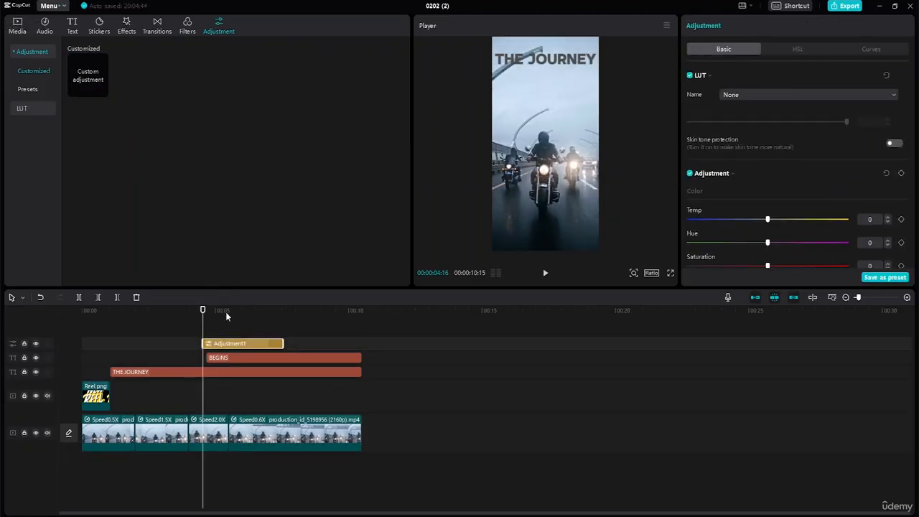
{"action": "left_click_drag", "start_coordinate": [198, 345], "coordinate": [81, 342]}
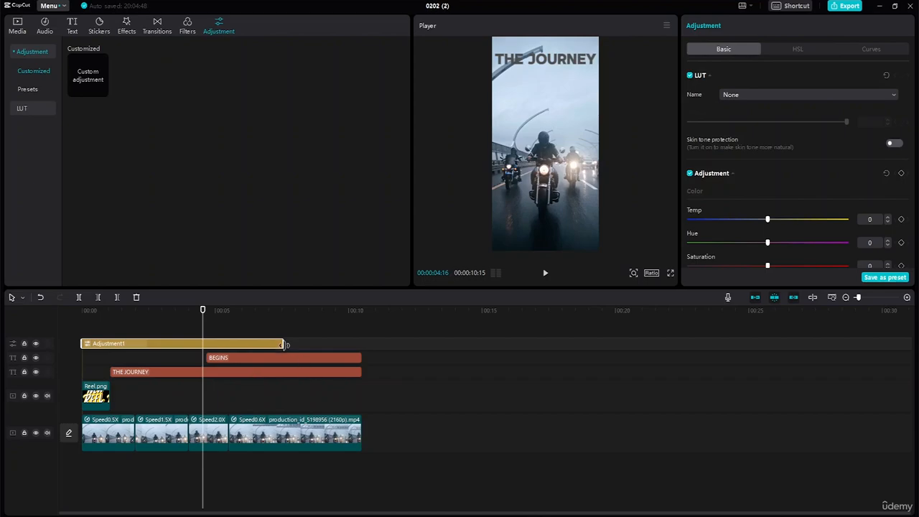
{"action": "left_click_drag", "start_coordinate": [285, 344], "coordinate": [363, 345]}
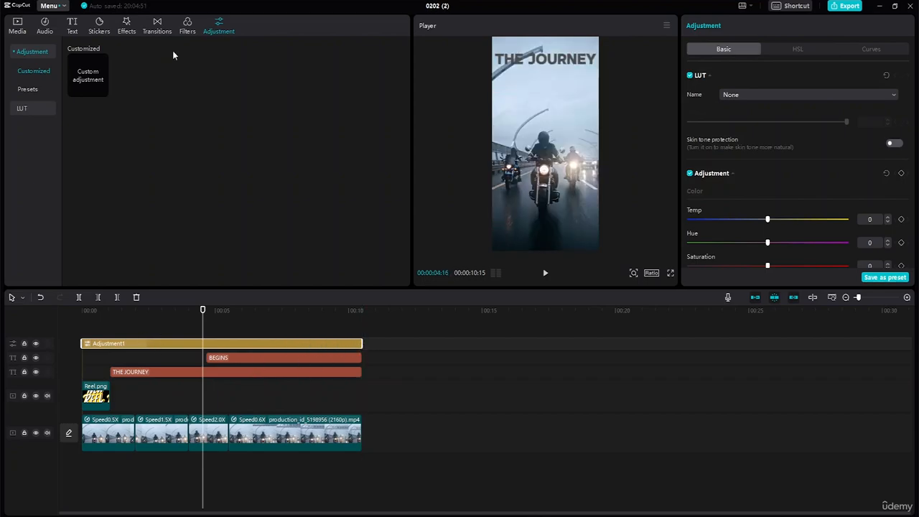
Preview the first two trending video effects, including Optical Zoom, on the reel
{"action": "left_click", "coordinate": [125, 29]}
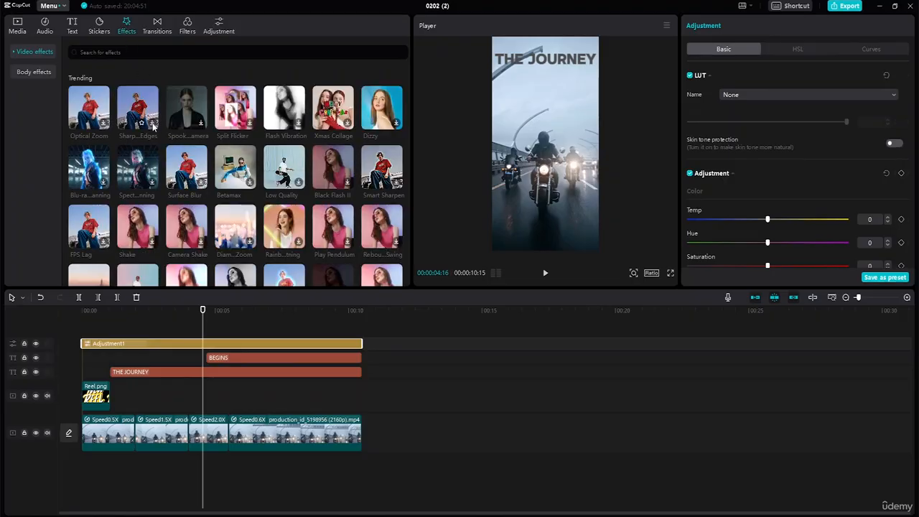
{"action": "left_click", "coordinate": [153, 126]}
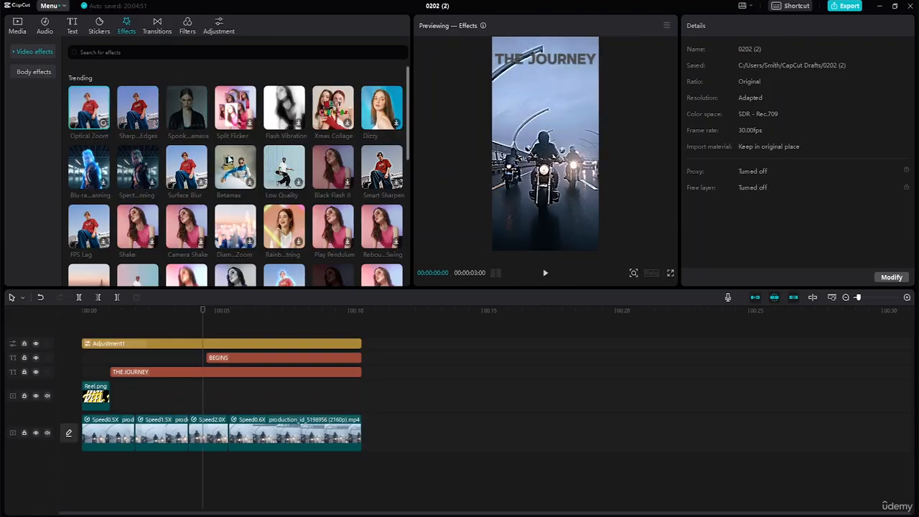
{"action": "left_click", "coordinate": [89, 107]}
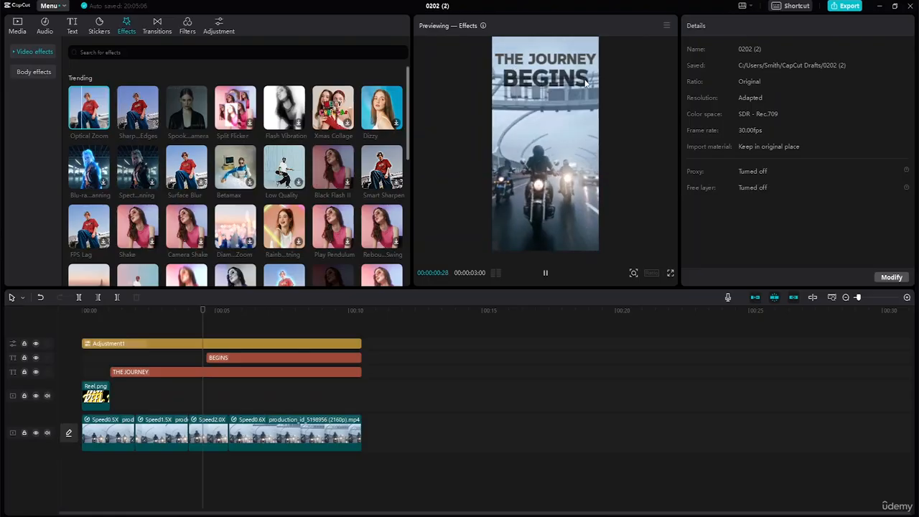
Set the adjustment layer's Temp to -25, Hue to 14, Saturation to -17 and Brightness to -11
{"action": "left_click", "coordinate": [196, 343]}
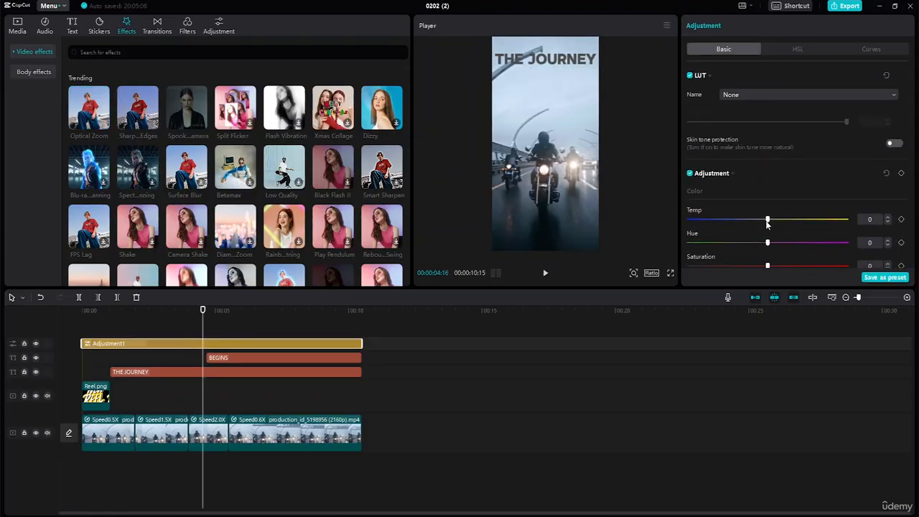
{"action": "left_click_drag", "start_coordinate": [767, 220], "coordinate": [743, 220]}
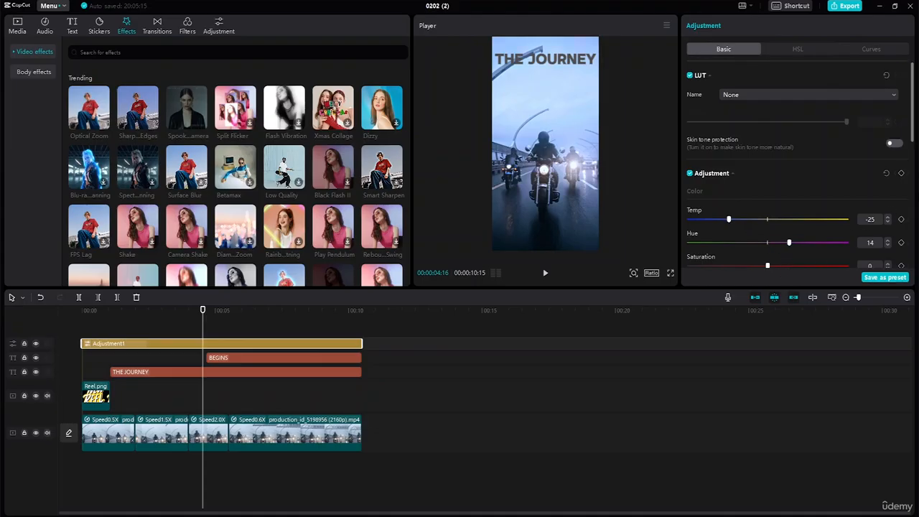
{"action": "left_click_drag", "start_coordinate": [915, 144], "coordinate": [914, 182]}
{"action": "left_click_drag", "start_coordinate": [777, 162], "coordinate": [749, 165]}
{"action": "left_click_drag", "start_coordinate": [772, 207], "coordinate": [749, 206]}
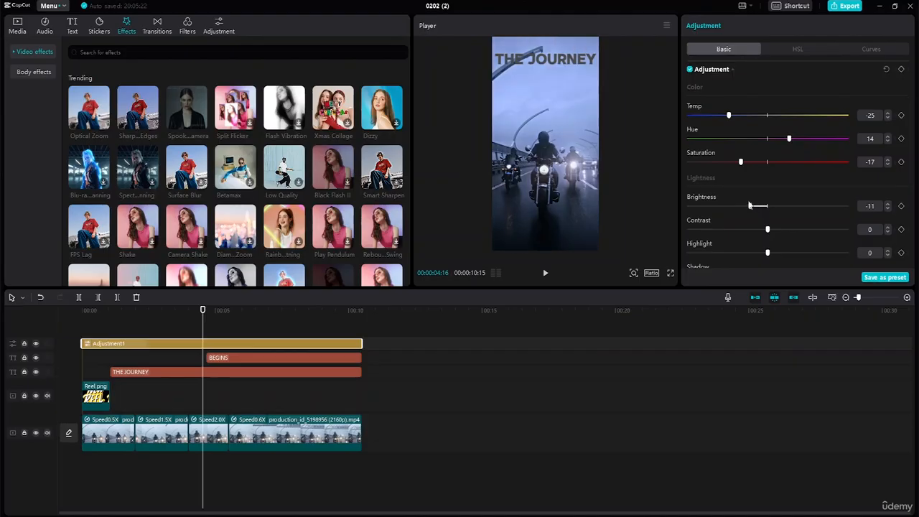
Set the adjustment layer's Contrast to 9, Highlight to -16, Shadow to 14, Whites to -14 and Blacks to -5
{"action": "scroll", "coordinate": [779, 208], "scroll_direction": "down", "scroll_amount": 3}
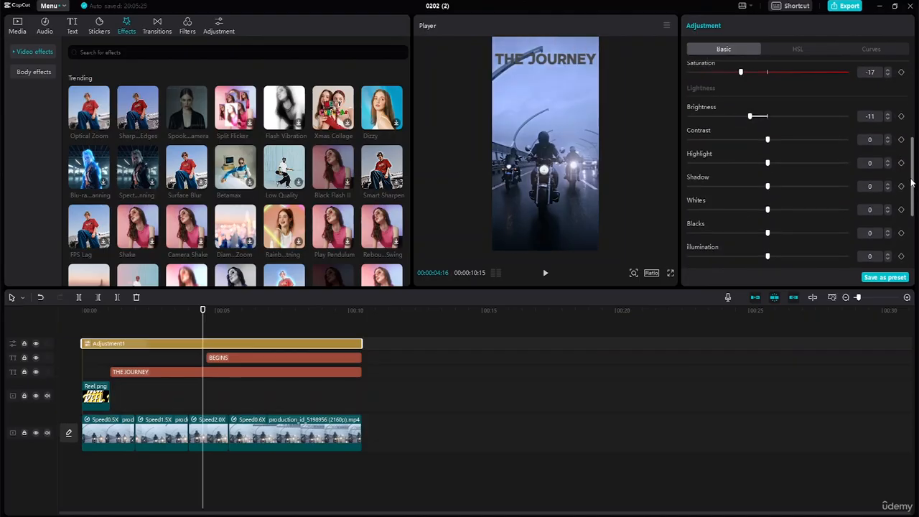
{"action": "left_click_drag", "start_coordinate": [768, 139], "coordinate": [742, 164]}
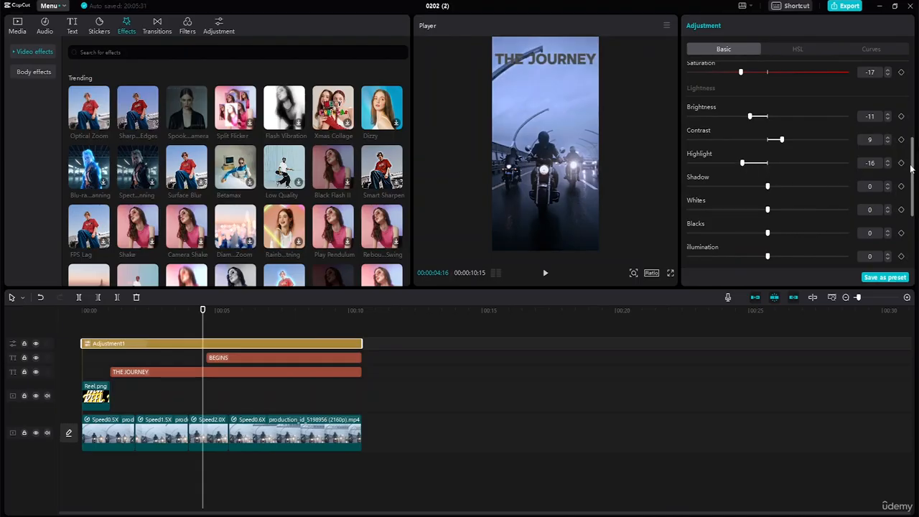
{"action": "scroll", "coordinate": [833, 144], "scroll_direction": "down", "scroll_amount": 2}
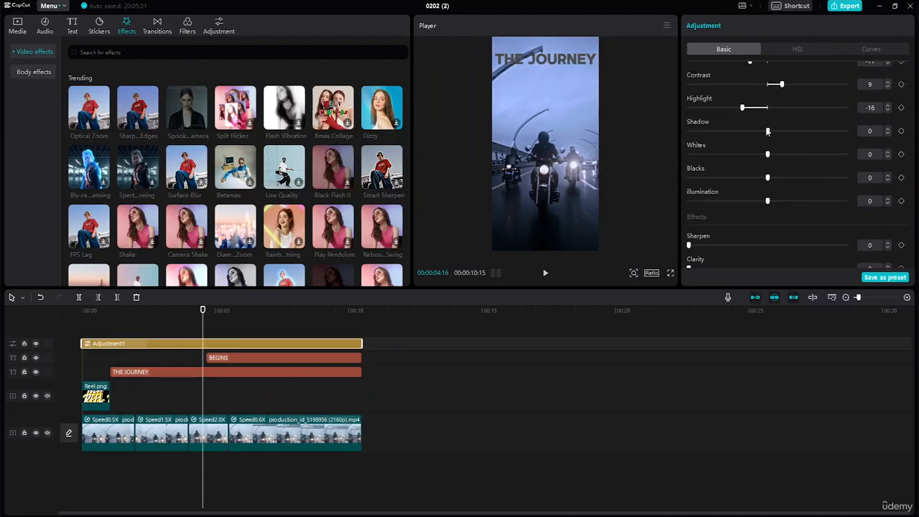
{"action": "left_click_drag", "start_coordinate": [794, 139], "coordinate": [744, 157]}
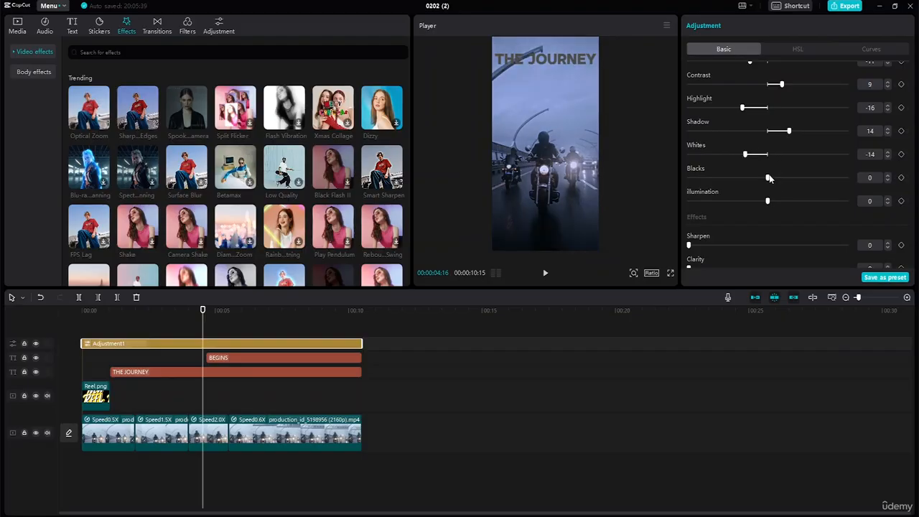
{"action": "left_click_drag", "start_coordinate": [769, 179], "coordinate": [767, 201]}
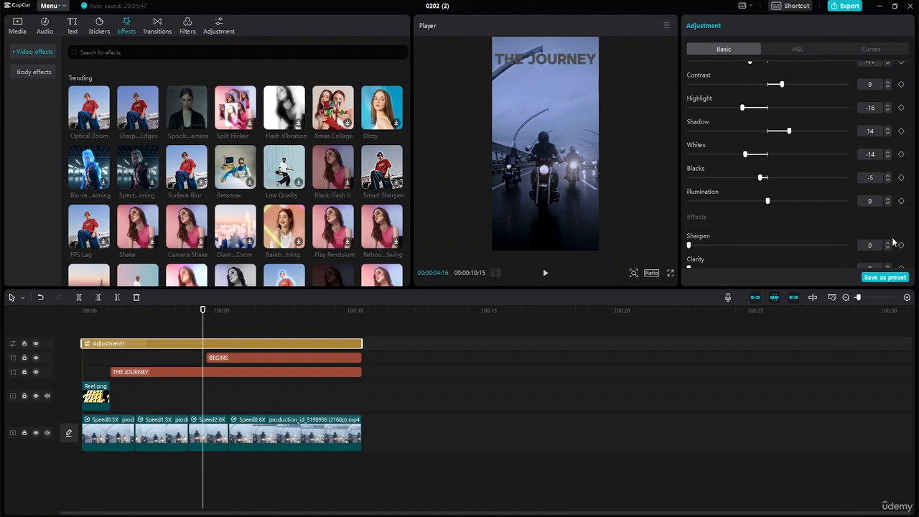
Set the adjustment layer's Sharpen to 10, Clarity to 20 and Vignette to 9
{"action": "scroll", "coordinate": [892, 242], "scroll_direction": "down", "scroll_amount": 5}
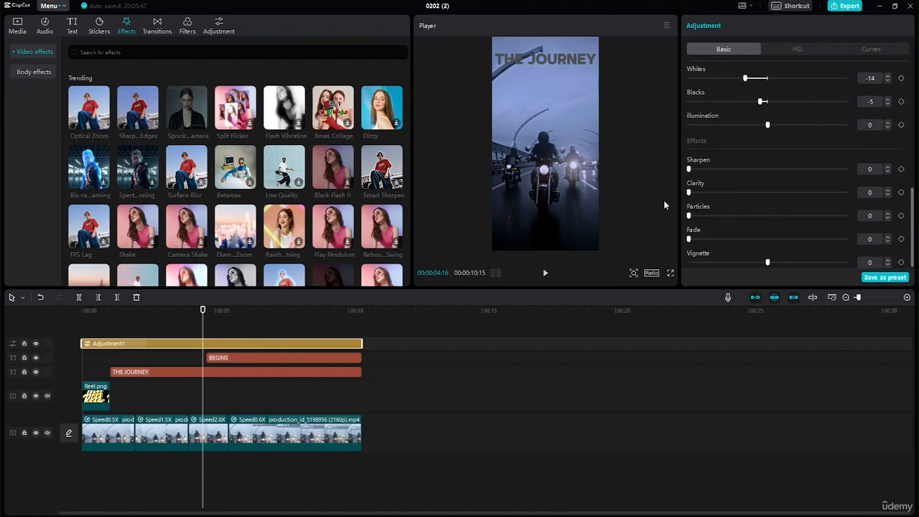
{"action": "left_click_drag", "start_coordinate": [689, 194], "coordinate": [719, 204]}
{"action": "left_click_drag", "start_coordinate": [723, 174], "coordinate": [708, 173]}
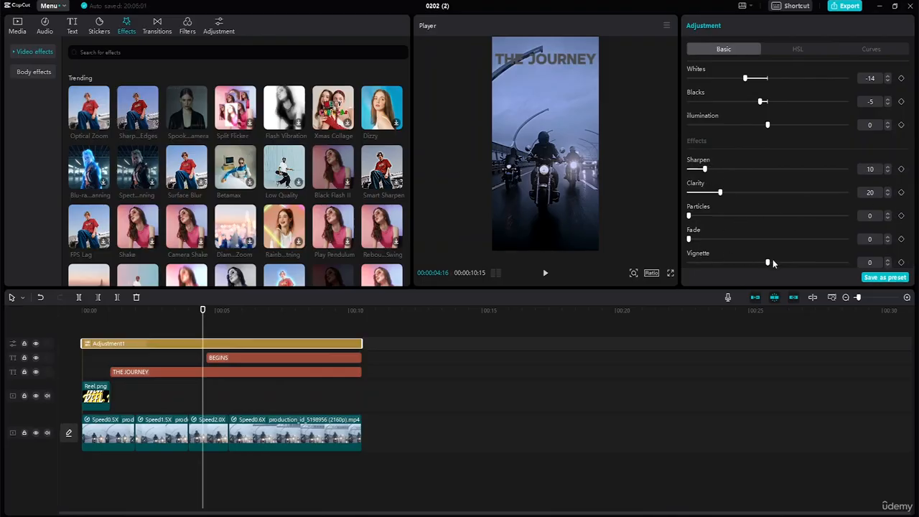
{"action": "left_click_drag", "start_coordinate": [768, 263], "coordinate": [782, 336]}
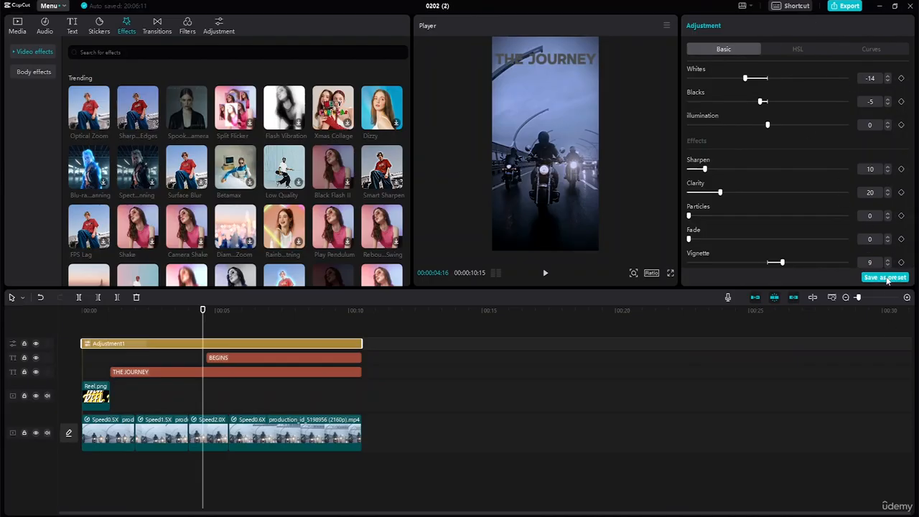
Adjust the red hue and saturation in HSL, and bend the Brightness (Luma) curve upward at its upper midtones
{"action": "left_click", "coordinate": [803, 49]}
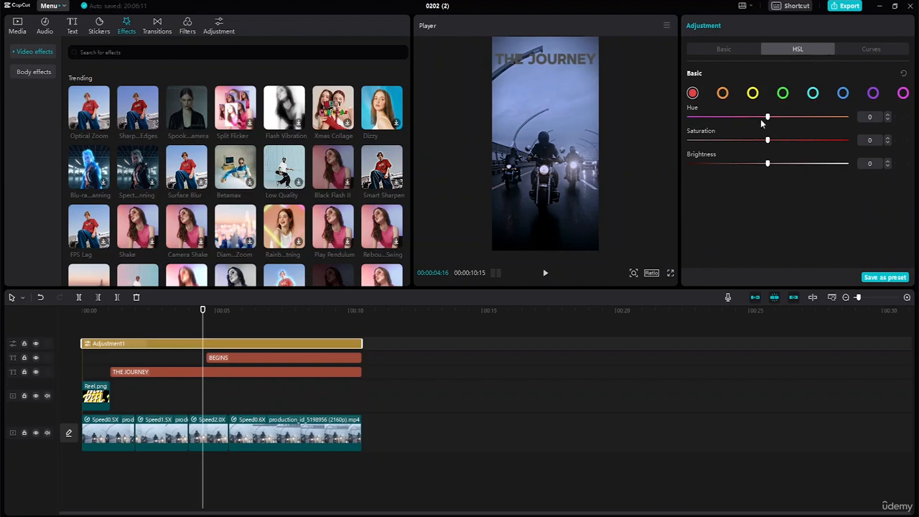
{"action": "left_click_drag", "start_coordinate": [767, 119], "coordinate": [782, 140]}
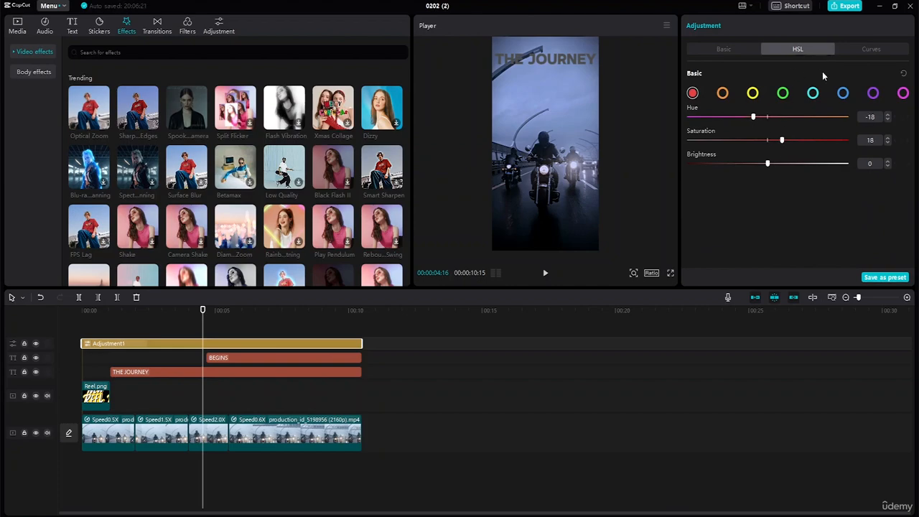
{"action": "left_click", "coordinate": [871, 49]}
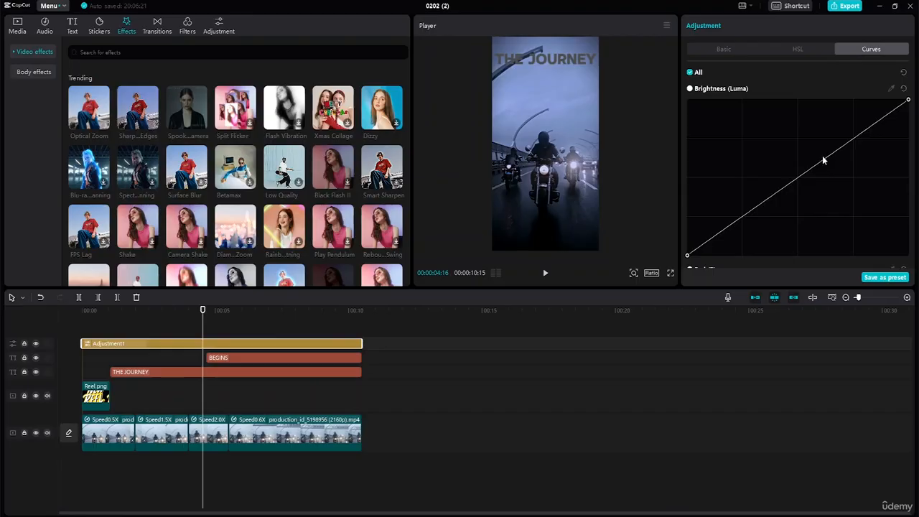
{"action": "left_click_drag", "start_coordinate": [827, 157], "coordinate": [813, 145]}
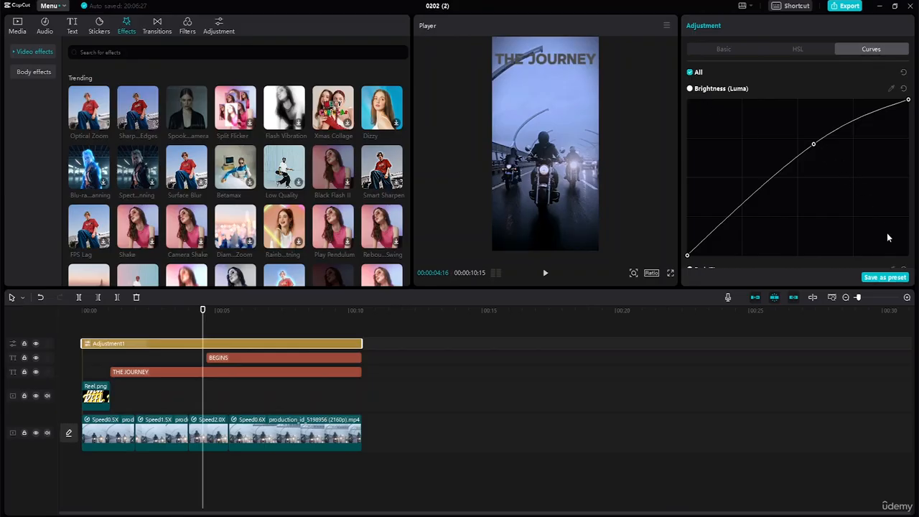
Try to save the adjustment settings as a preset, and return to the basic adjustment settings
{"action": "left_click", "coordinate": [882, 277]}
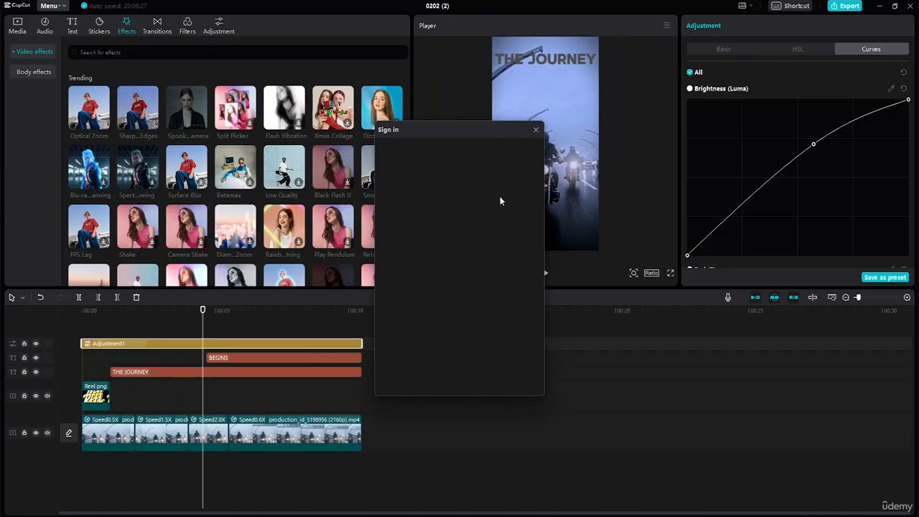
{"action": "left_click", "coordinate": [535, 129]}
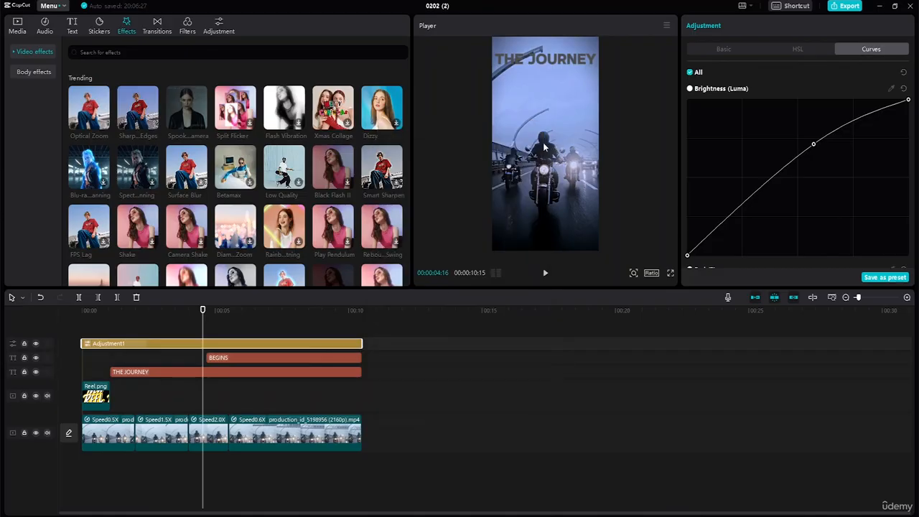
{"action": "left_click", "coordinate": [721, 50]}
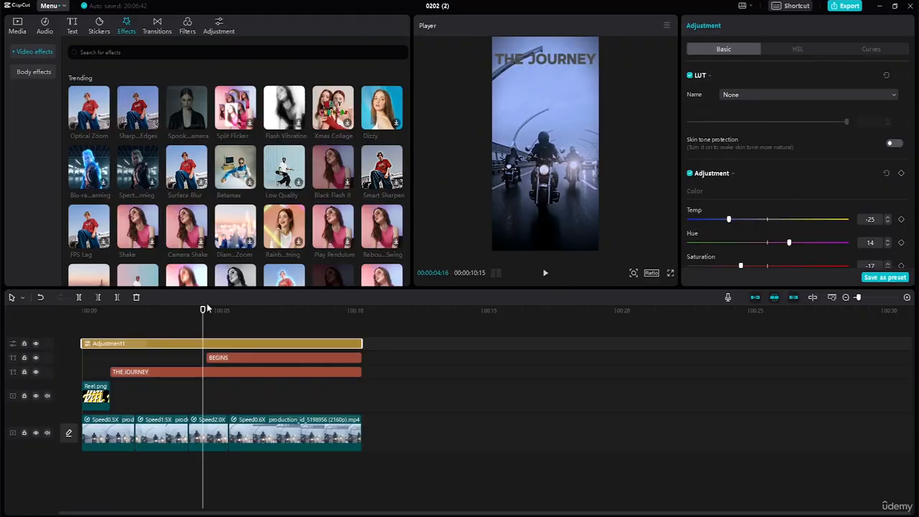
Play the whole reel from the start to review the color adjustment
{"action": "left_click_drag", "start_coordinate": [202, 310], "coordinate": [124, 310]}
{"action": "key", "text": "Home"}
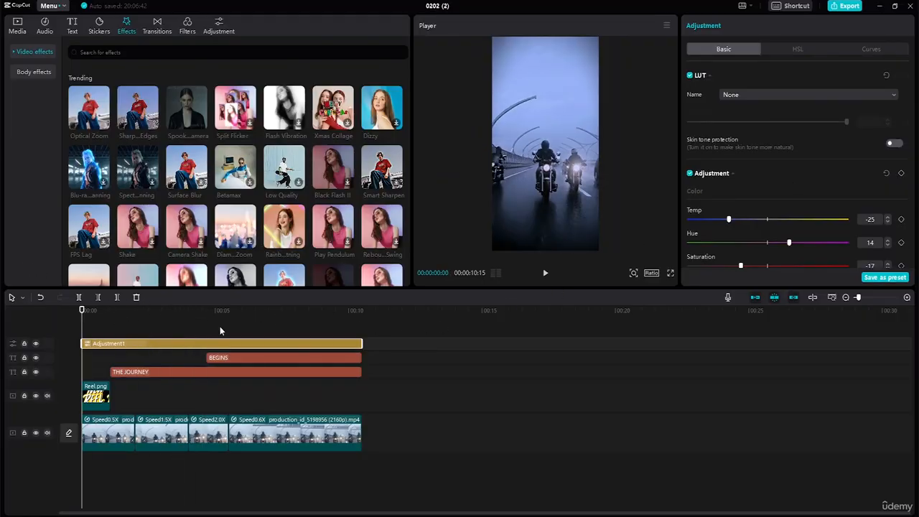
{"action": "left_click", "coordinate": [545, 273]}
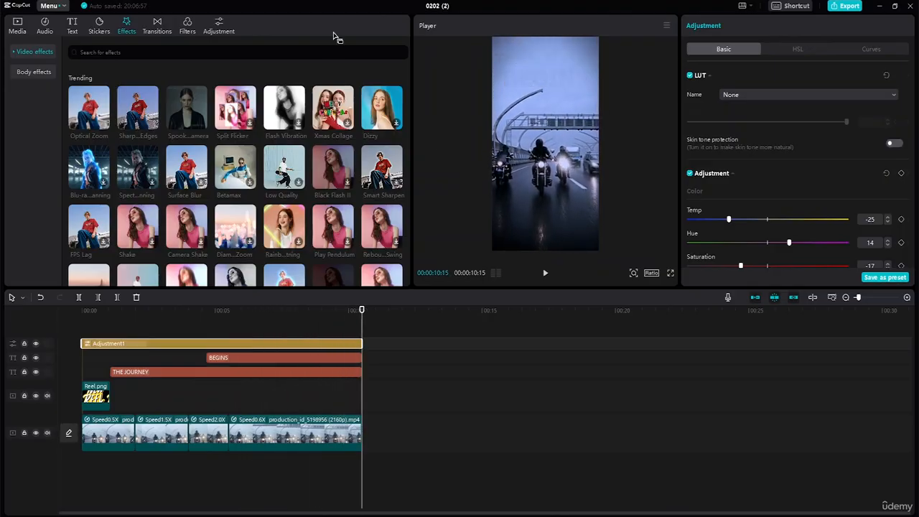
Search the music library for "Biking"
{"action": "left_click", "coordinate": [44, 29]}
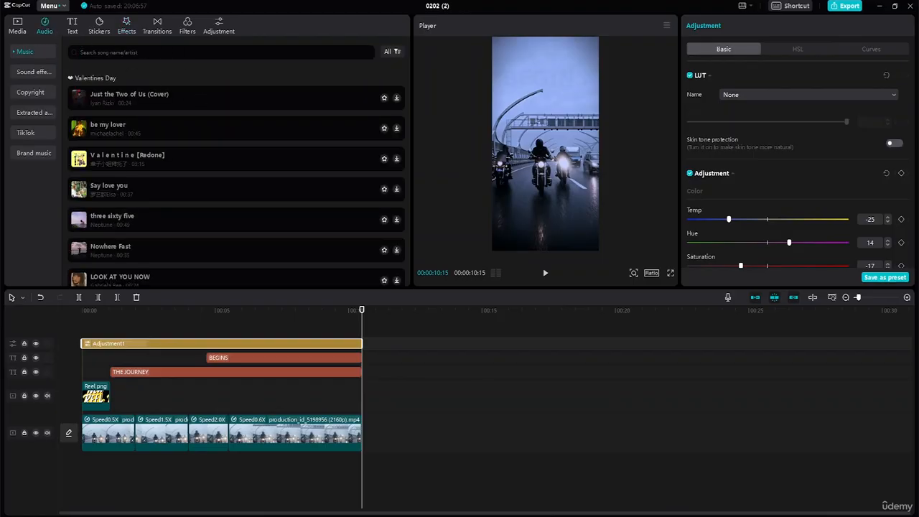
{"action": "type", "text": "Biking"}
{"action": "key", "text": "Return"}
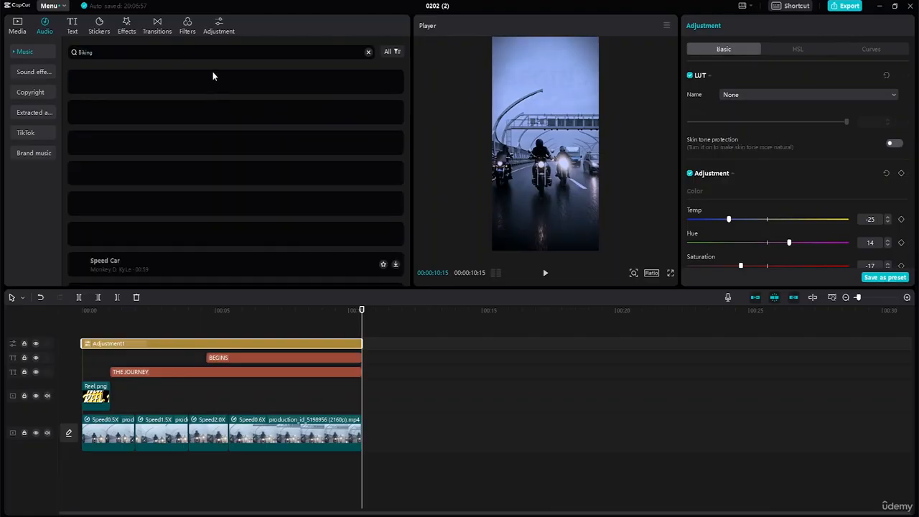
Preview Biking Through Portlandia, Speed Car, Bike Race and Cycling in the Village from the music results
{"action": "left_click", "coordinate": [81, 86]}
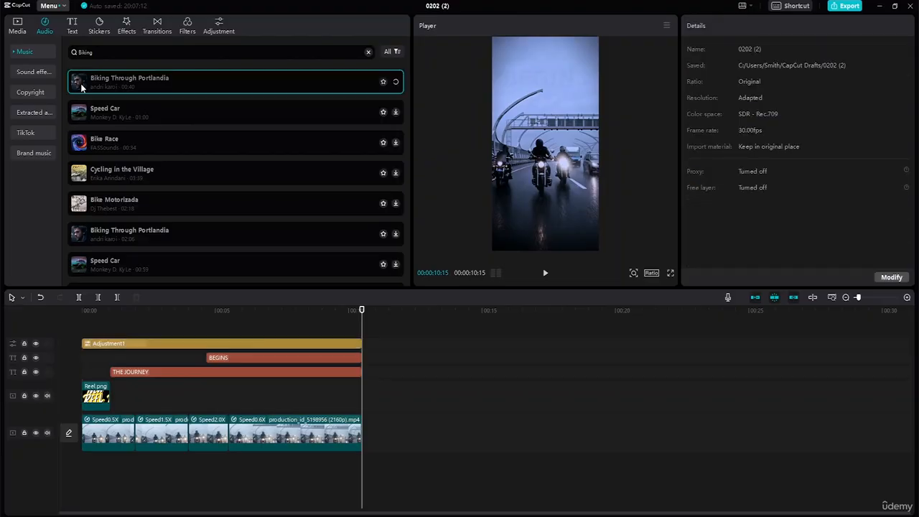
{"action": "left_click", "coordinate": [79, 108]}
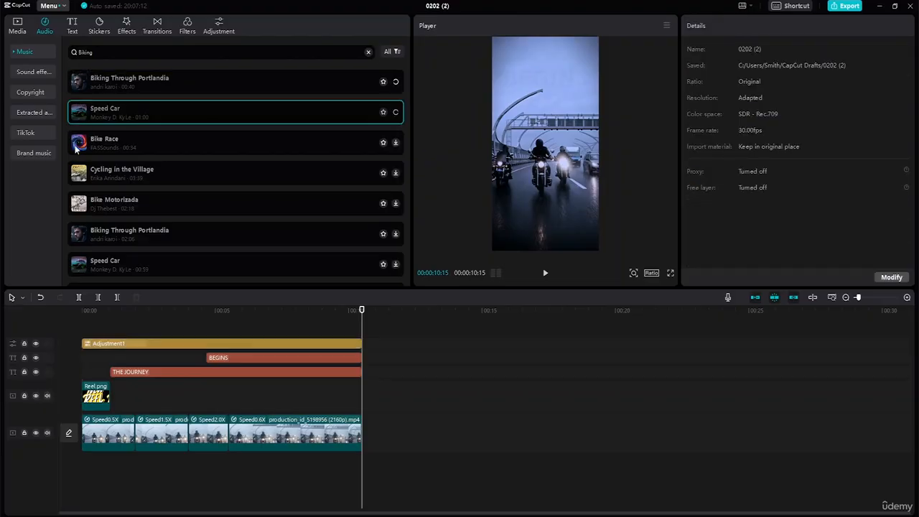
{"action": "left_click", "coordinate": [77, 145]}
{"action": "left_click", "coordinate": [78, 174]}
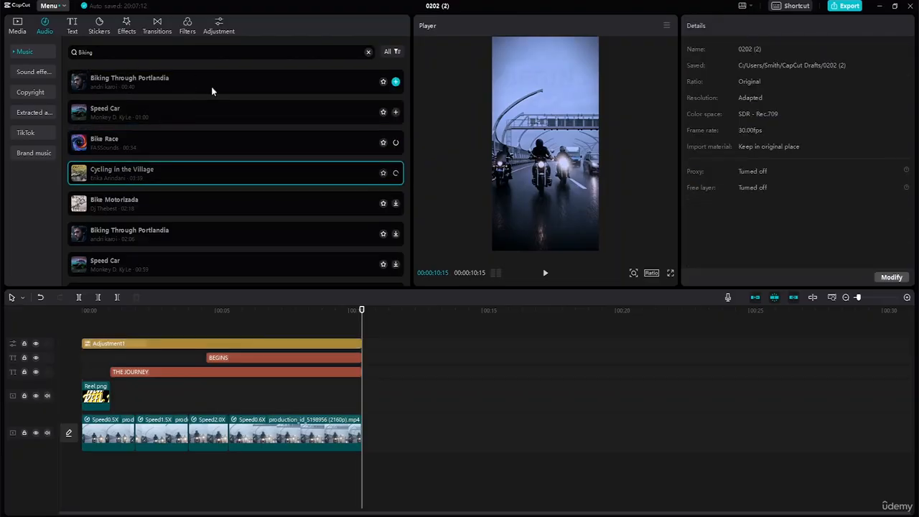
{"action": "left_click", "coordinate": [83, 84]}
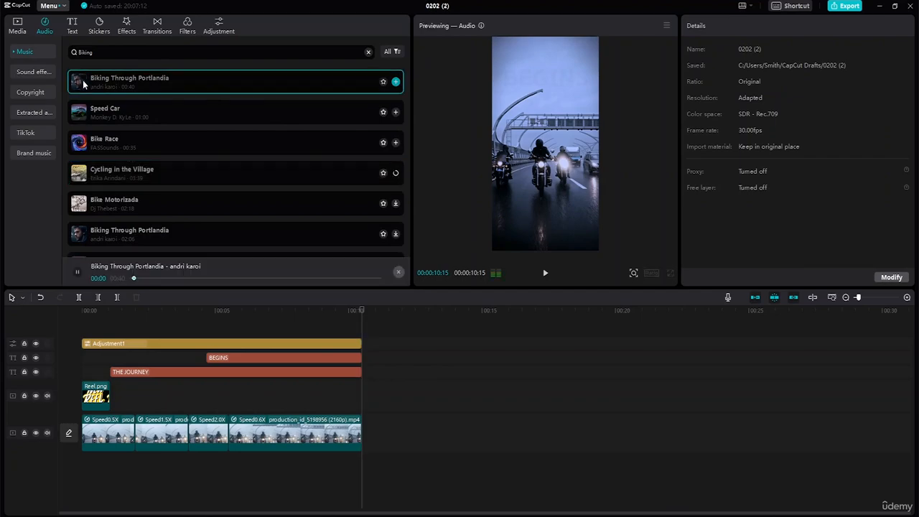
{"action": "left_click", "coordinate": [77, 117]}
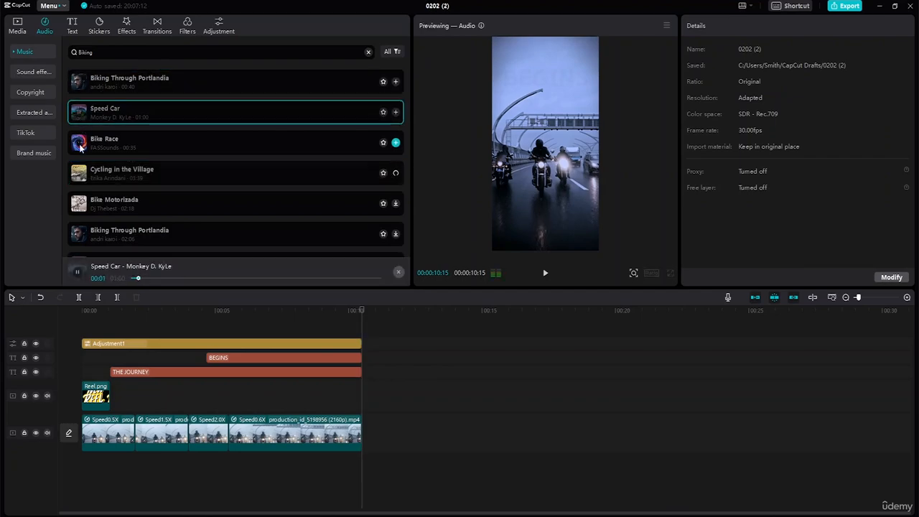
{"action": "left_click", "coordinate": [80, 146]}
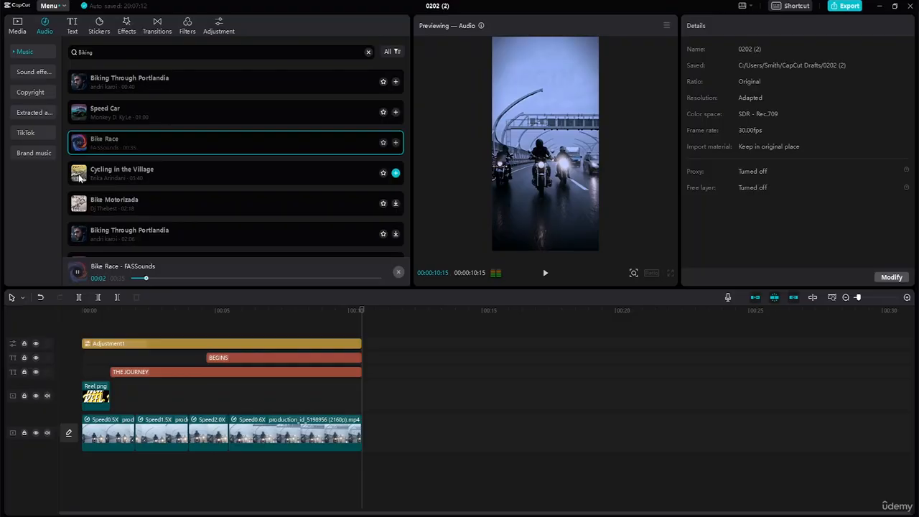
{"action": "left_click", "coordinate": [80, 178]}
{"action": "left_click", "coordinate": [82, 85]}
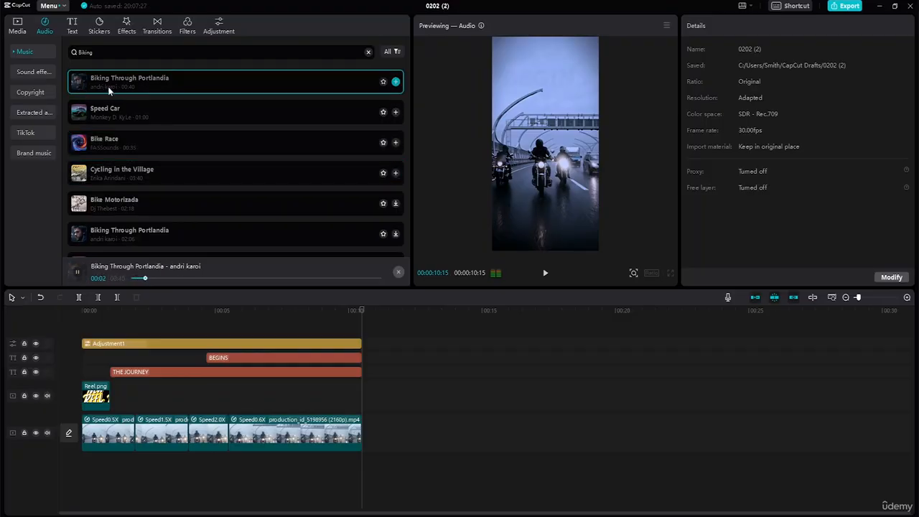
Add Biking Through Portlandia below the video track, starting at 0 s and trimmed to end with the video
{"action": "left_click_drag", "start_coordinate": [110, 90], "coordinate": [207, 465]}
{"action": "left_click", "coordinate": [100, 465]}
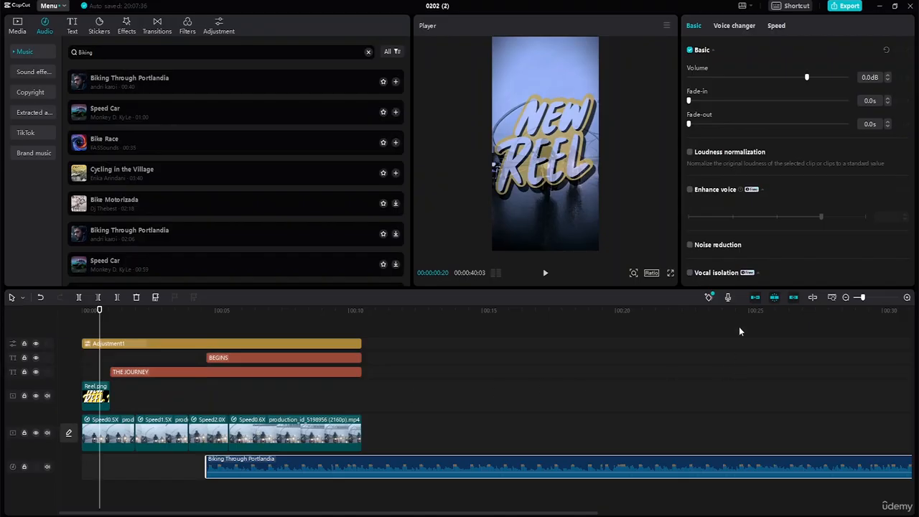
{"action": "left_click", "coordinate": [831, 299]}
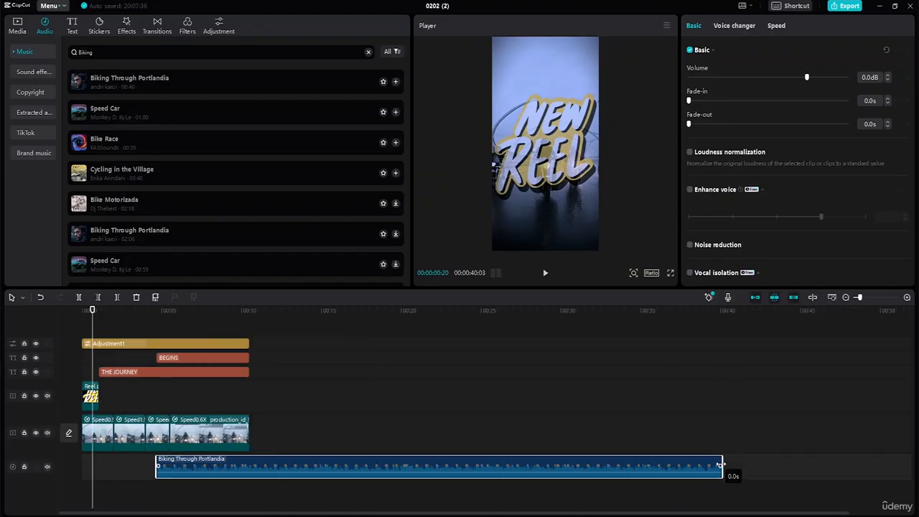
{"action": "left_click_drag", "start_coordinate": [721, 463], "coordinate": [252, 446]}
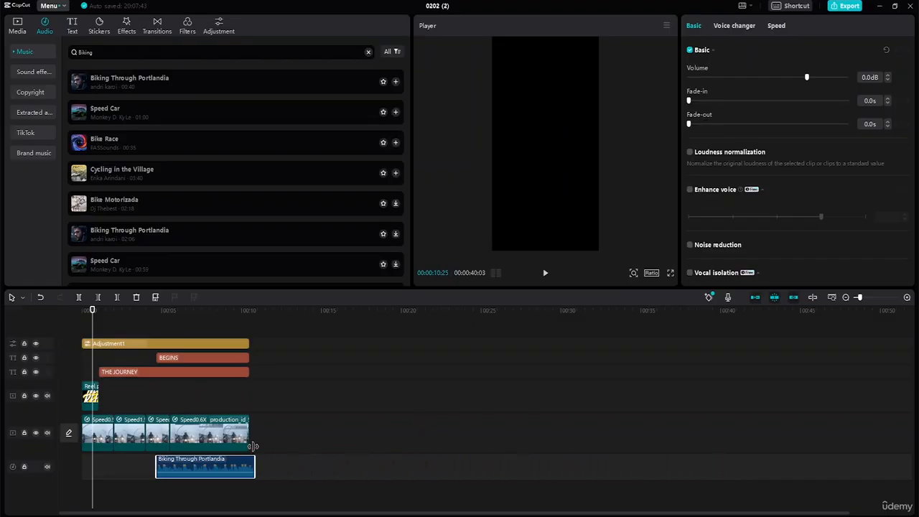
{"action": "left_click_drag", "start_coordinate": [176, 462], "coordinate": [100, 468]}
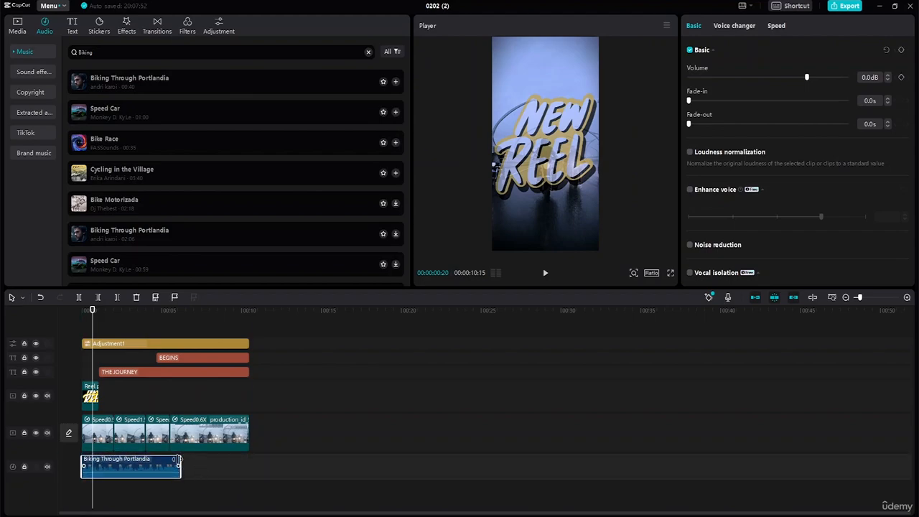
{"action": "left_click_drag", "start_coordinate": [179, 463], "coordinate": [246, 468]}
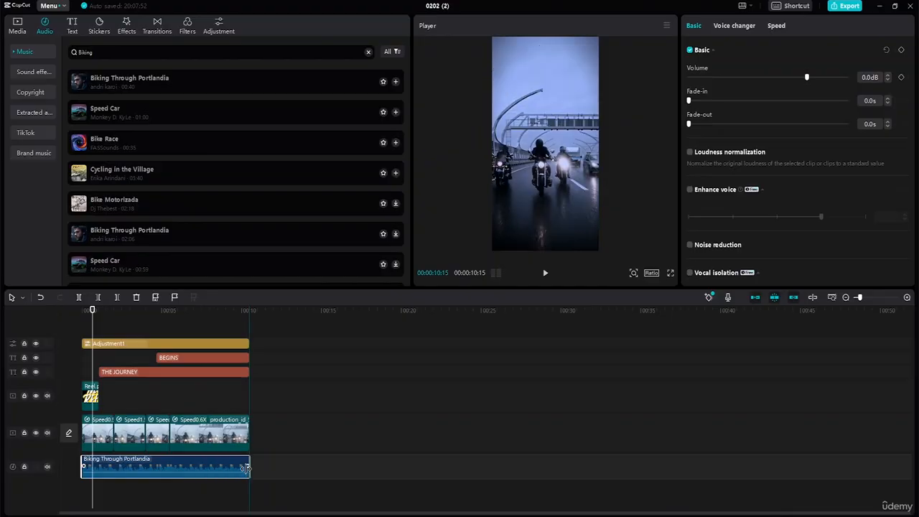
{"action": "left_click", "coordinate": [268, 394]}
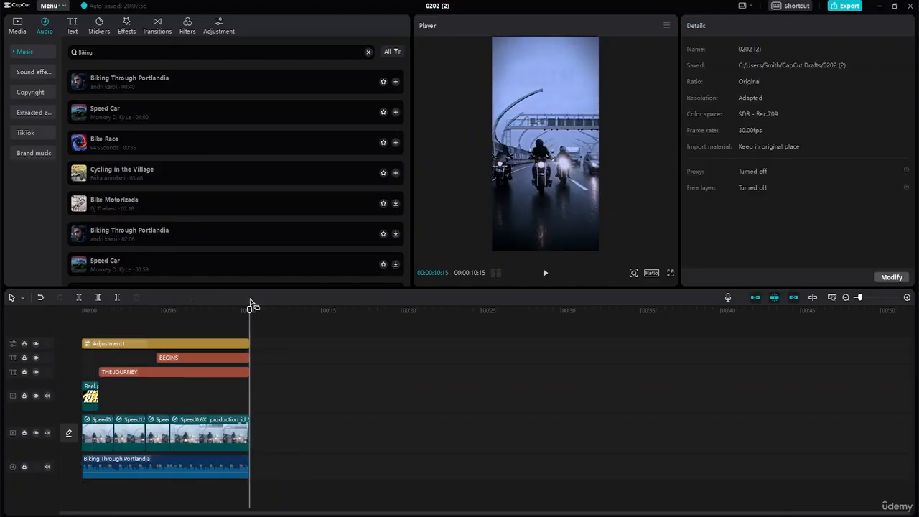
Set both the fade-in and the fade-out of the music clip to 1.0 s
{"action": "left_click", "coordinate": [187, 468]}
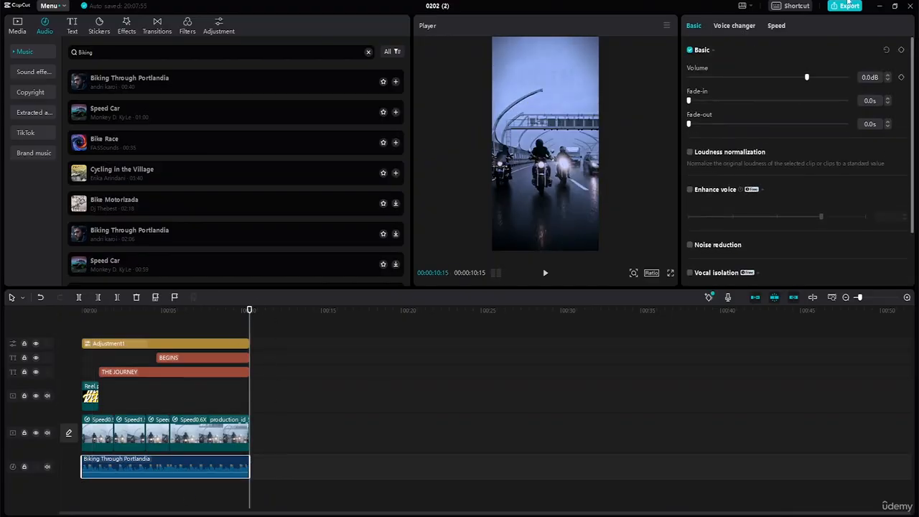
{"action": "left_click", "coordinate": [888, 100]}
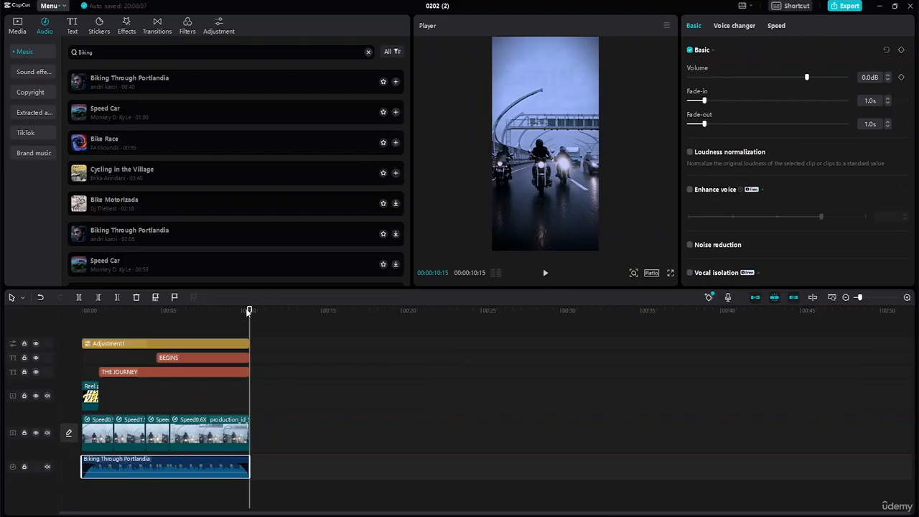
Play the whole reel full screen from the start to review the music, and return the playhead to the beginning
{"action": "left_click_drag", "start_coordinate": [249, 309], "coordinate": [1, 260]}
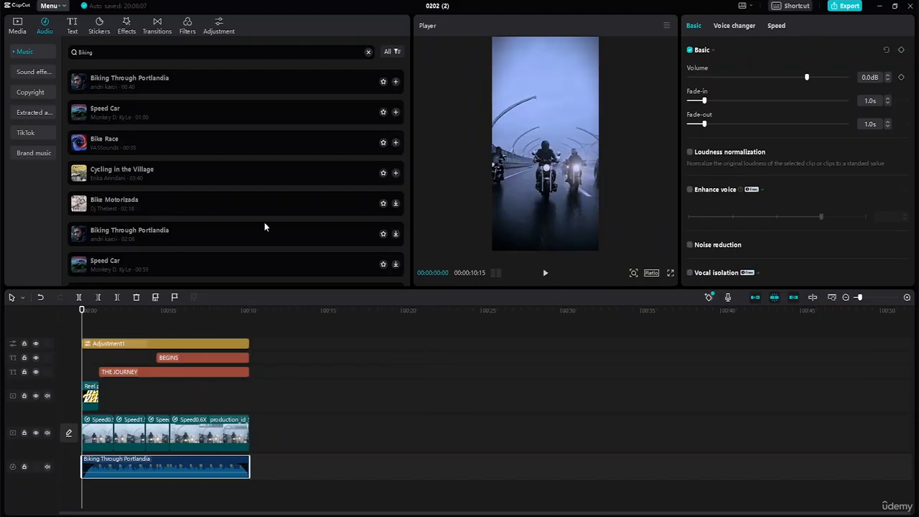
{"action": "left_click", "coordinate": [545, 273]}
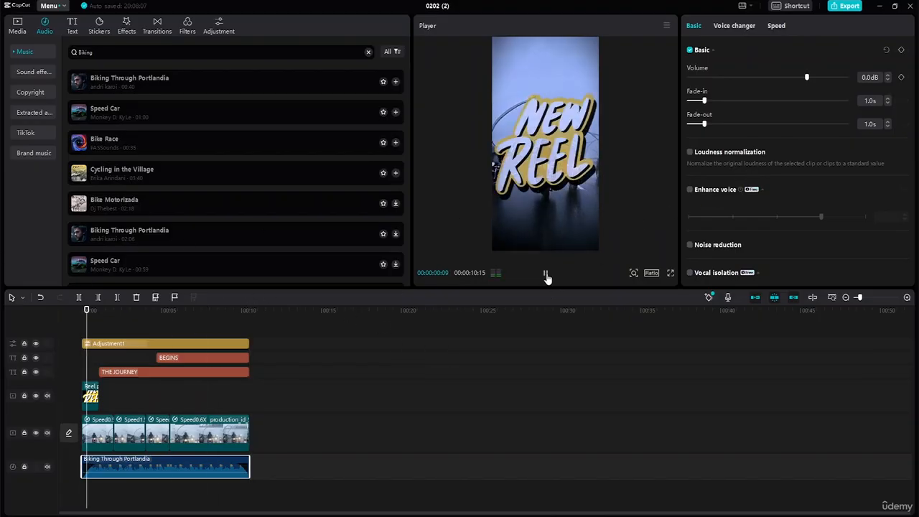
{"action": "left_click", "coordinate": [670, 272]}
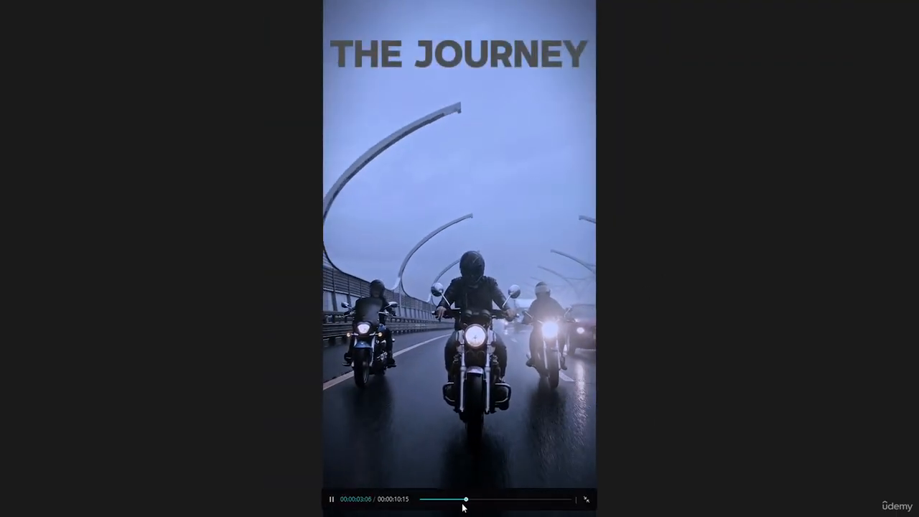
{"action": "left_click_drag", "start_coordinate": [465, 500], "coordinate": [416, 495]}
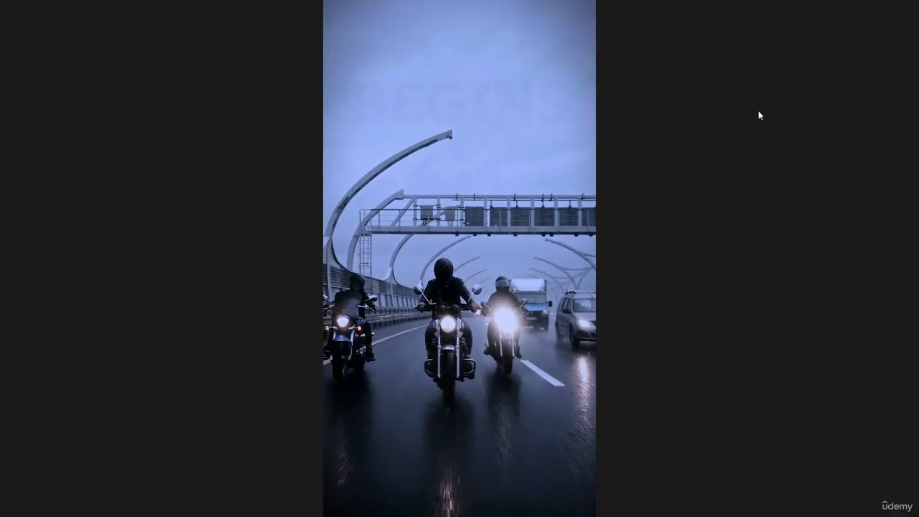
{"action": "key", "text": "Escape"}
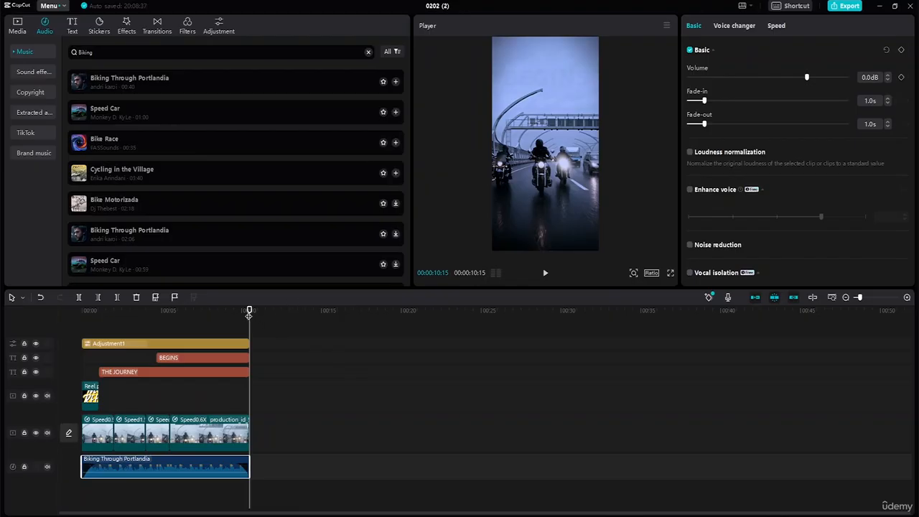
{"action": "left_click_drag", "start_coordinate": [249, 314], "coordinate": [65, 314]}
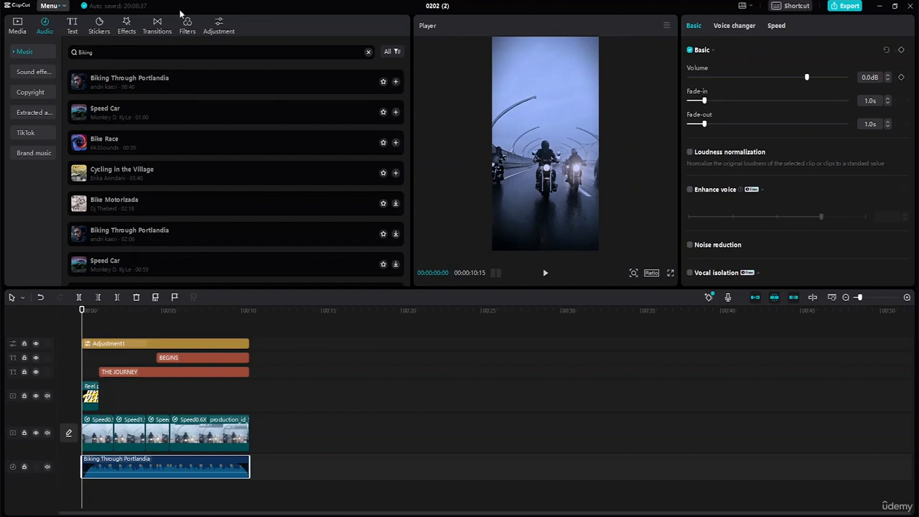
Search the stickers for "reel" and add the black reel icon on a new top track, extended to the full video length
{"action": "left_click", "coordinate": [99, 32]}
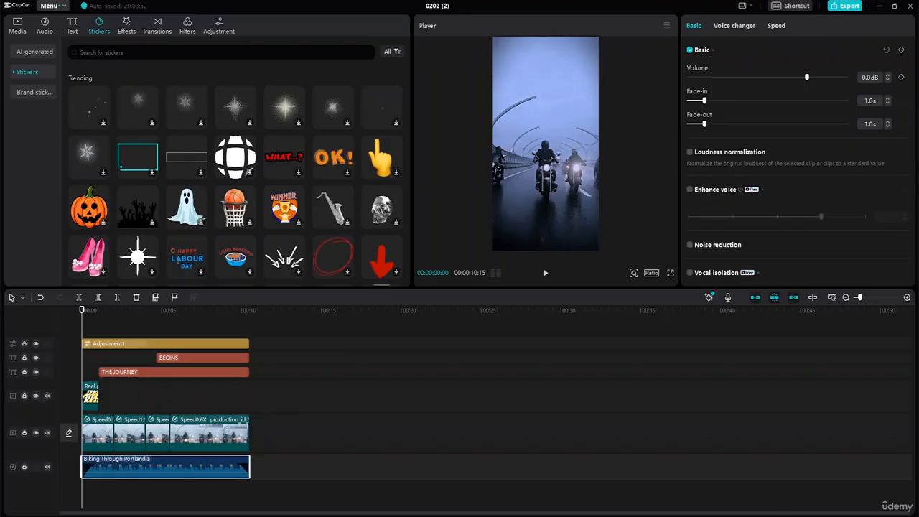
{"action": "type", "text": "reel"}
{"action": "key", "text": "Return"}
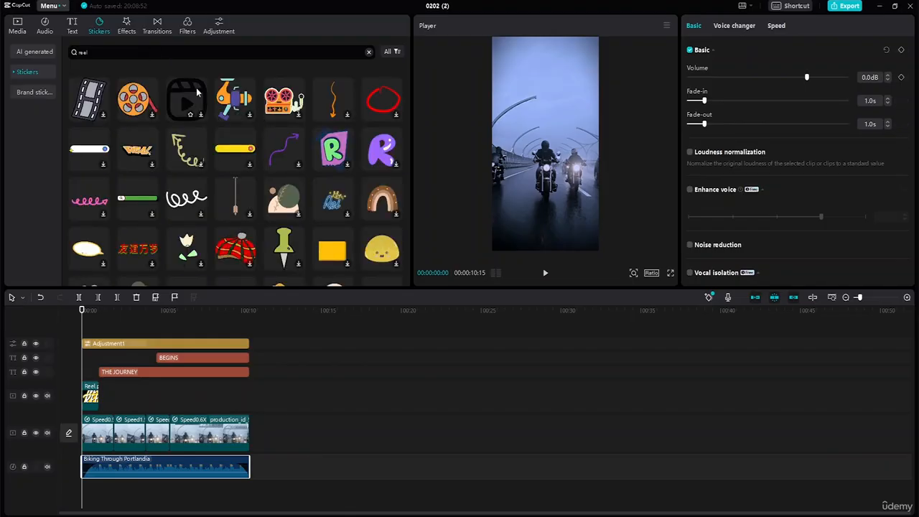
{"action": "left_click", "coordinate": [197, 91]}
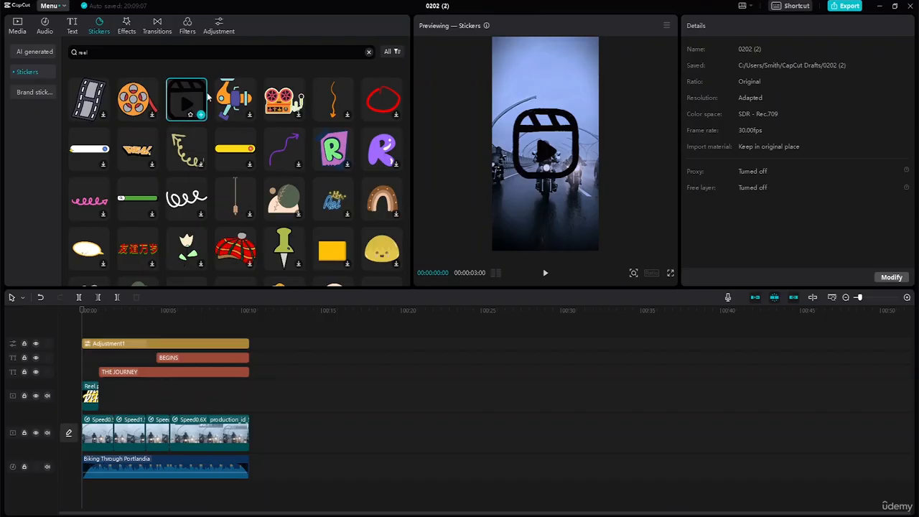
{"action": "left_click_drag", "start_coordinate": [199, 96], "coordinate": [82, 344]}
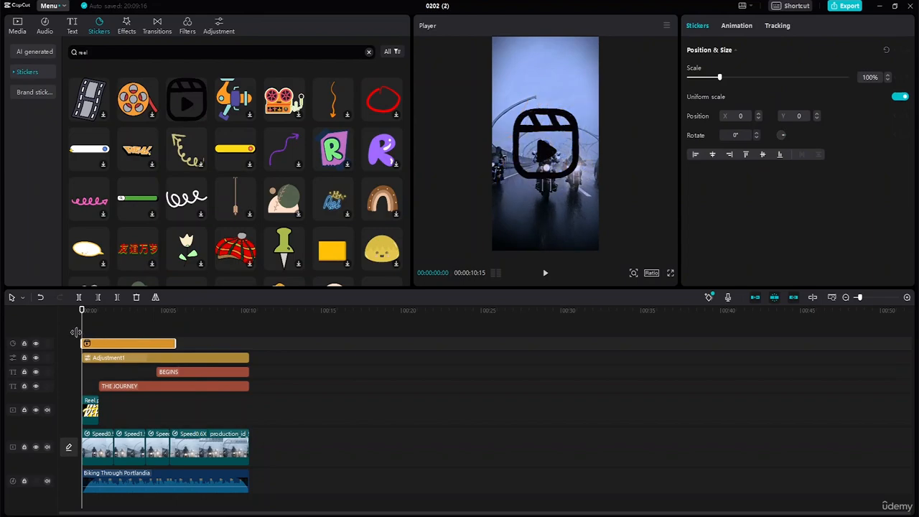
{"action": "left_click_drag", "start_coordinate": [176, 344], "coordinate": [247, 351]}
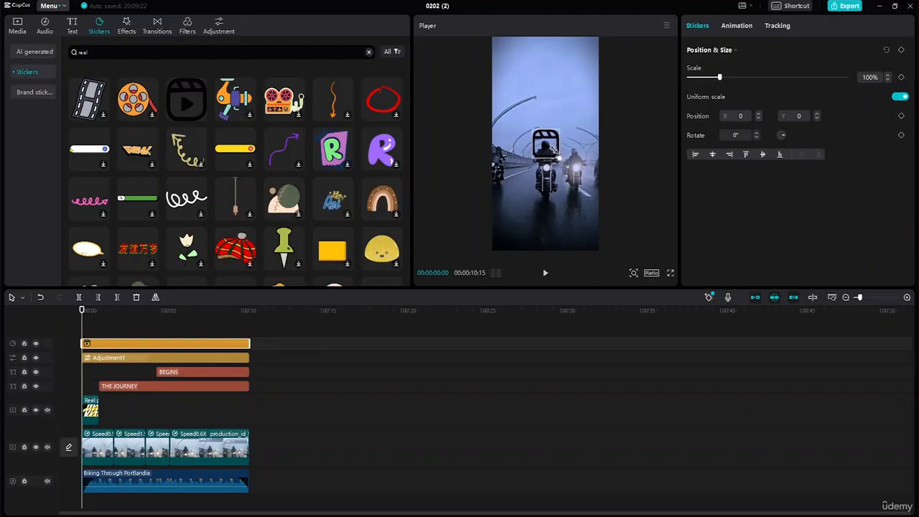
Shrink the reel sticker and place it in the upper-right corner of the frame
{"action": "left_click_drag", "start_coordinate": [558, 156], "coordinate": [586, 52]}
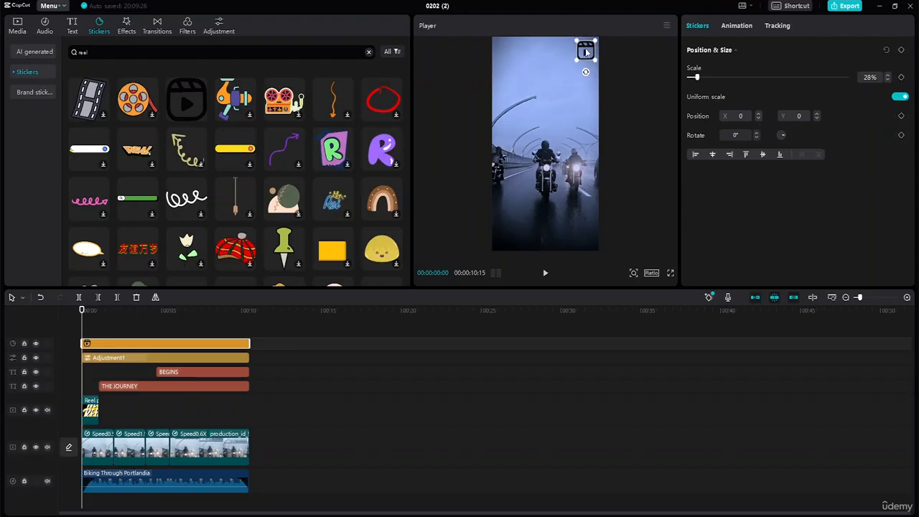
{"action": "left_click", "coordinate": [608, 92]}
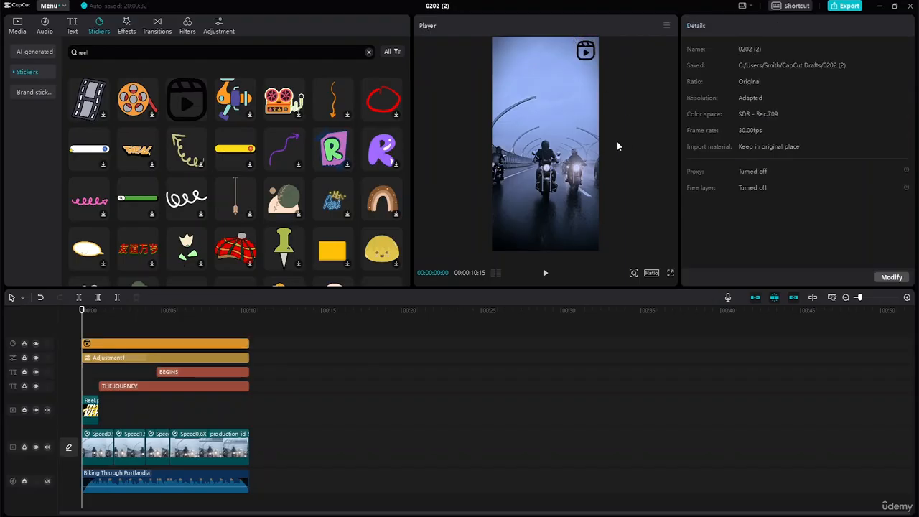
{"action": "left_click", "coordinate": [595, 61]}
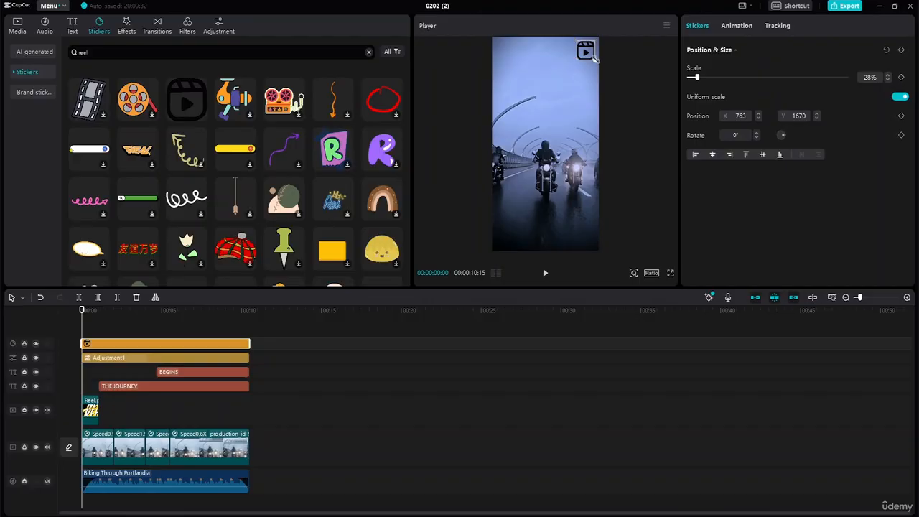
{"action": "left_click_drag", "start_coordinate": [595, 60], "coordinate": [590, 51]}
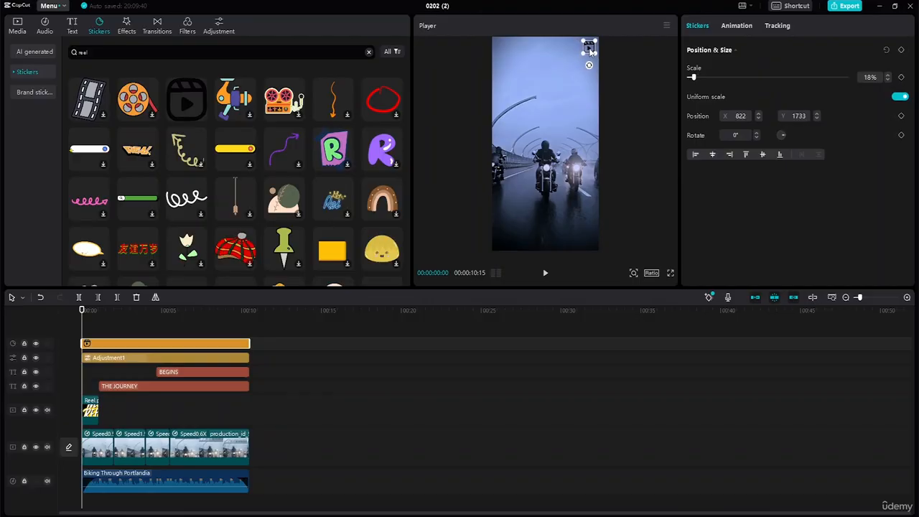
{"action": "left_click", "coordinate": [618, 74]}
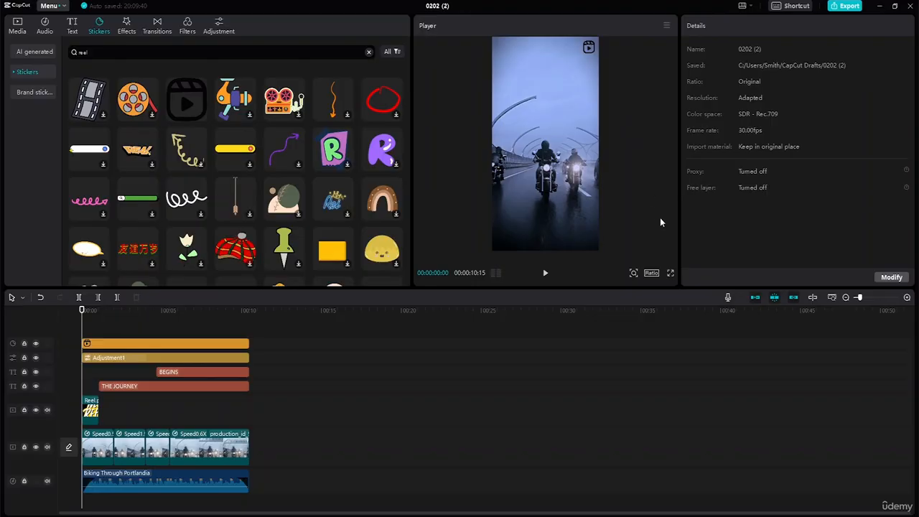
Play the reel to check the sticker, and shrink it to 13% at position X 831, Y 1836
{"action": "left_click", "coordinate": [546, 276]}
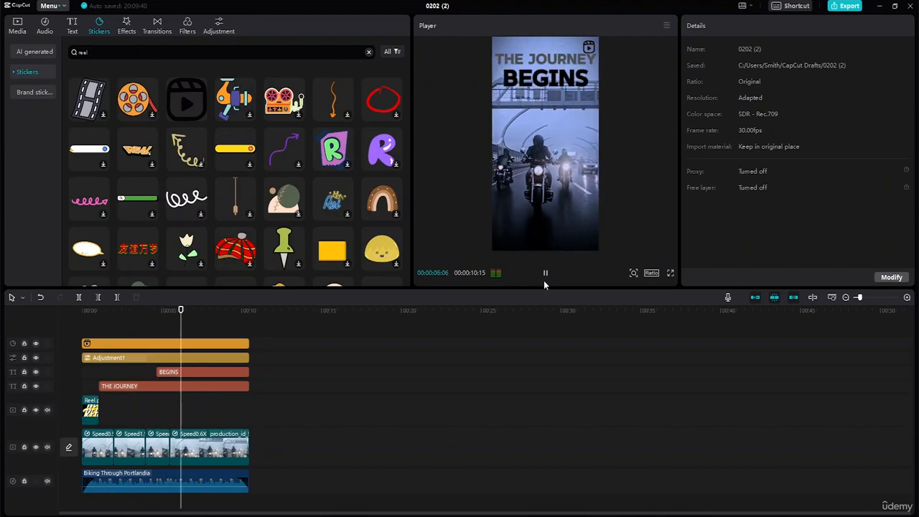
{"action": "left_click", "coordinate": [587, 48]}
{"action": "left_click_drag", "start_coordinate": [595, 52], "coordinate": [589, 47]}
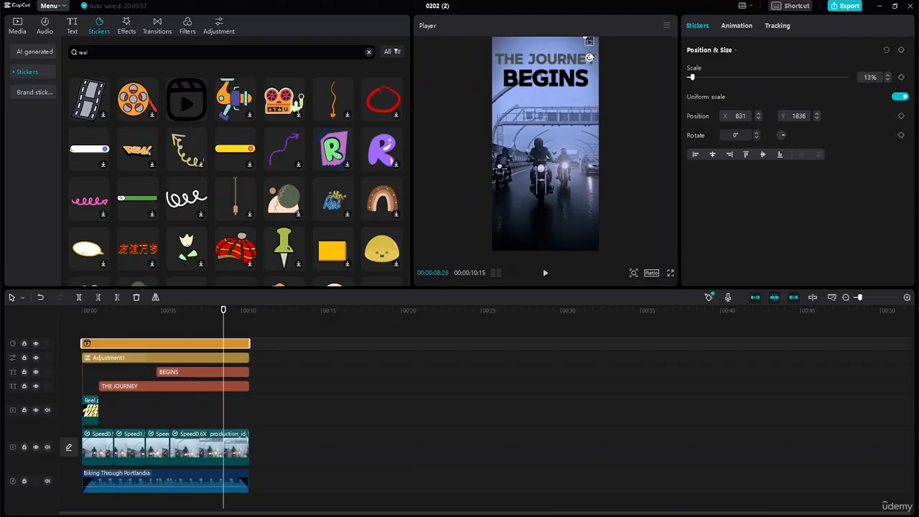
{"action": "left_click_drag", "start_coordinate": [589, 57], "coordinate": [587, 54]}
{"action": "left_click", "coordinate": [588, 42]}
{"action": "left_click", "coordinate": [204, 343]}
{"action": "left_click", "coordinate": [589, 43]}
{"action": "left_click", "coordinate": [589, 42]}
{"action": "left_click", "coordinate": [588, 43]}
{"action": "left_click", "coordinate": [589, 40]}
{"action": "left_click", "coordinate": [588, 49]}
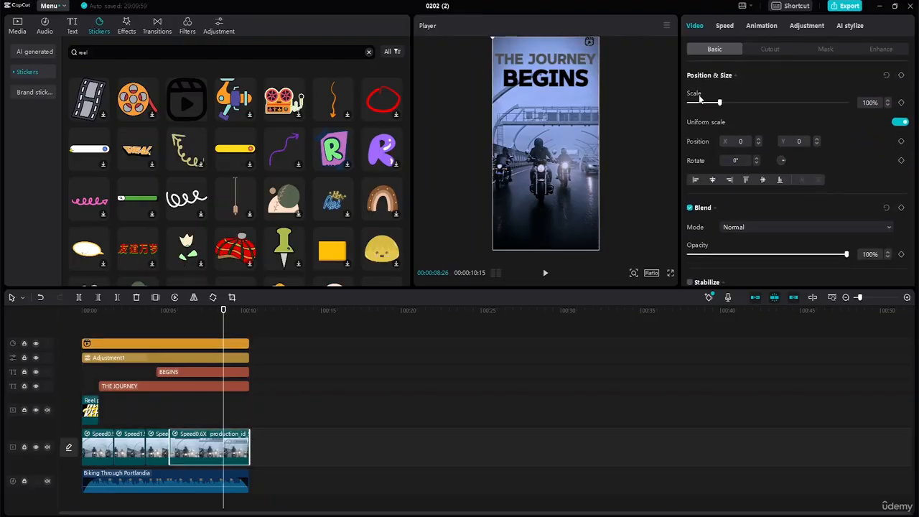
Enlarge the reel sticker to 57%, move it to X 591, Y 1235, and set its rotation to 0°
{"action": "left_click", "coordinate": [589, 40]}
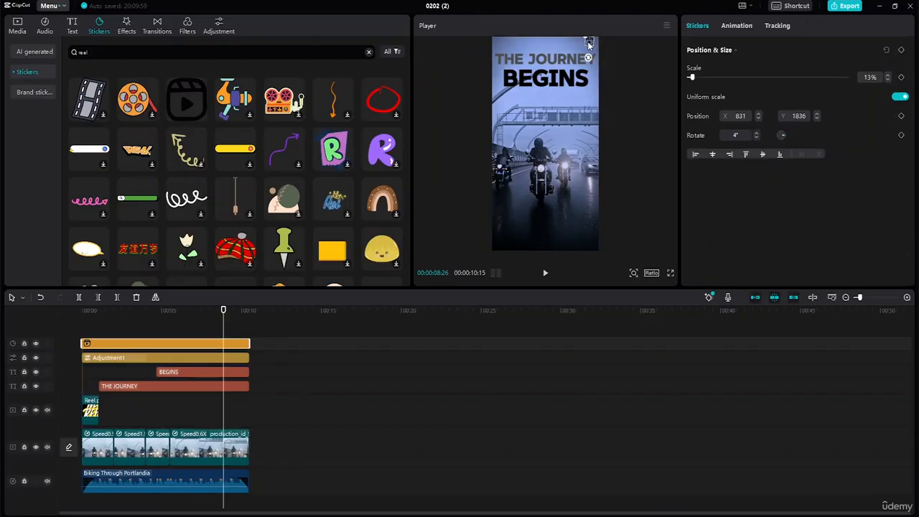
{"action": "left_click_drag", "start_coordinate": [692, 77], "coordinate": [706, 77]}
{"action": "left_click_drag", "start_coordinate": [589, 52], "coordinate": [579, 108]}
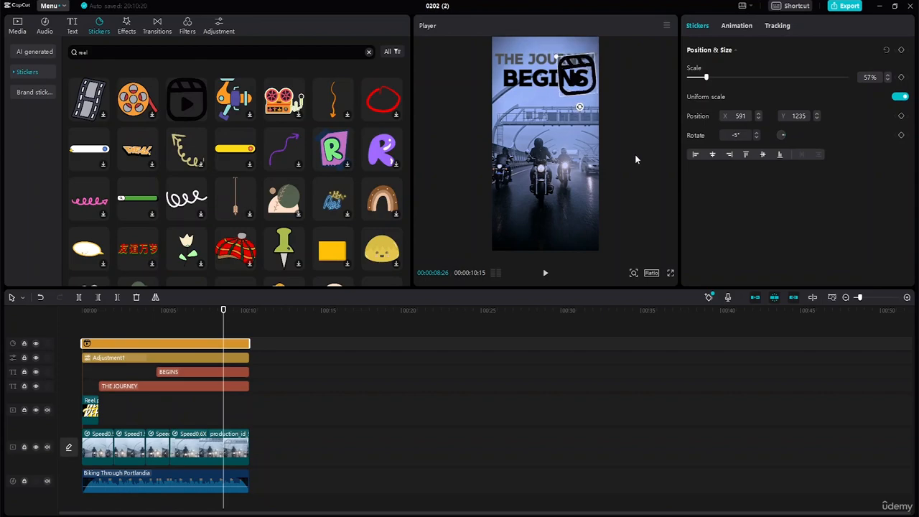
{"action": "left_click", "coordinate": [756, 135]}
{"action": "left_click", "coordinate": [756, 135]}
{"action": "left_click", "coordinate": [756, 135]}
{"action": "left_click", "coordinate": [756, 135]}
{"action": "left_click", "coordinate": [756, 135]}
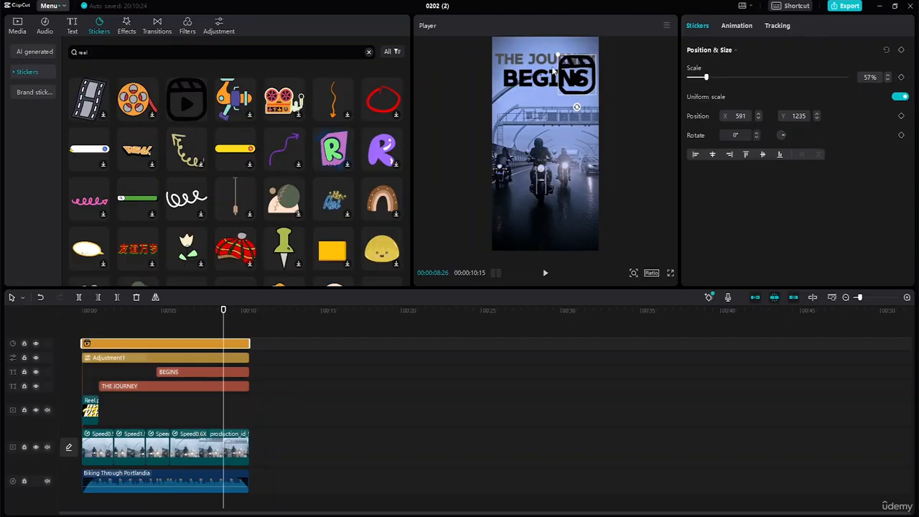
Shrink the reel sticker to 31% and move it below the titles, and shift the BEGINS and THE JOURNEY titles slightly down
{"action": "left_click_drag", "start_coordinate": [559, 56], "coordinate": [585, 121]}
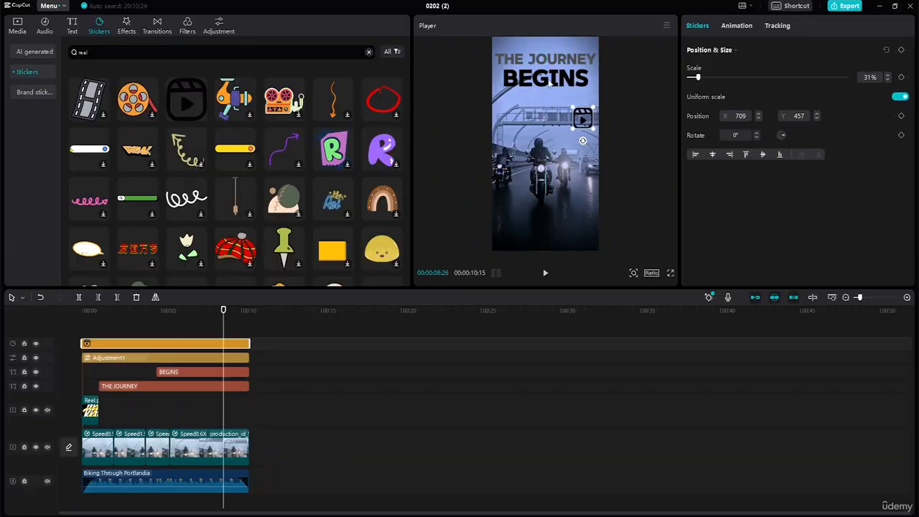
{"action": "left_click_drag", "start_coordinate": [555, 80], "coordinate": [556, 87]}
{"action": "double_click", "coordinate": [567, 85]}
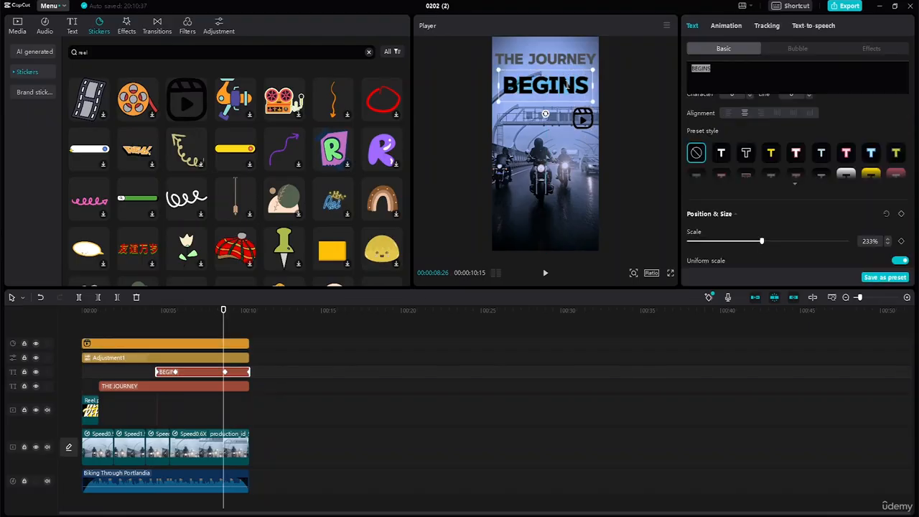
{"action": "left_click", "coordinate": [565, 113]}
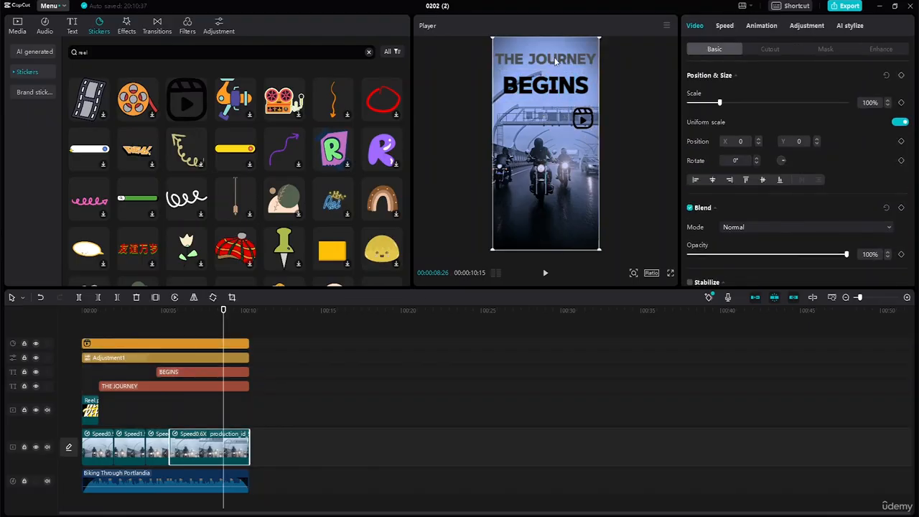
{"action": "left_click", "coordinate": [553, 60]}
{"action": "left_click_drag", "start_coordinate": [553, 61], "coordinate": [554, 66]}
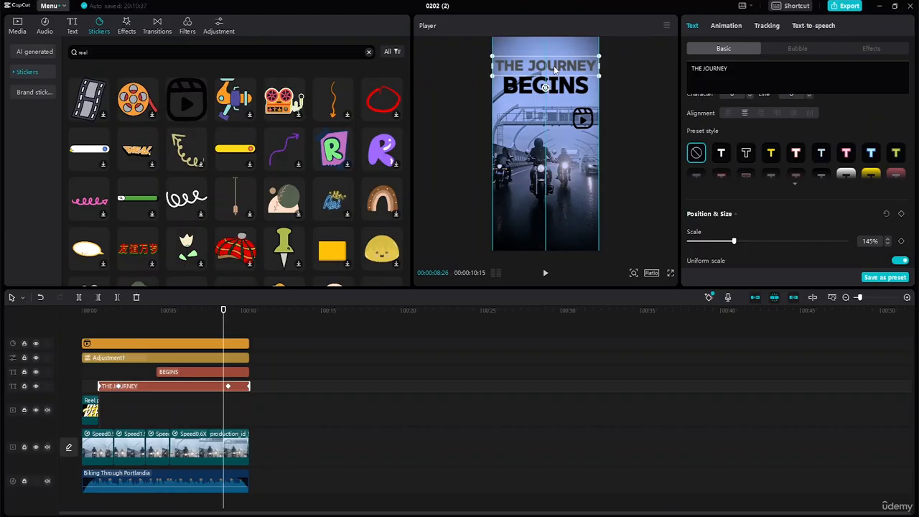
{"action": "left_click", "coordinate": [556, 87]}
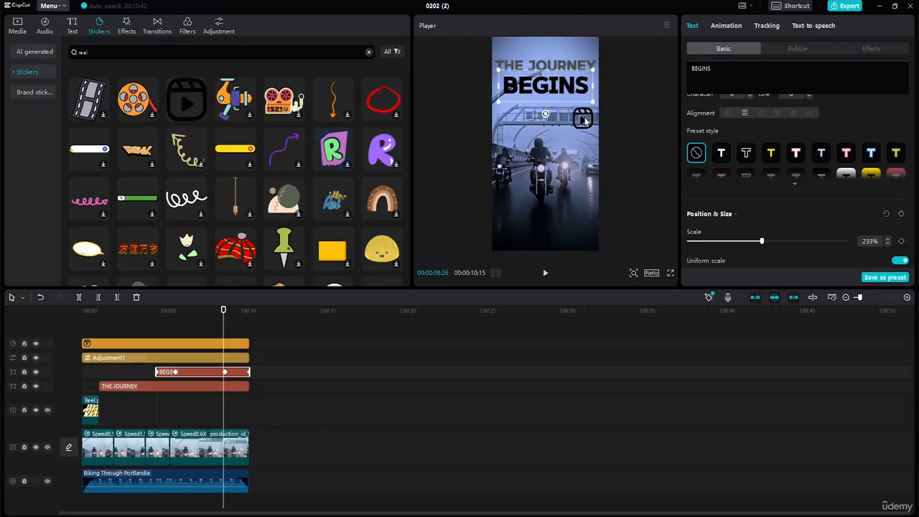
Place the reel sticker in the frame's upper-right corner above the titles, at 25% scale and position X 745, Y 1663
{"action": "left_click_drag", "start_coordinate": [585, 120], "coordinate": [589, 55]}
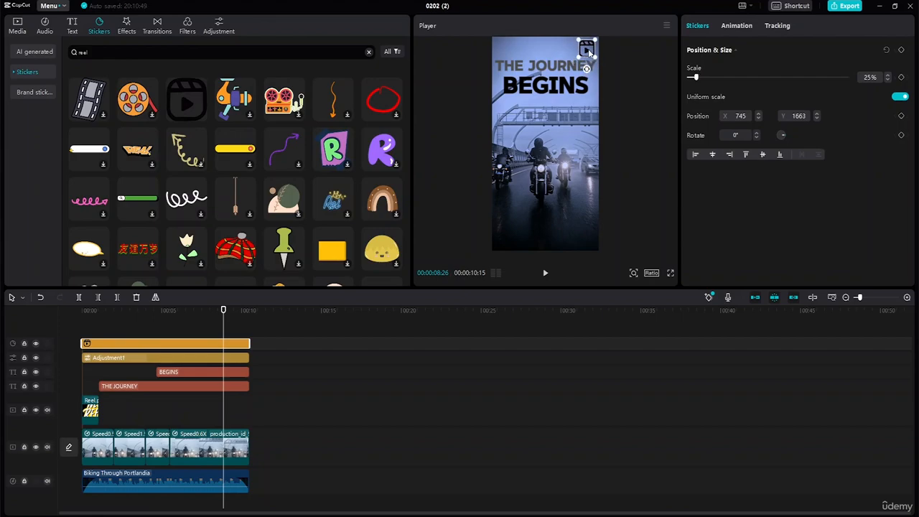
{"action": "left_click", "coordinate": [593, 84]}
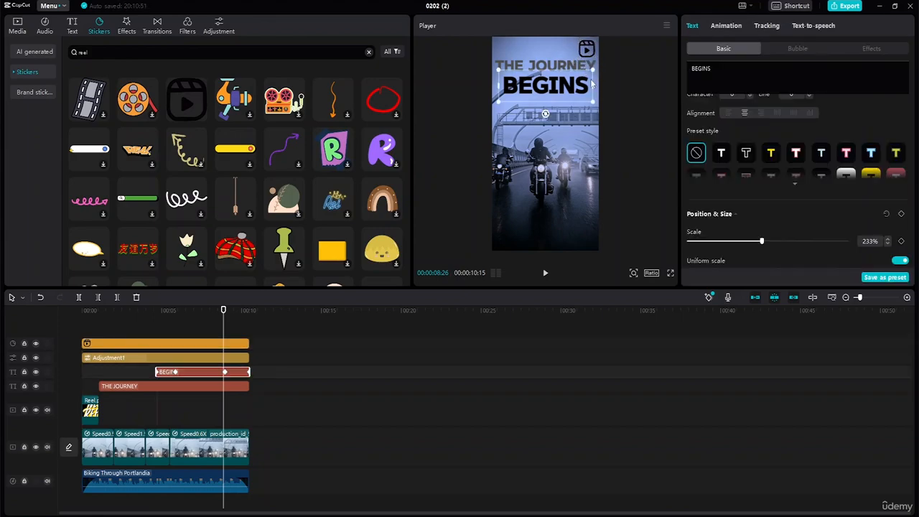
{"action": "left_click", "coordinate": [616, 109]}
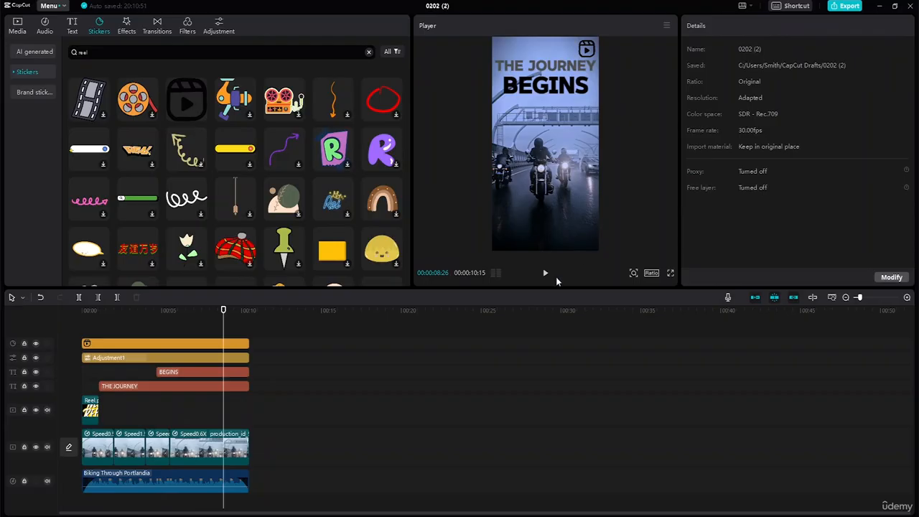
Play the reel from the start to check the new title and sticker placement
{"action": "left_click", "coordinate": [204, 310]}
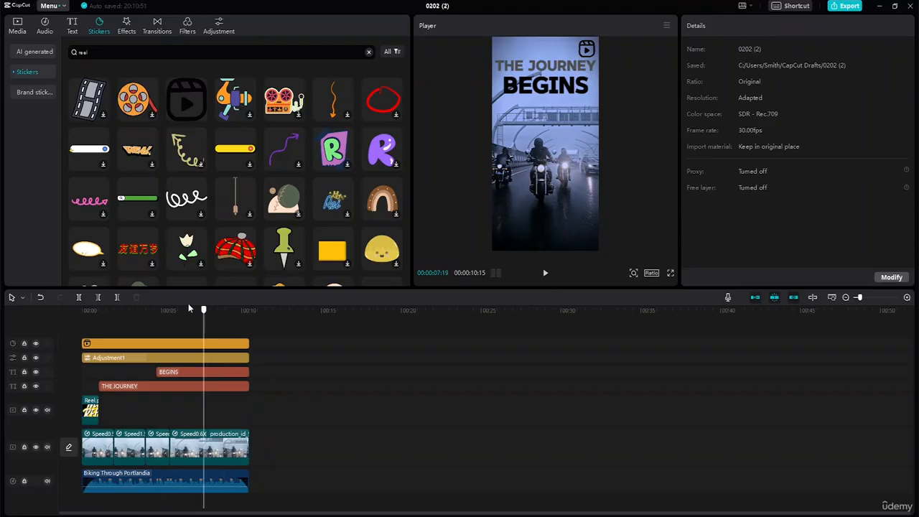
{"action": "left_click", "coordinate": [84, 310]}
{"action": "left_click", "coordinate": [545, 273]}
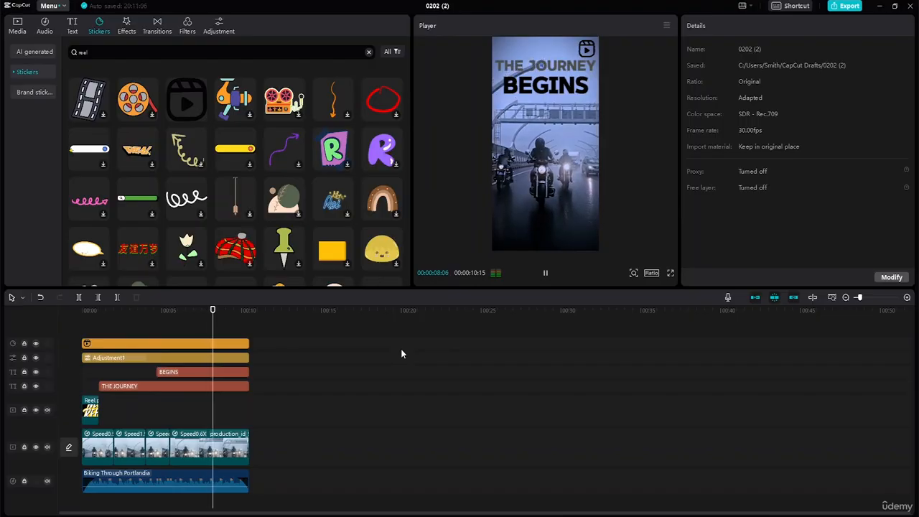
{"action": "key", "text": "space"}
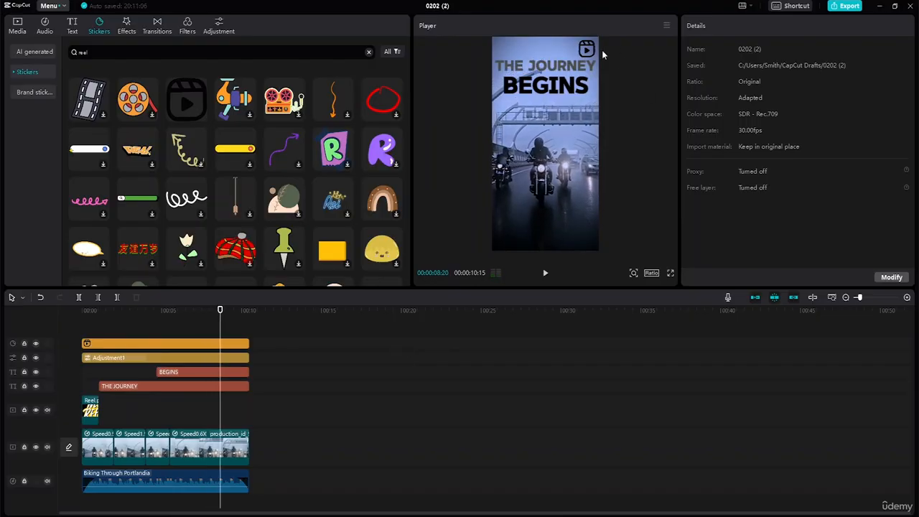
Open the export settings and title the video "Instagram Reel"
{"action": "left_click", "coordinate": [843, 5]}
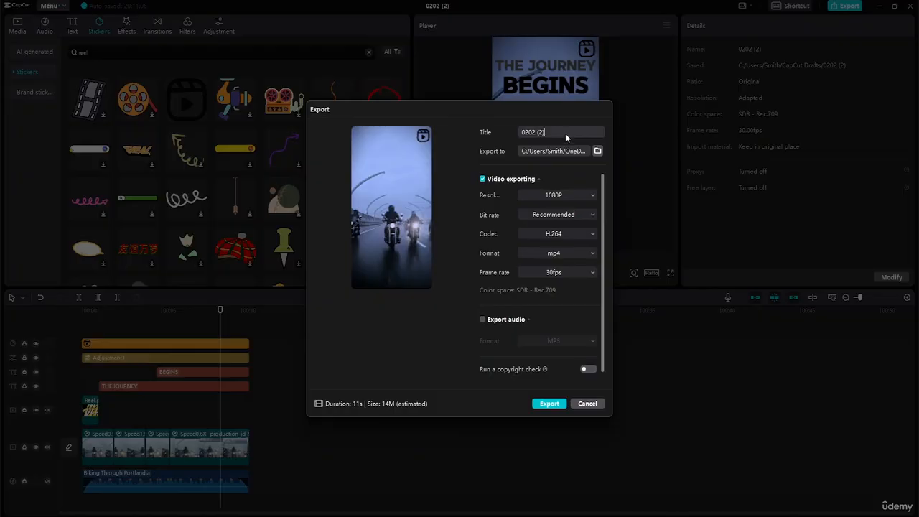
{"action": "key", "text": "BackSpace"}
{"action": "key", "text": "BackSpace"}
{"action": "key", "text": "BackSpace"}
{"action": "key", "text": "BackSpace"}
{"action": "type", "text": "Insta"}
Set the export location to the desktop folder "Capcut Semi-Advanced Tutorial Resource File - (4 Hrs)" and export the video
{"action": "left_click", "coordinate": [598, 151]}
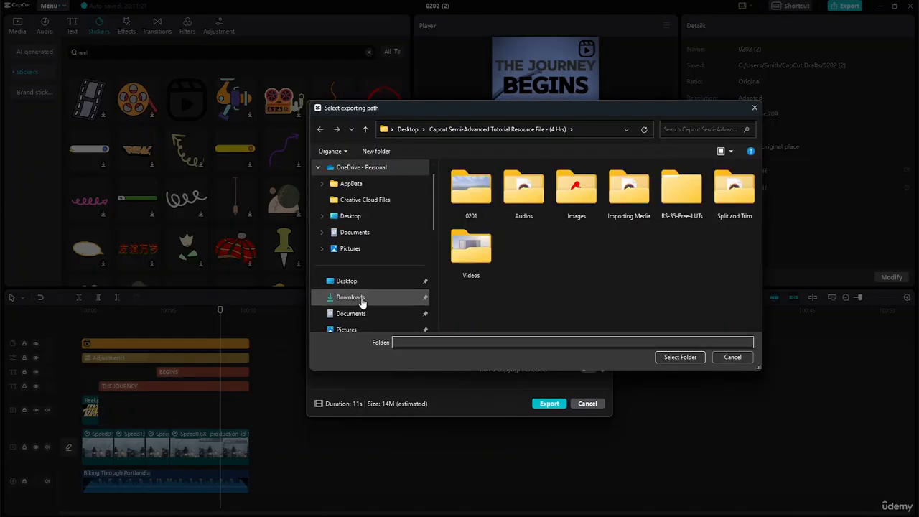
{"action": "left_click", "coordinate": [363, 286]}
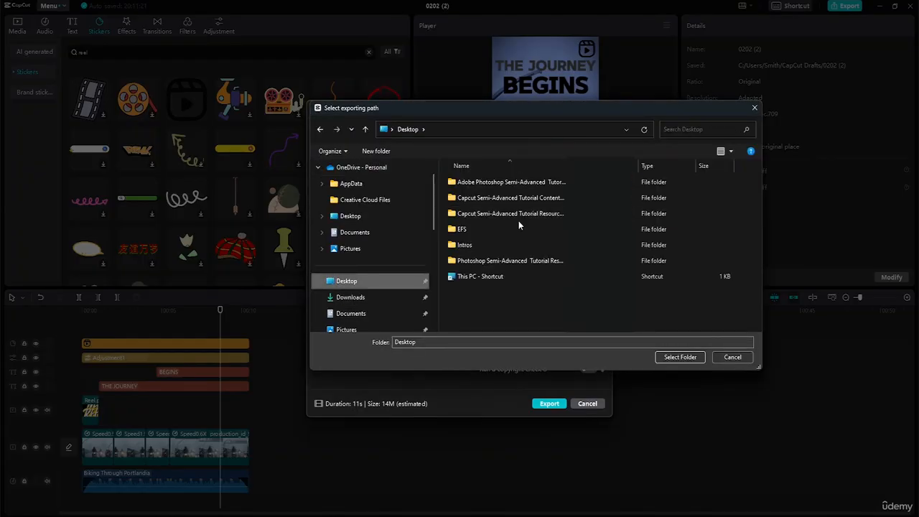
{"action": "double_click", "coordinate": [518, 216]}
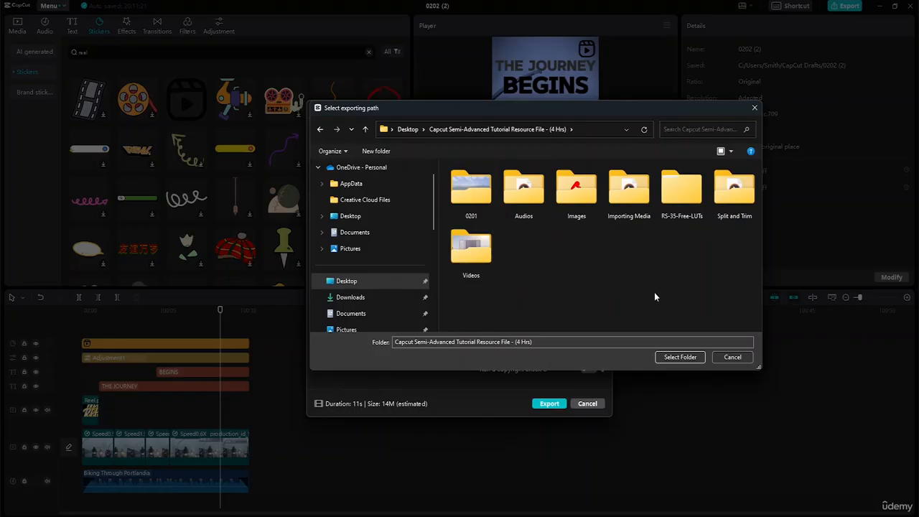
{"action": "left_click", "coordinate": [679, 357]}
{"action": "left_click", "coordinate": [551, 405]}
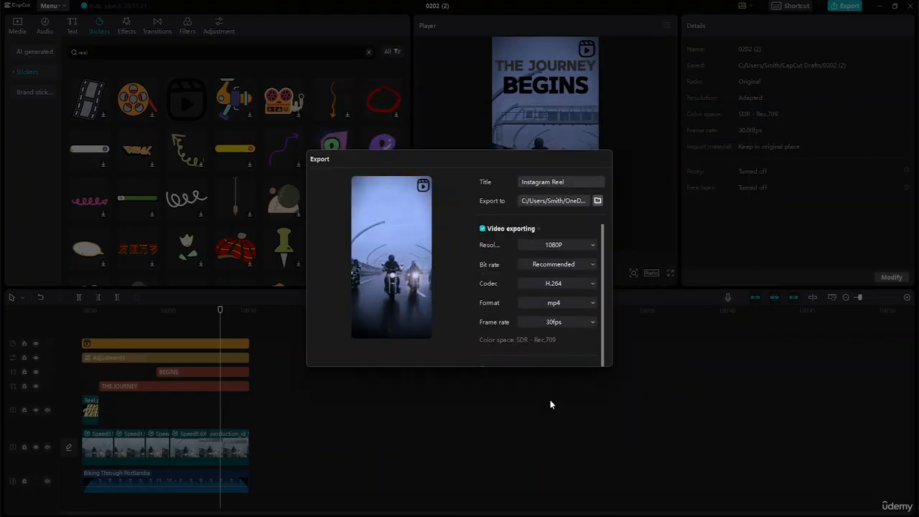